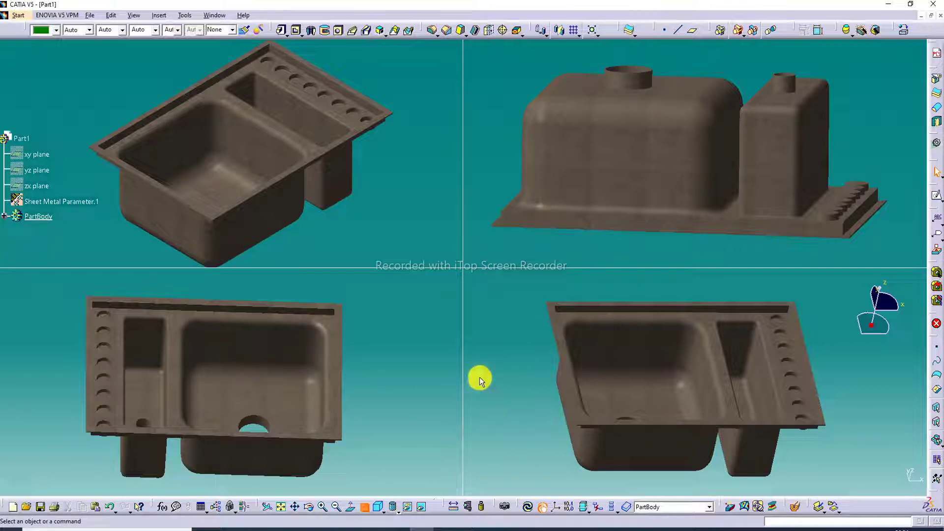
# Examine the finished double-bowl sink model from several sides in a single full-size view
pyautogui.scroll(-2, 480, 376)
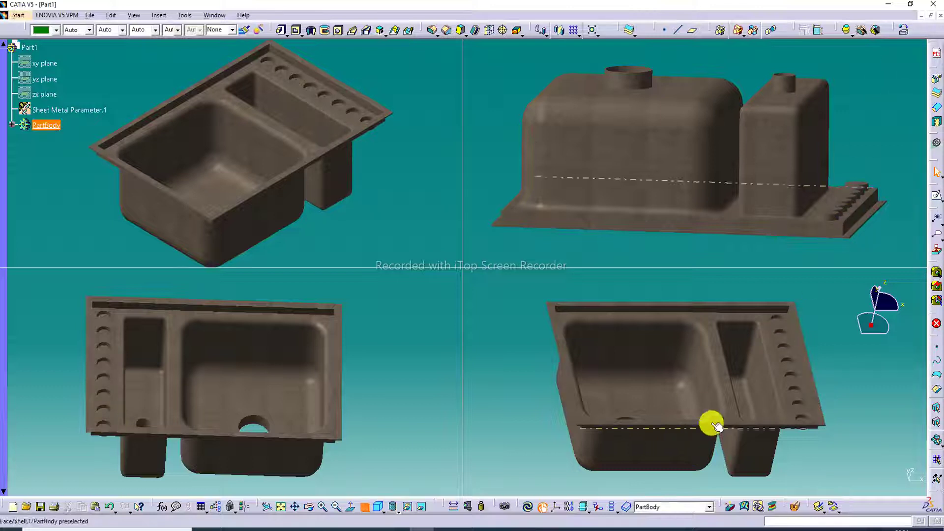
pyautogui.click(364, 508)
pyautogui.moveTo(621, 230); pyautogui.dragTo(405, 249, button='middle')
pyautogui.moveTo(432, 156)
pyautogui.mouseDown(button='middle')
pyautogui.moveTo(280, 225)
pyautogui.moveTo(175, 164)
pyautogui.moveTo(423, 165)
pyautogui.mouseUp(button='middle')
pyautogui.moveTo(512, 164); pyautogui.dragTo(659, 200, button='middle')
pyautogui.moveTo(600, 148); pyautogui.dragTo(629, 271, button='middle')
pyautogui.moveTo(261, 143); pyautogui.dragTo(477, 150, button='middle')
pyautogui.moveTo(656, 177); pyautogui.dragTo(701, 164, button='middle')
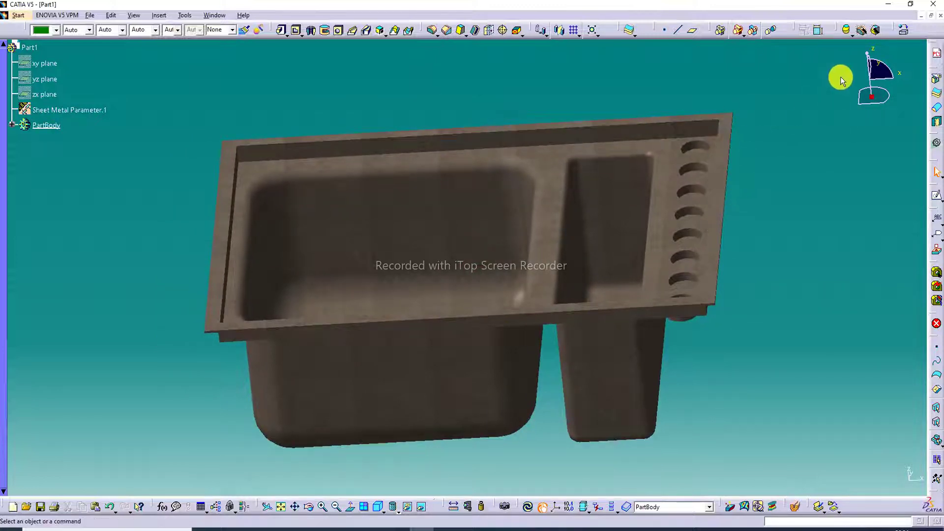
# Close the sink part without saving and create a new part named Part1 in Part Design
pyautogui.click(939, 16)
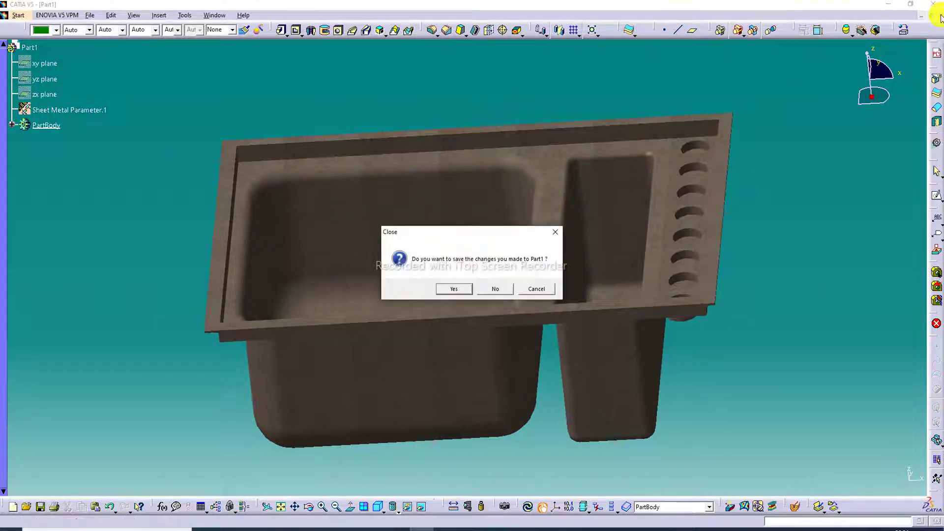
pyautogui.click(504, 285)
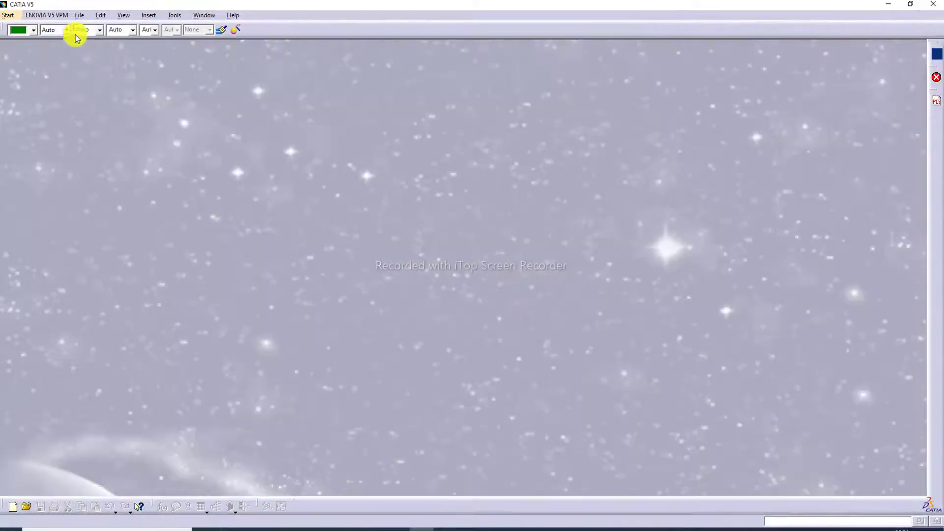
pyautogui.click(10, 17)
pyautogui.moveTo(24, 40)
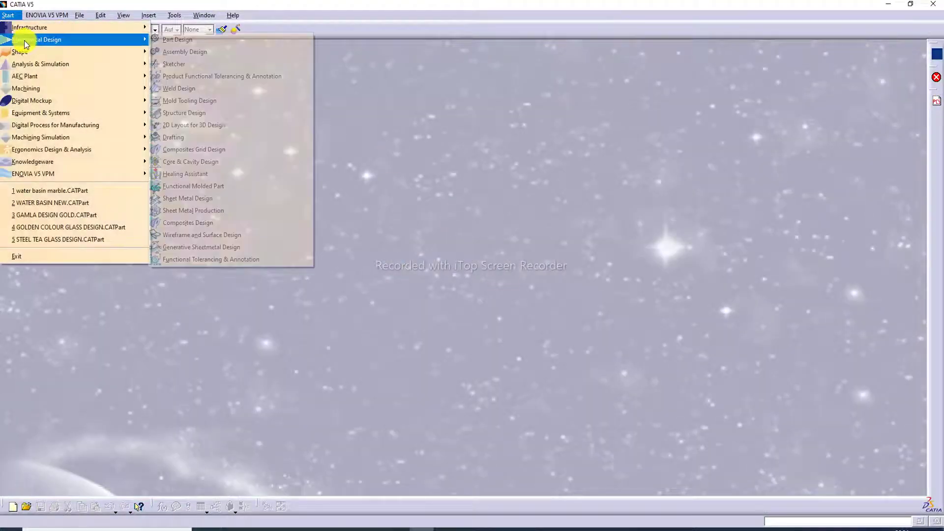
pyautogui.click(173, 40)
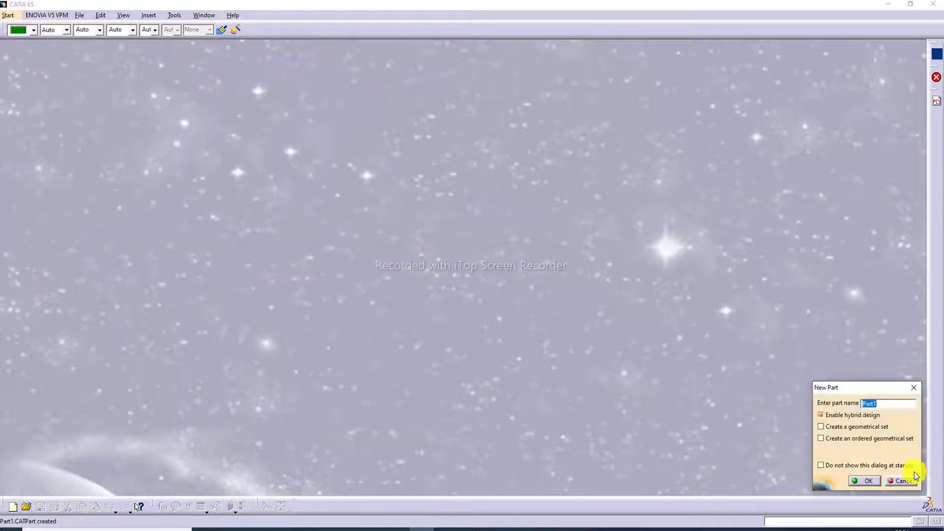
pyautogui.click(869, 482)
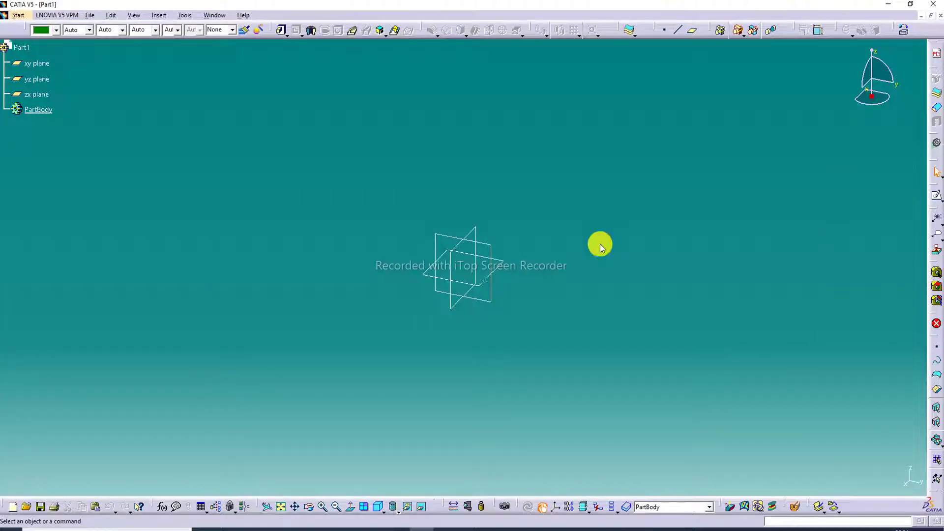
# Sketch a centered rectangle about 149 mm high on the xy plane, with its center at the origin
pyautogui.click(498, 267)
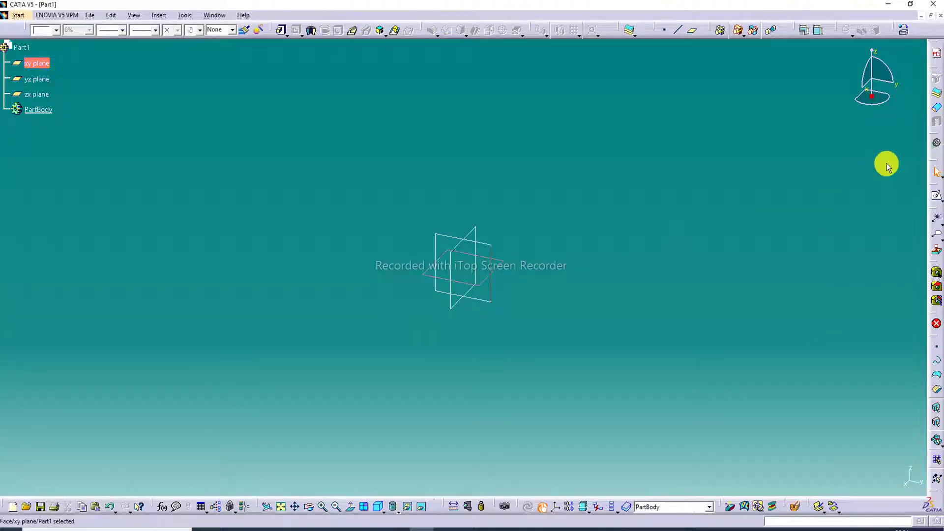
pyautogui.click(934, 196)
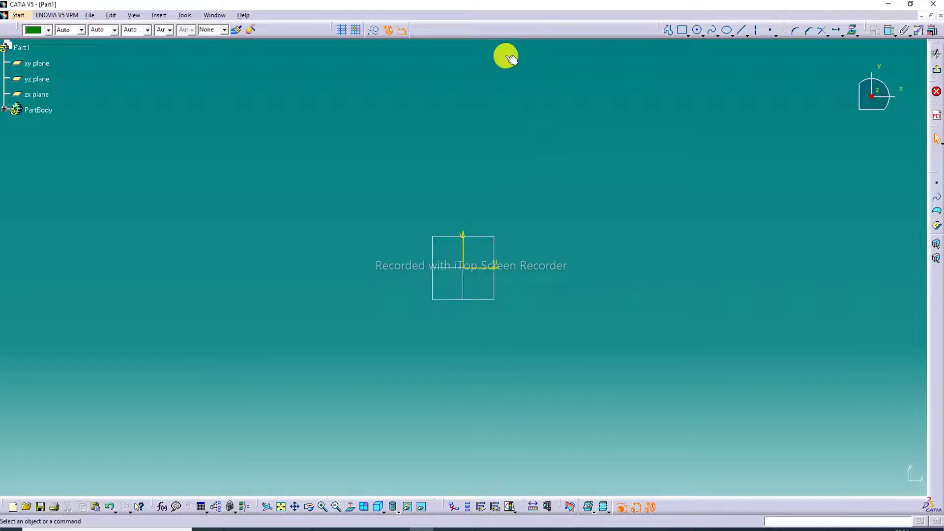
pyautogui.click(688, 36)
pyautogui.click(697, 147)
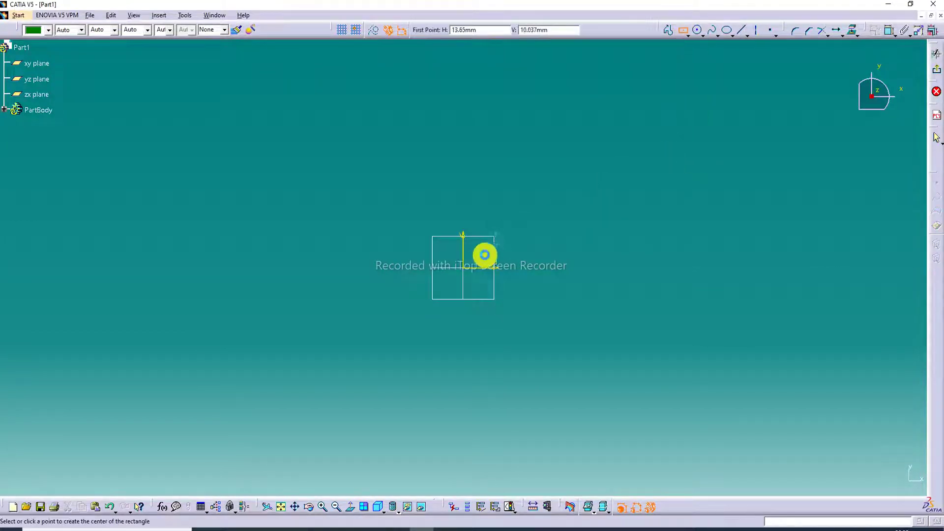
pyautogui.click(462, 268)
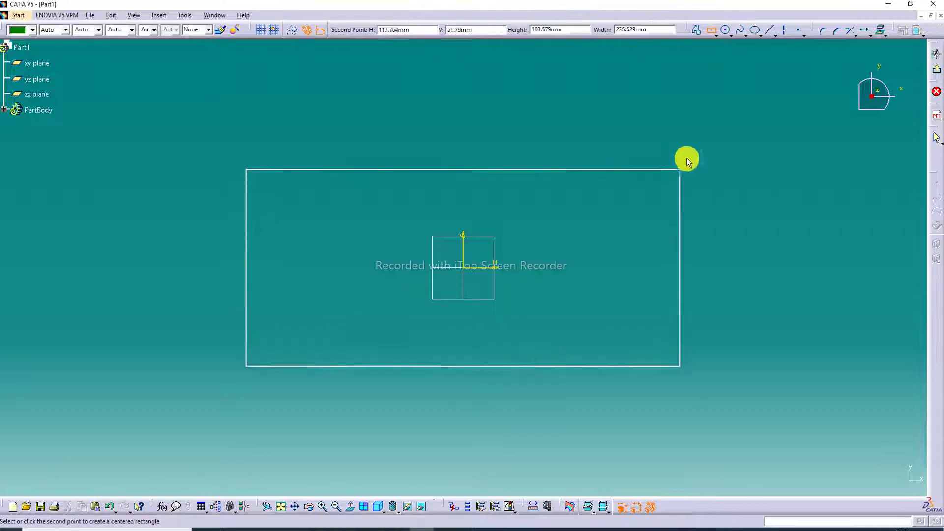
pyautogui.click(691, 127)
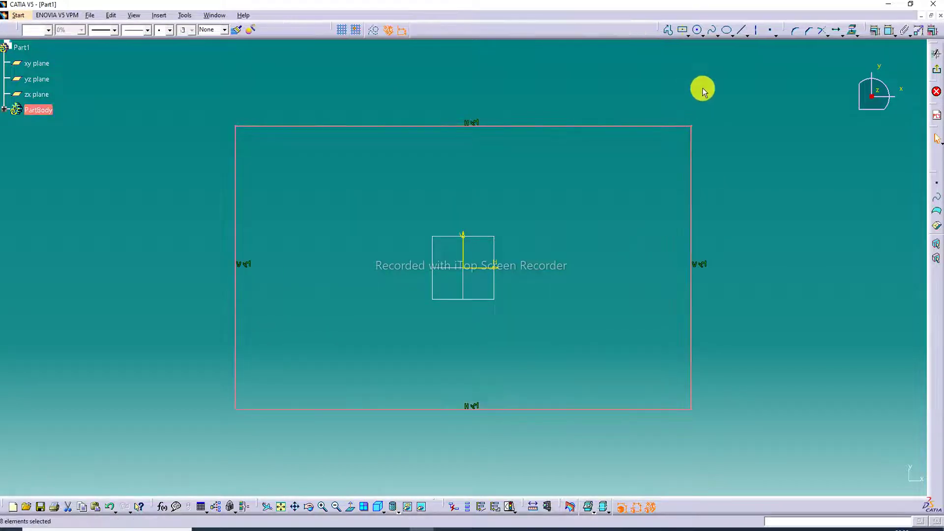
# Dimension the rectangle's width and height
pyautogui.click(891, 31)
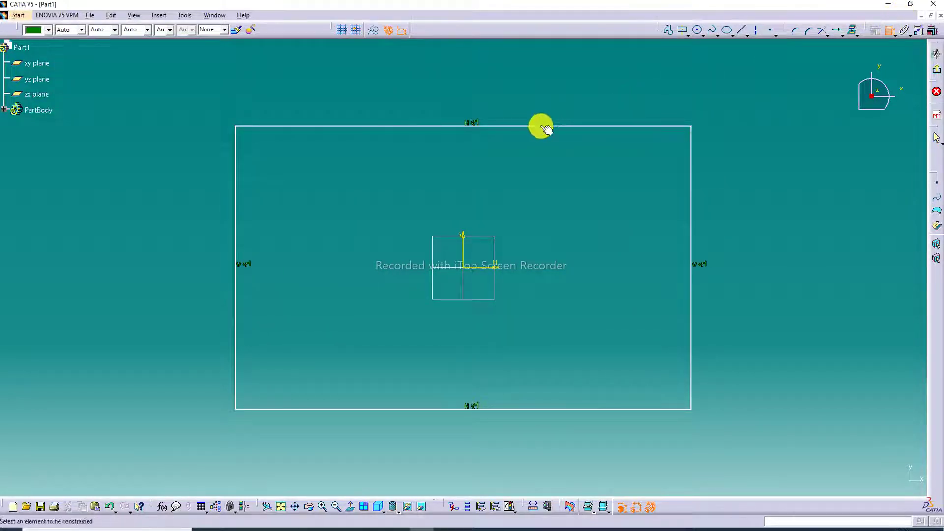
pyautogui.click(541, 126)
pyautogui.click(504, 102)
pyautogui.click(235, 210)
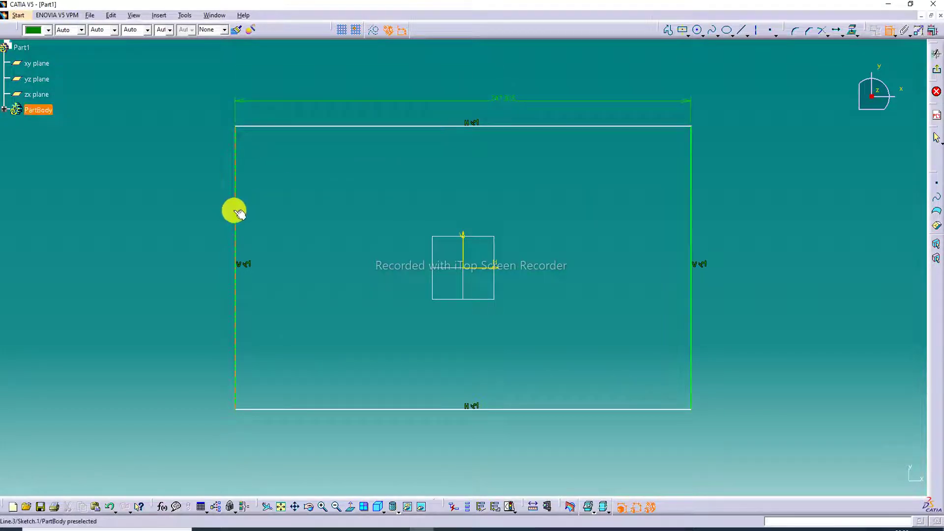
pyautogui.click(198, 207)
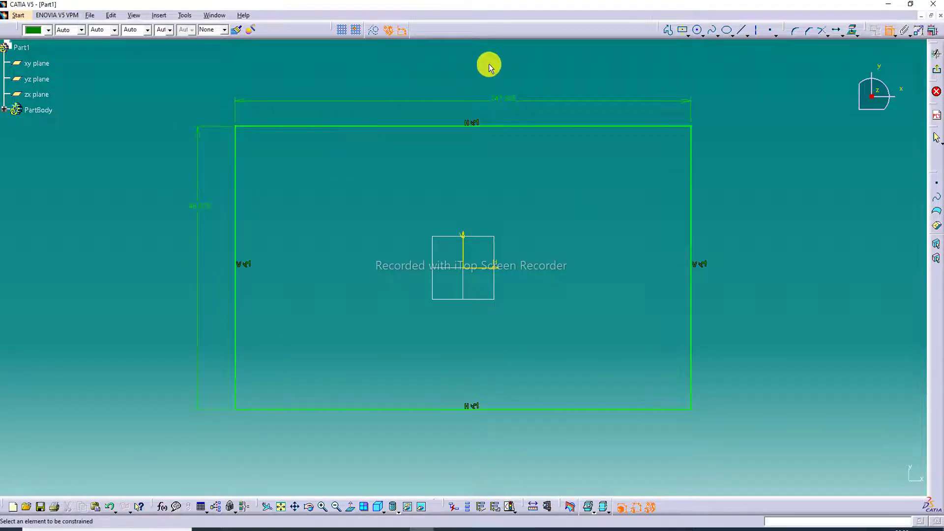
# Set the rectangle's width to 230 mm and its height to 160 mm, and finish the sketch
pyautogui.doubleClick(498, 101)
pyautogui.write('2')
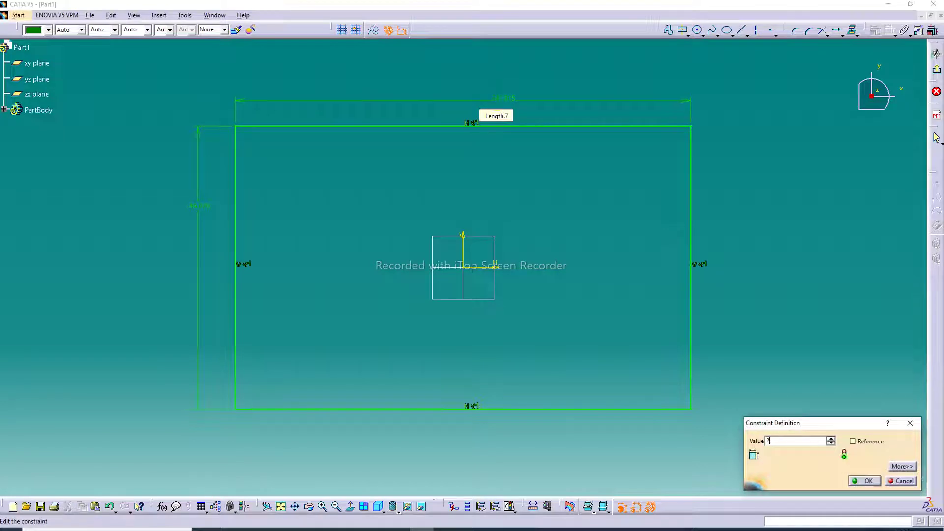
pyautogui.write('30')
pyautogui.press('Return')
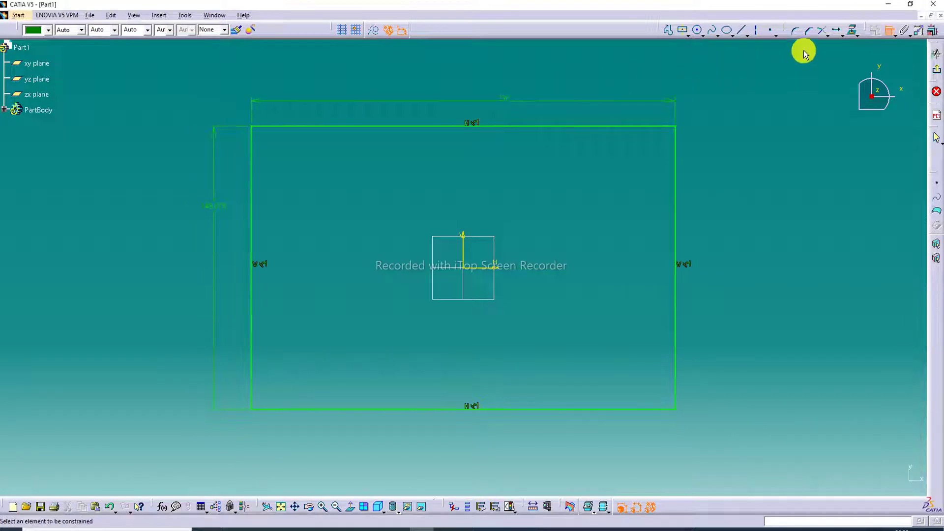
pyautogui.click(853, 29)
pyautogui.doubleClick(213, 209)
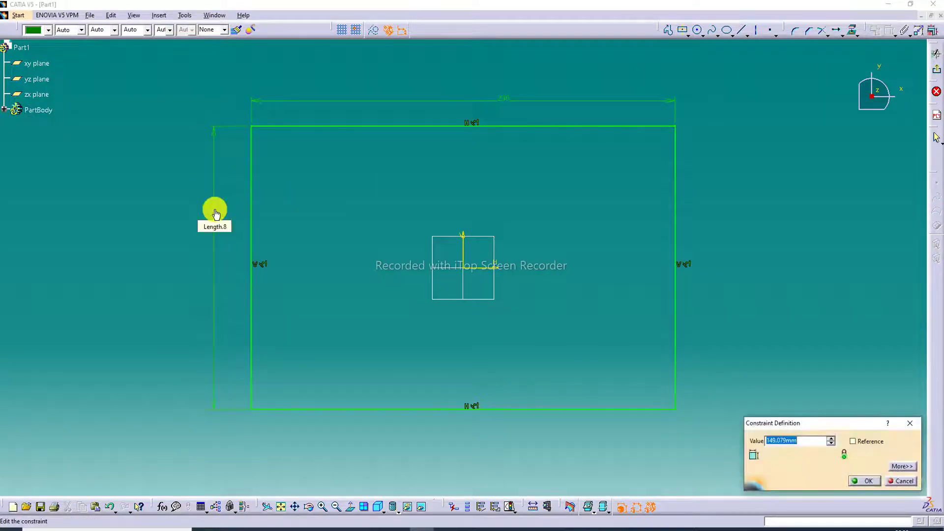
pyautogui.write('160')
pyautogui.press('Return')
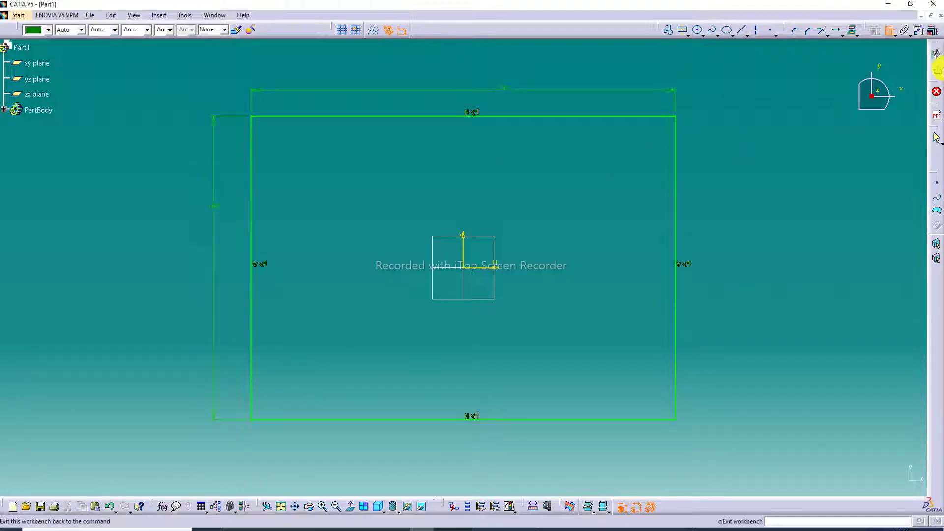
pyautogui.click(936, 72)
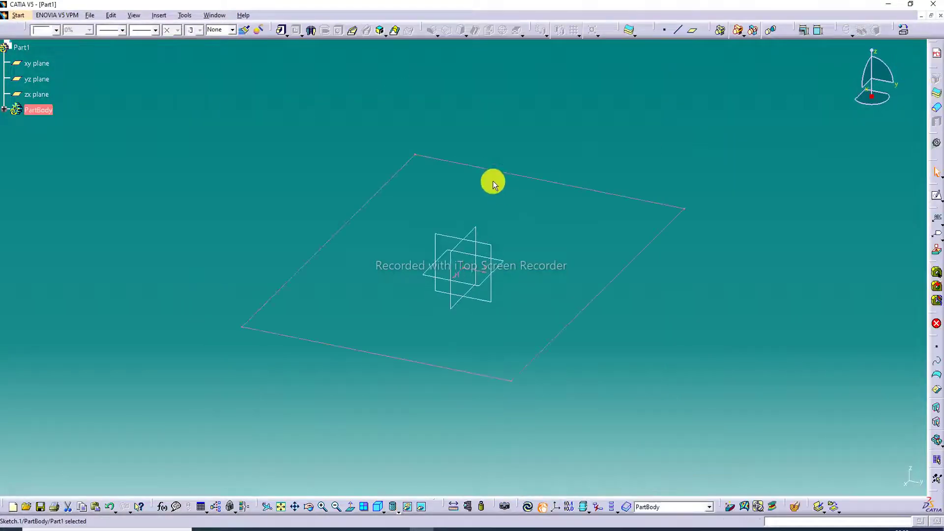
# Pad the rectangle sketch 88 mm and display the solid in shading with edges
pyautogui.click(282, 30)
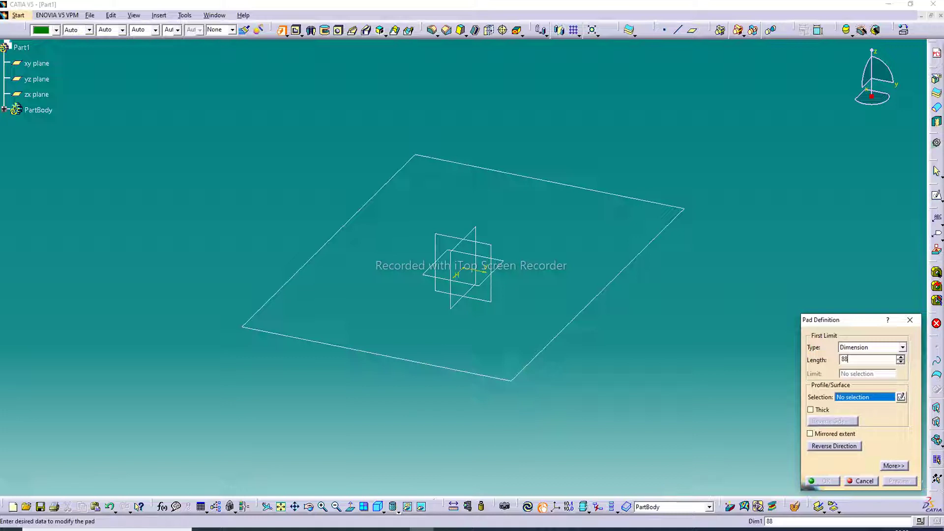
pyautogui.click(613, 274)
pyautogui.press('Return')
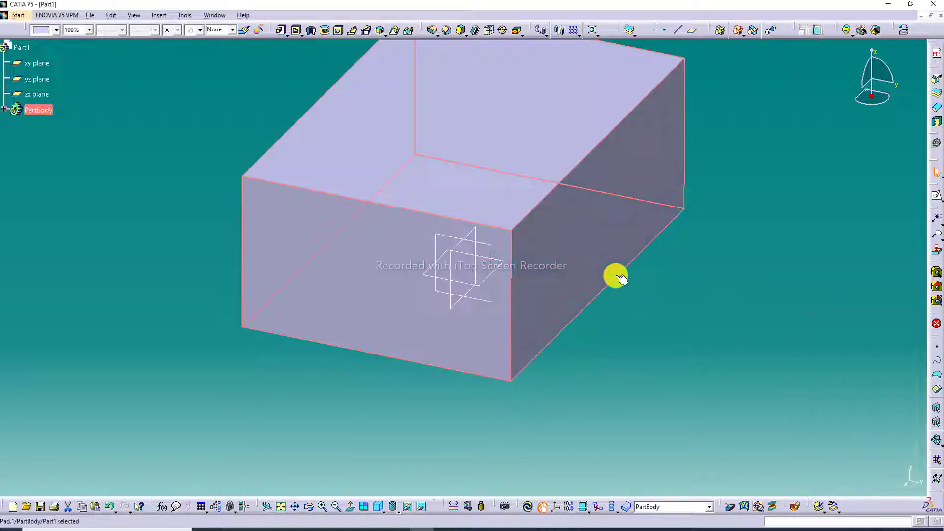
pyautogui.click(394, 506)
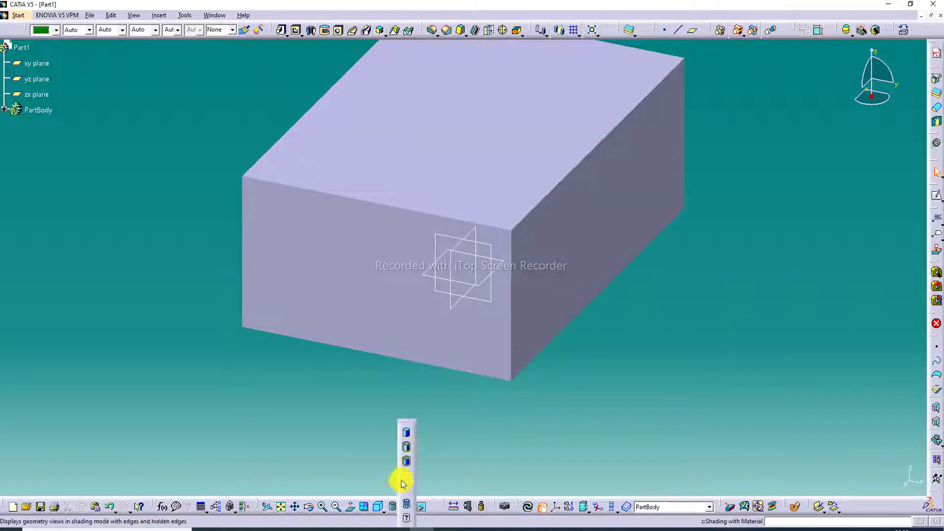
pyautogui.click(406, 446)
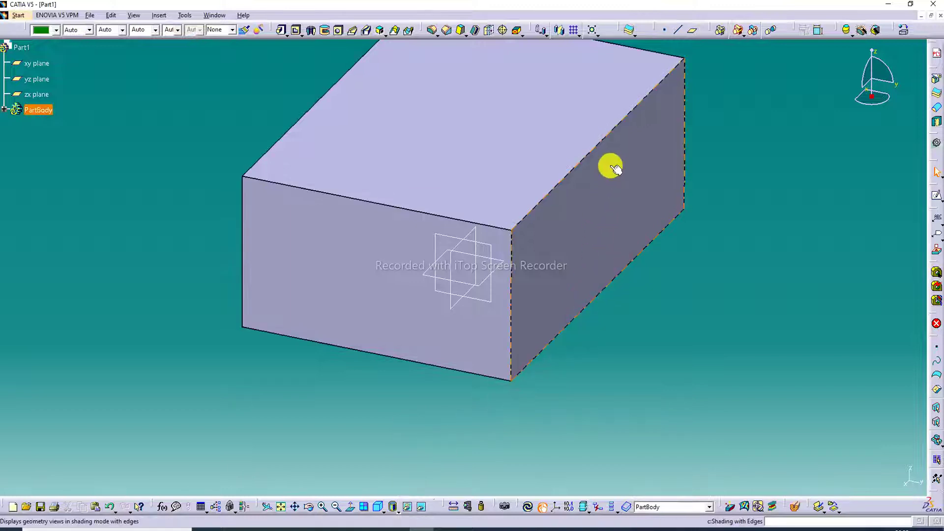
# Hide the zx, yz and xy reference planes
pyautogui.moveTo(608, 164)
pyautogui.mouseDown(button='middle')
pyautogui.moveTo(592, 205)
pyautogui.moveTo(534, 233)
pyautogui.mouseUp(button='middle')
pyautogui.moveTo(586, 142); pyautogui.dragTo(489, 221, button='middle')
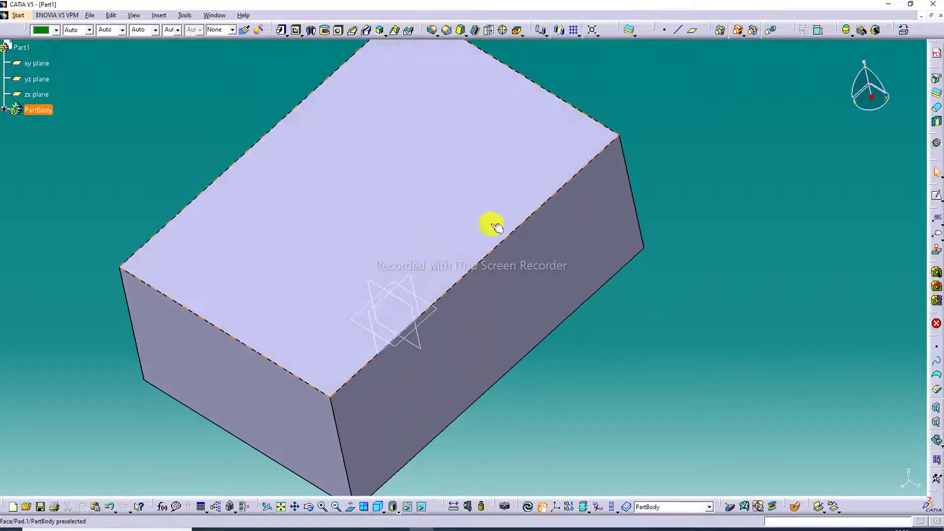
pyautogui.moveTo(595, 131); pyautogui.dragTo(514, 379, button='middle')
pyautogui.moveTo(405, 95); pyautogui.dragTo(535, 4, button='middle')
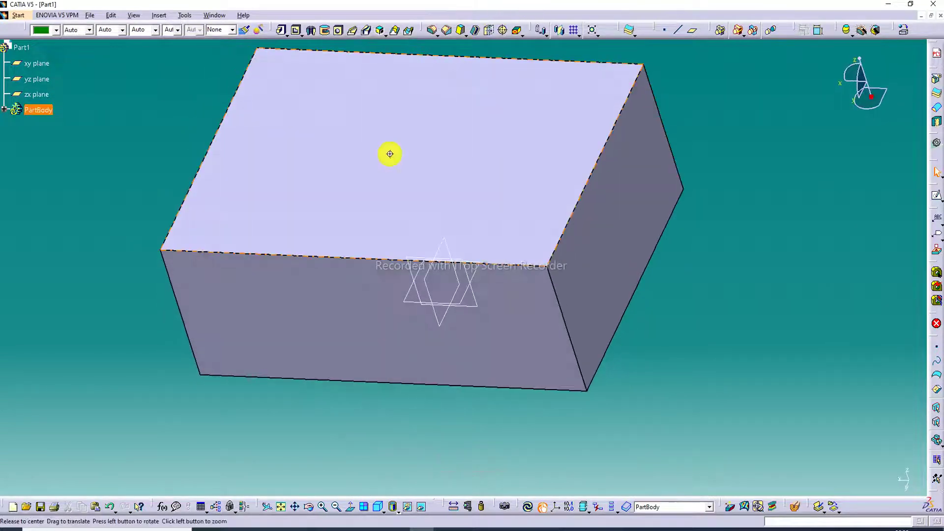
pyautogui.moveTo(389, 154); pyautogui.dragTo(444, 255, button='middle')
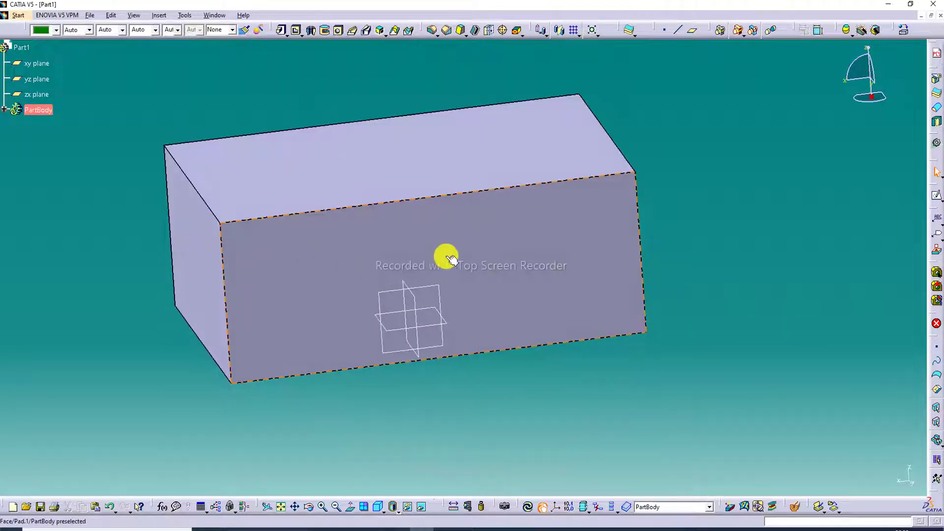
pyautogui.rightClick(433, 288)
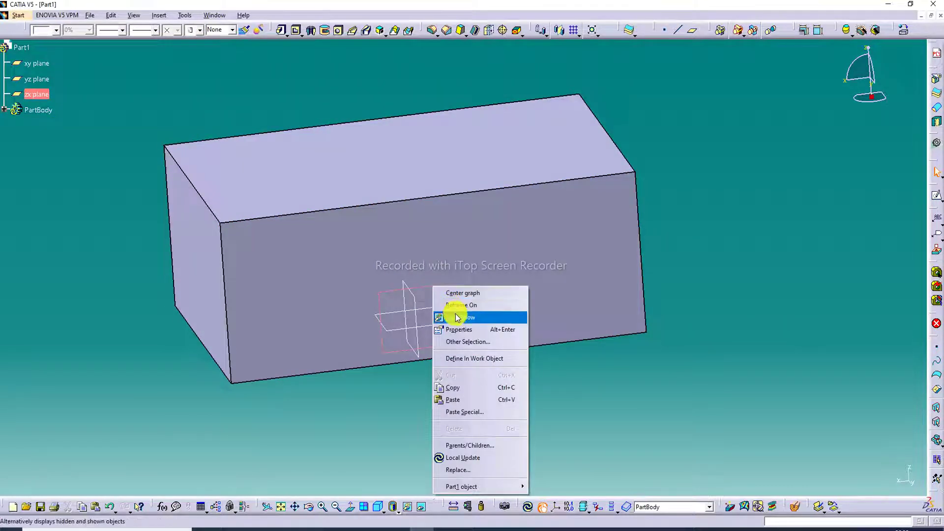
pyautogui.click(457, 318)
pyautogui.rightClick(414, 298)
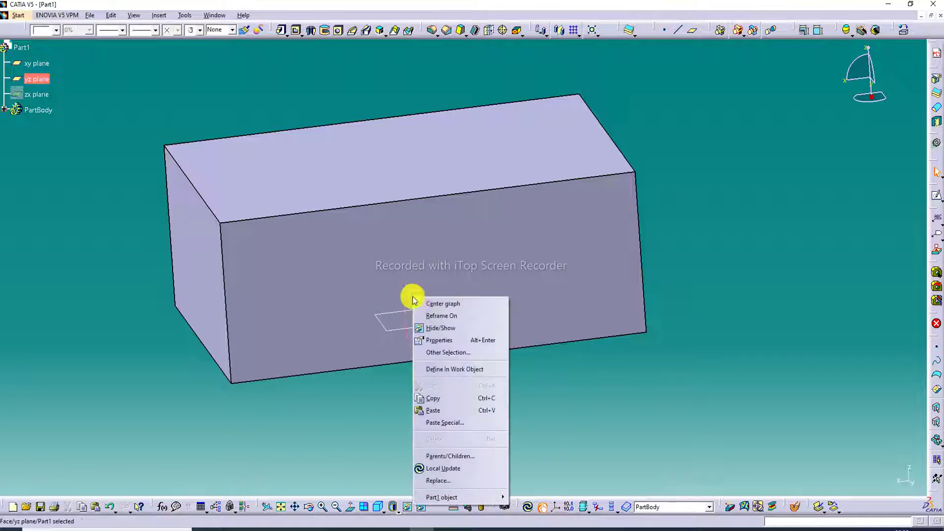
pyautogui.click(441, 328)
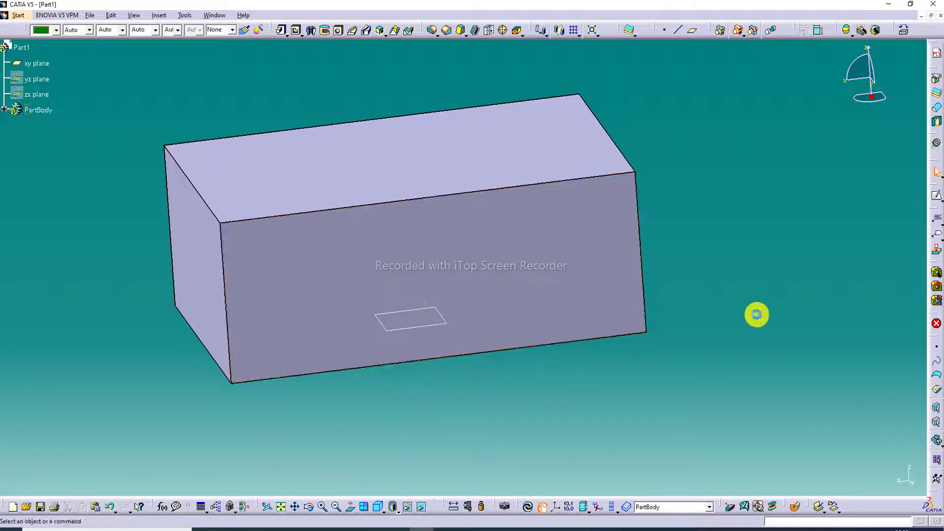
pyautogui.rightClick(438, 315)
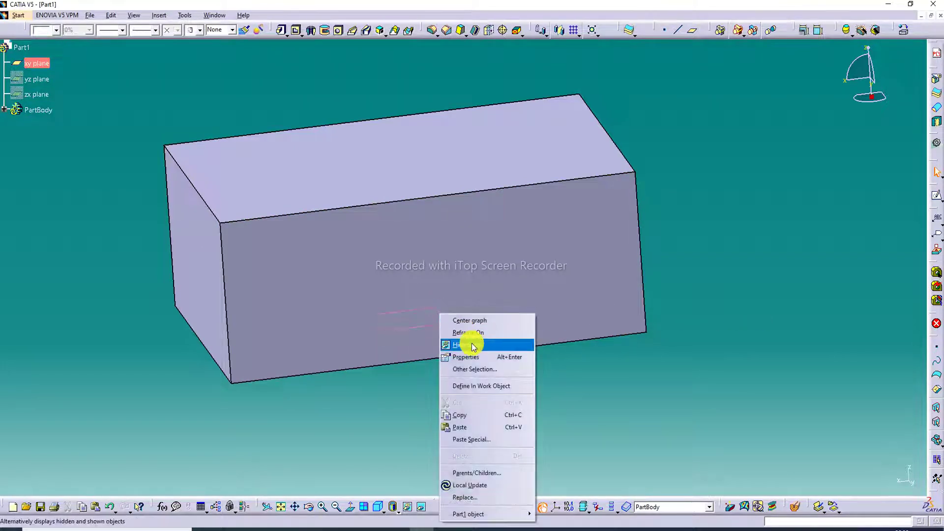
pyautogui.click(473, 345)
# Start a sketch on the block's top face
pyautogui.click(476, 163)
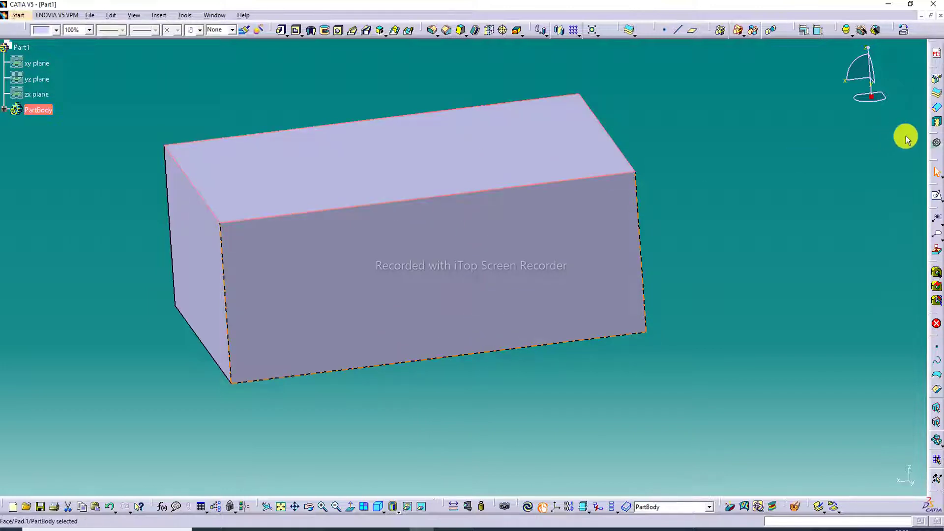
pyautogui.click(936, 191)
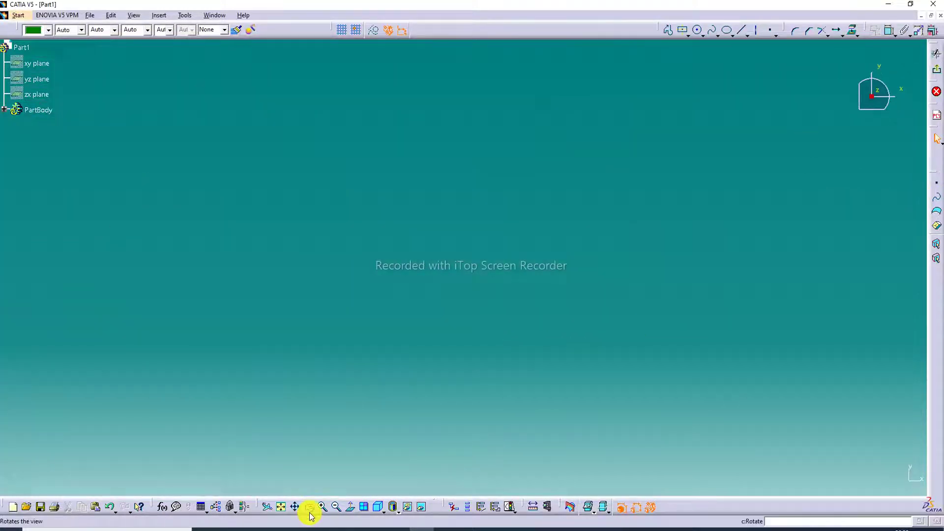
pyautogui.click(281, 507)
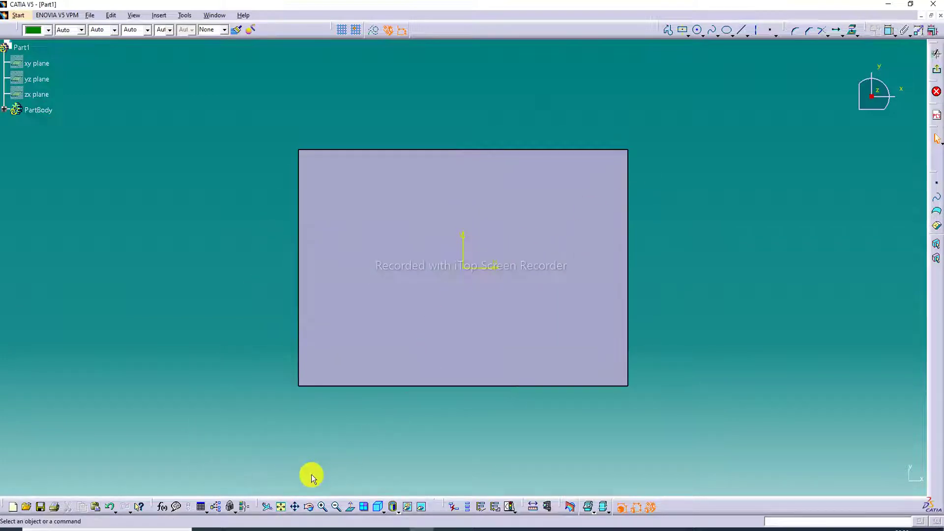
pyautogui.click(321, 506)
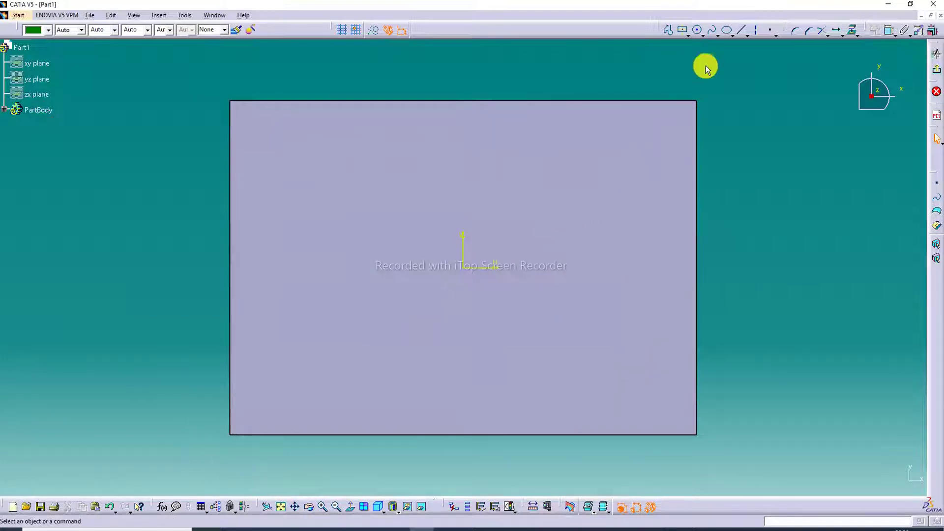
# Sketch a large rectangle about 135 mm wide on the left part of the face and a narrow, similarly tall rectangle to its right
pyautogui.click(687, 44)
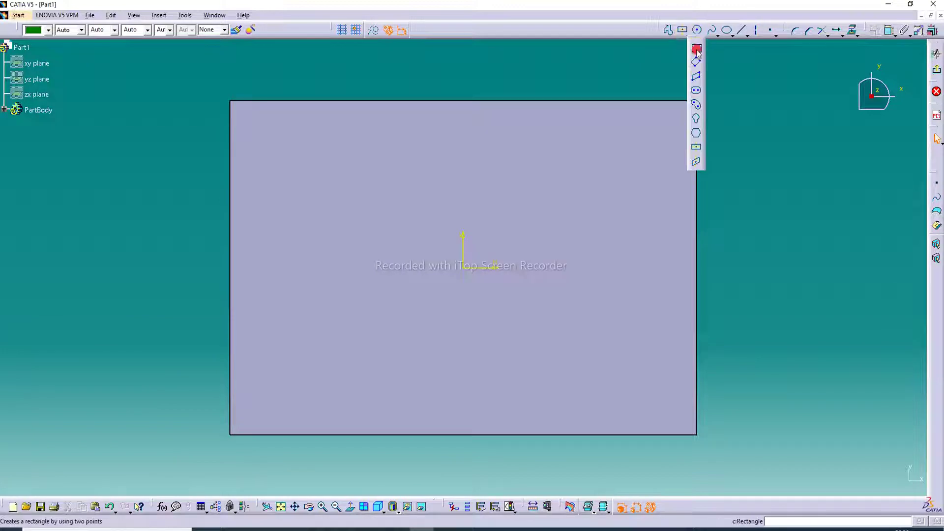
pyautogui.click(698, 49)
pyautogui.click(257, 129)
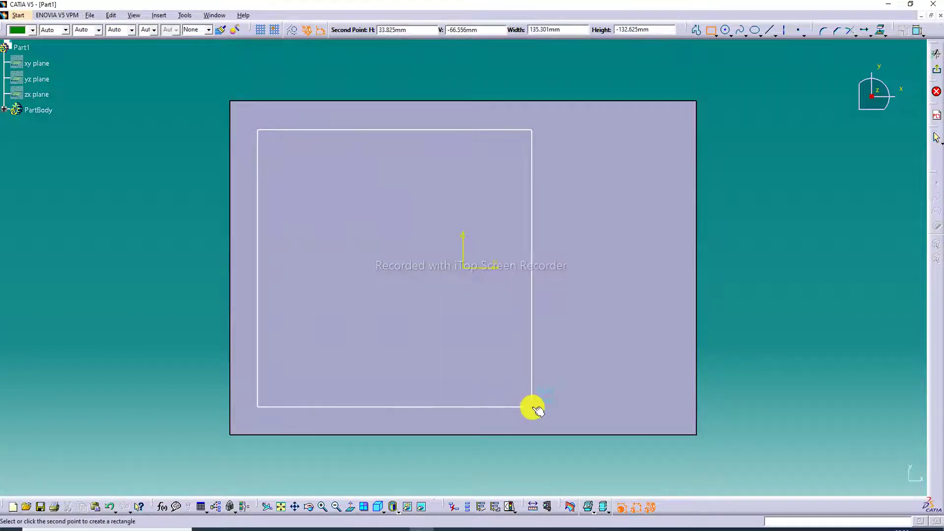
pyautogui.click(532, 407)
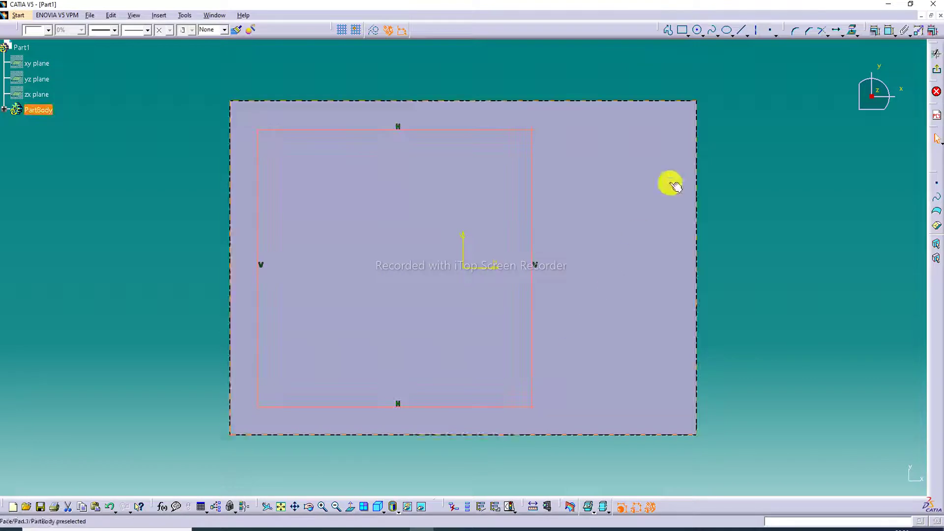
pyautogui.click(684, 31)
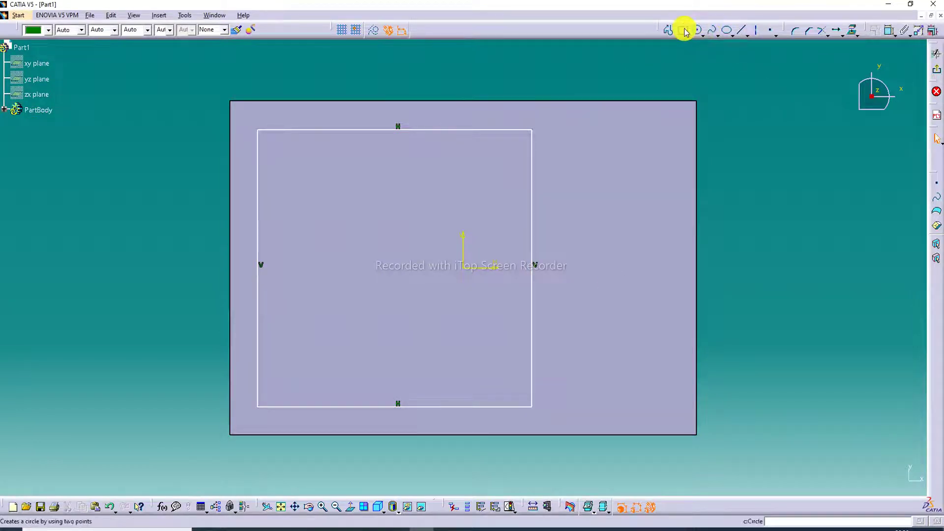
pyautogui.click(554, 126)
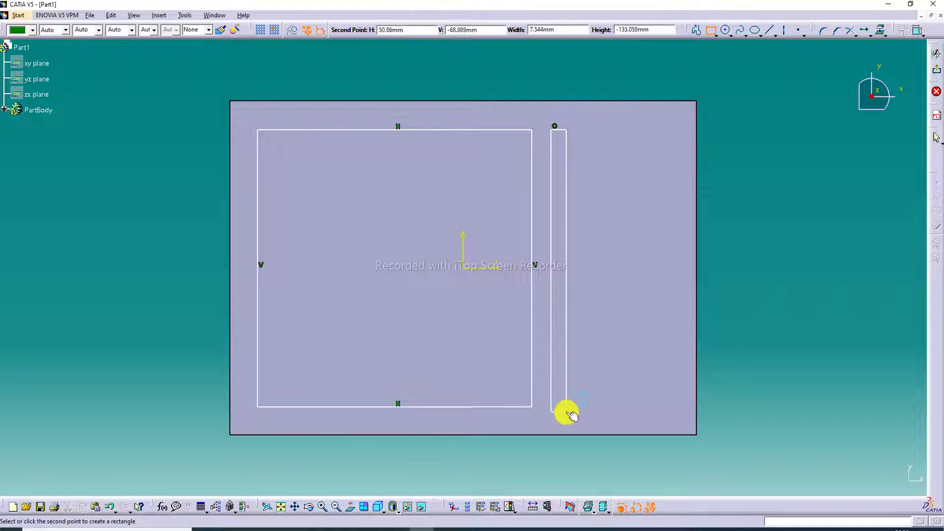
pyautogui.click(615, 404)
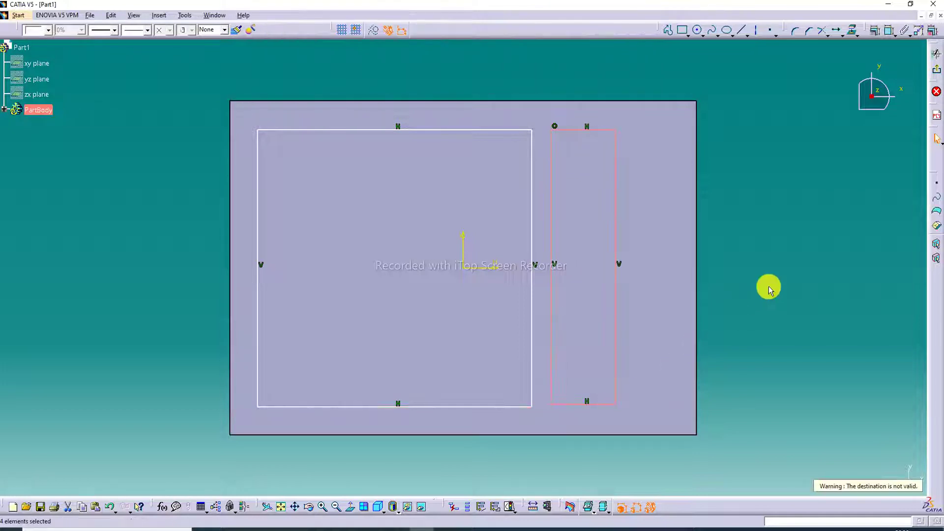
pyautogui.click(769, 288)
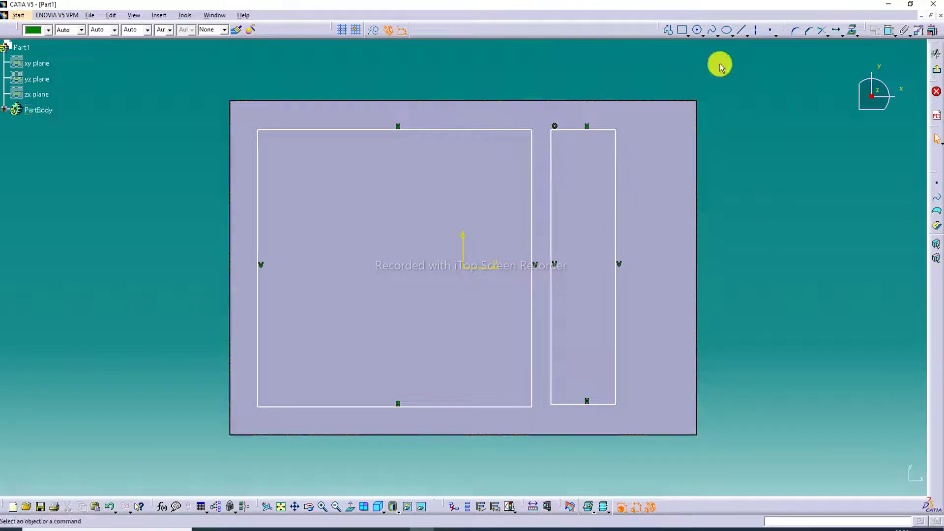
# Constrain the two rectangles' top edges to be coincident, and likewise their bottom edges
pyautogui.click(501, 130)
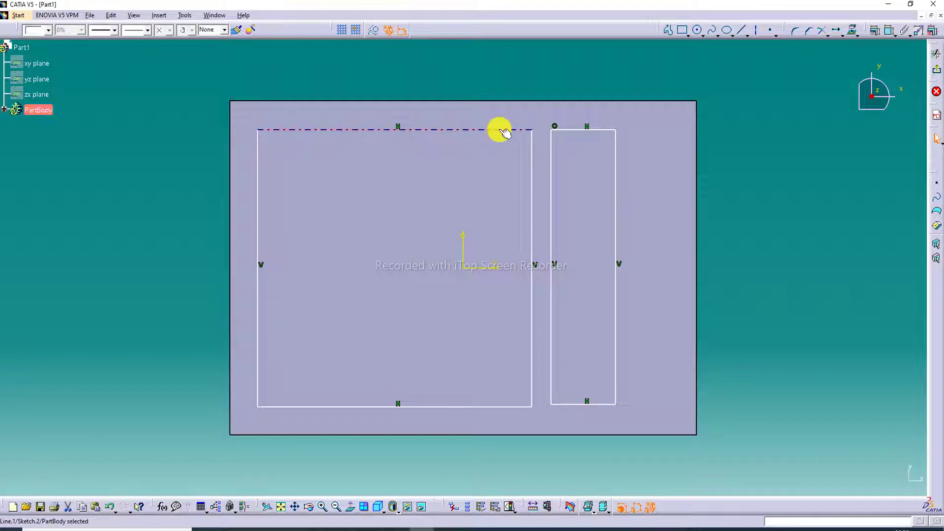
pyautogui.keyDown('ctrl'); pyautogui.click(579, 130); pyautogui.keyUp('ctrl')
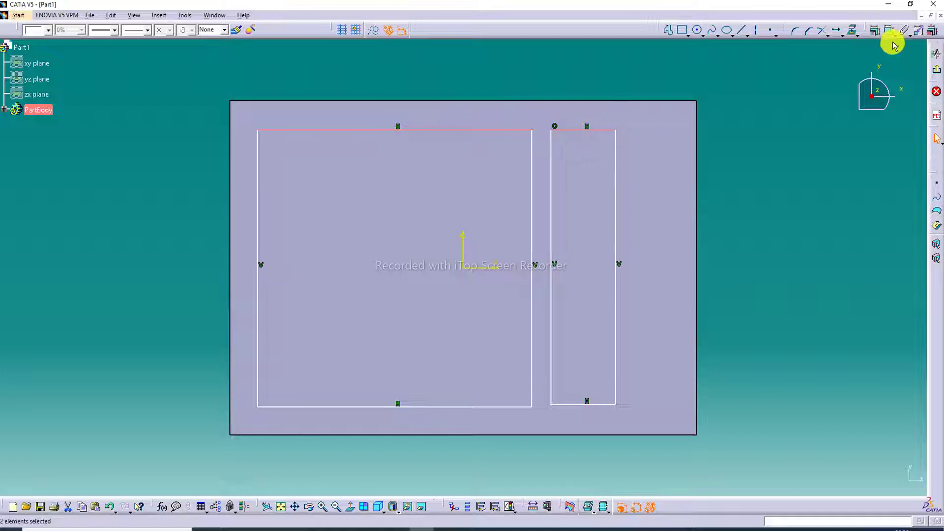
pyautogui.click(874, 29)
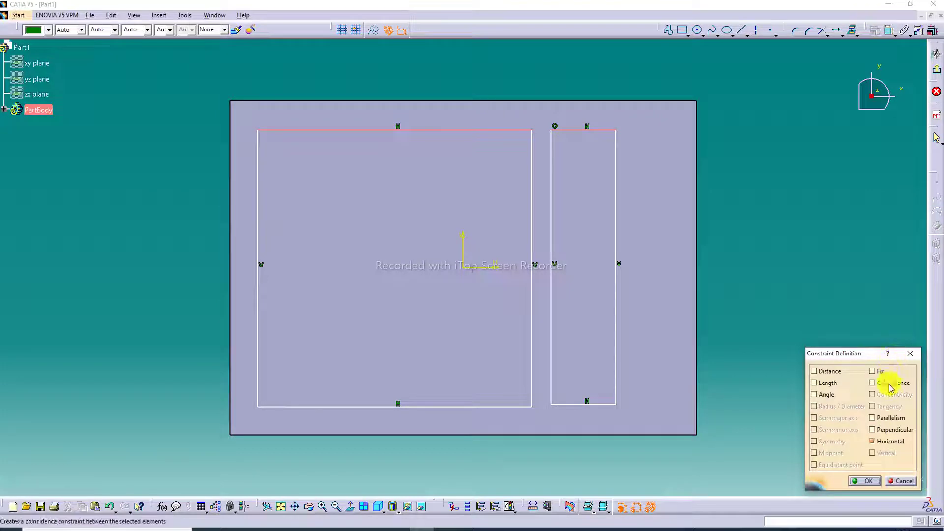
pyautogui.click(862, 481)
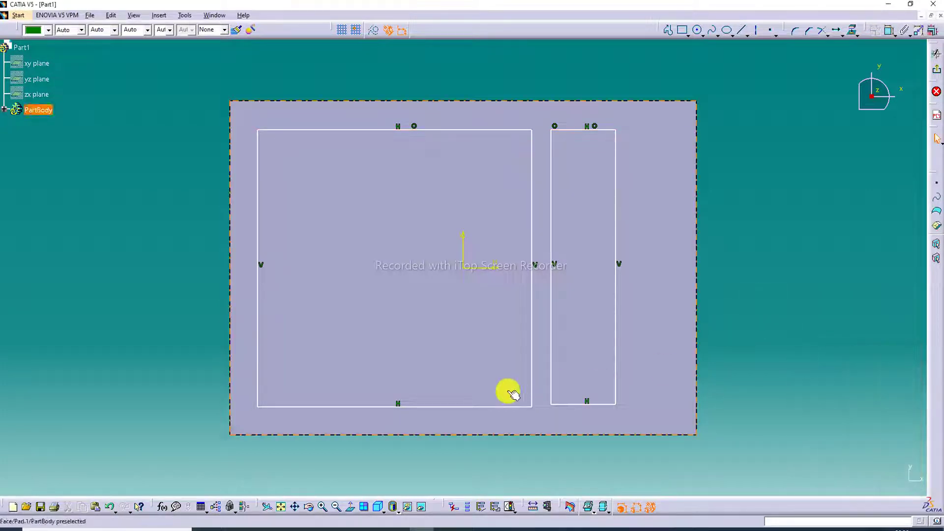
pyautogui.click(484, 408)
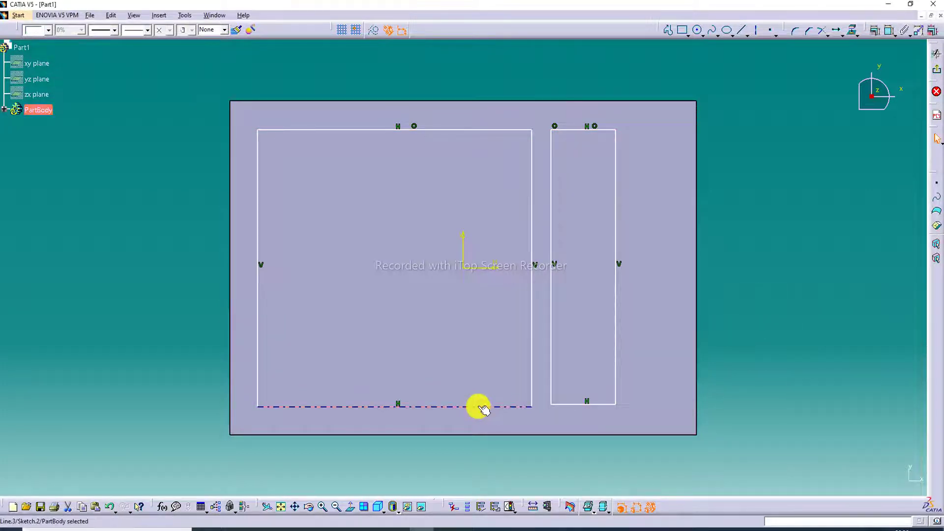
pyautogui.keyDown('ctrl'); pyautogui.click(566, 404); pyautogui.keyUp('ctrl')
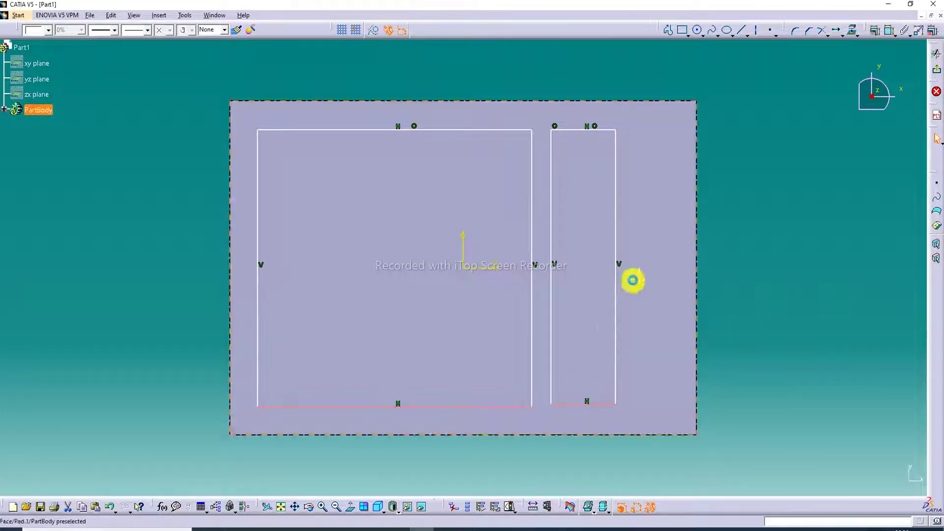
pyautogui.click(888, 32)
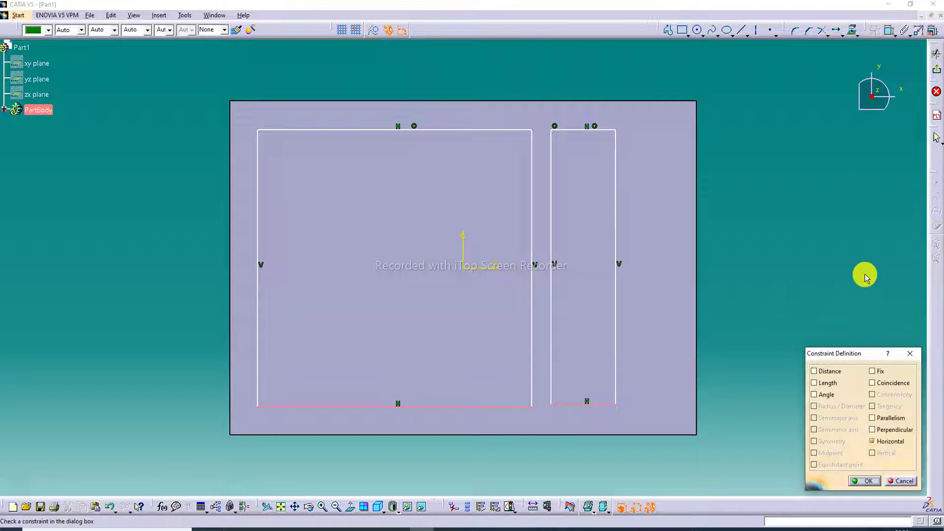
pyautogui.click(872, 383)
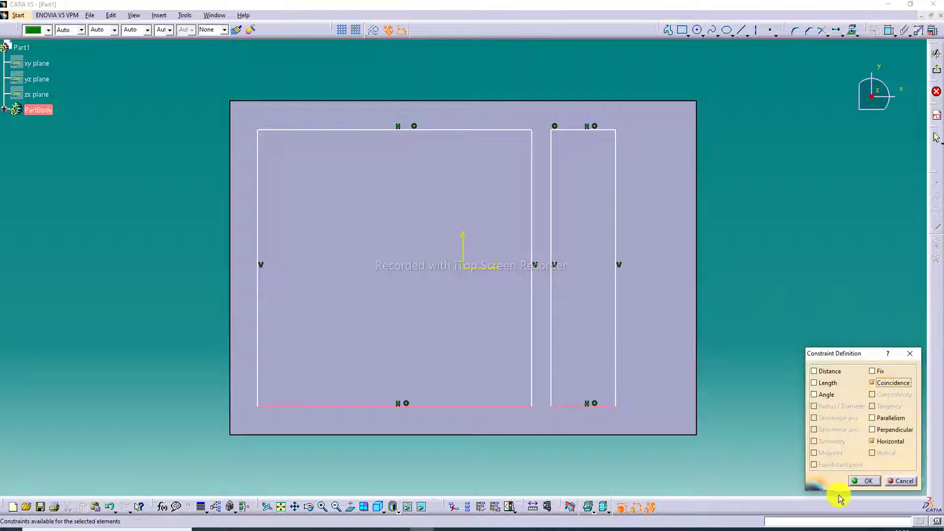
pyautogui.click(865, 482)
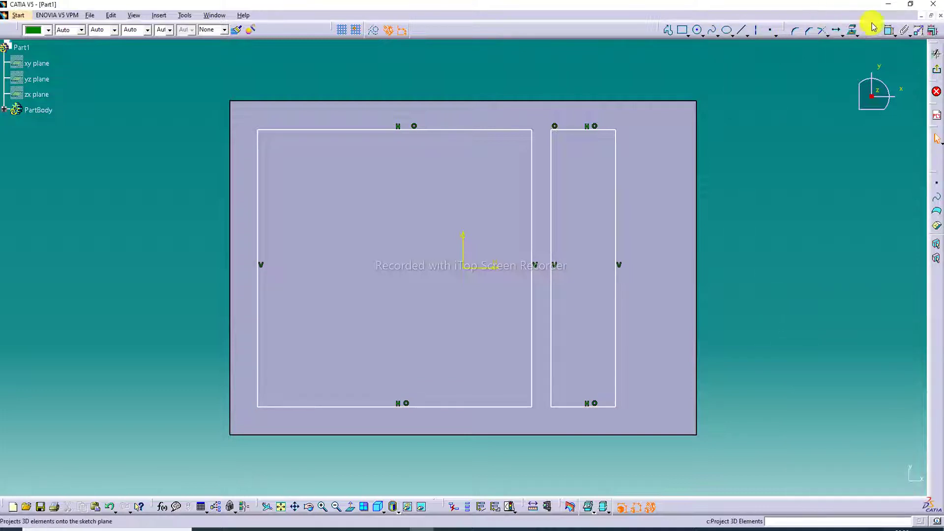
# Round all four corners of the large rectangle with a 16 mm radius
pyautogui.click(890, 31)
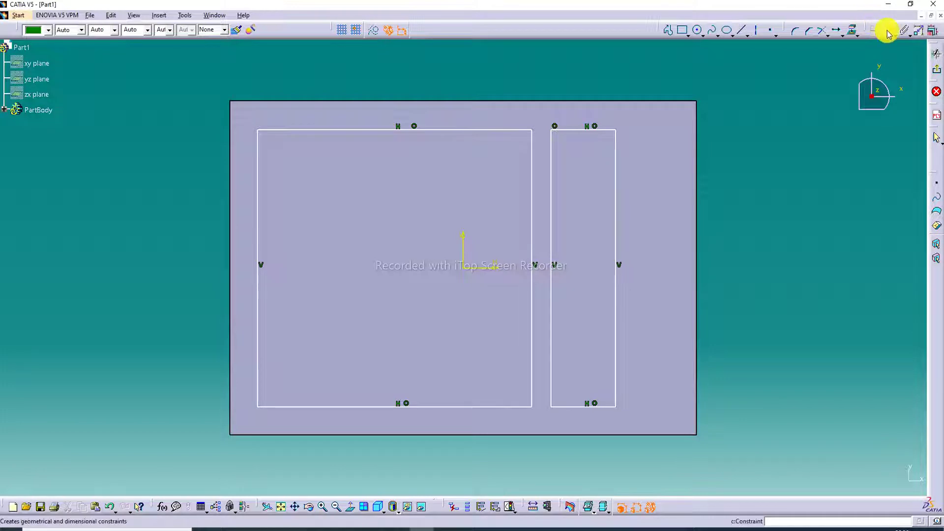
pyautogui.click(796, 34)
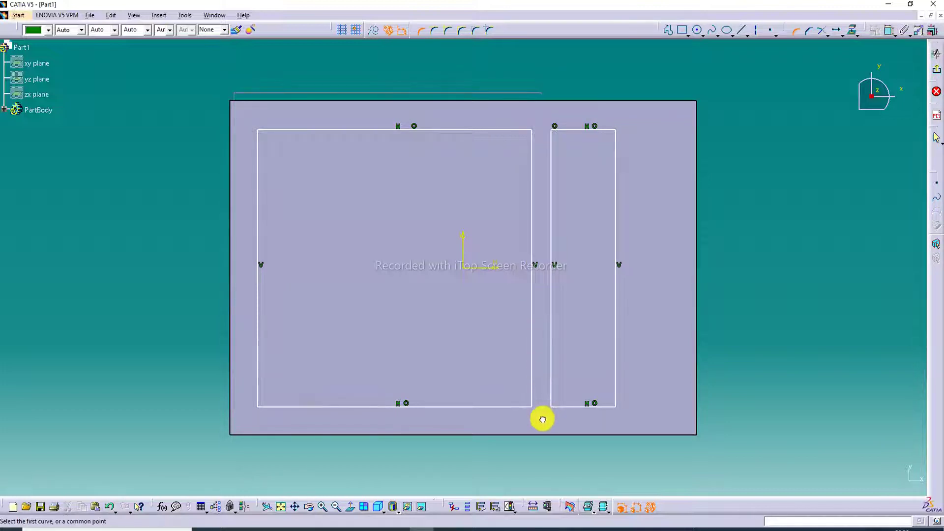
pyautogui.click(535, 30)
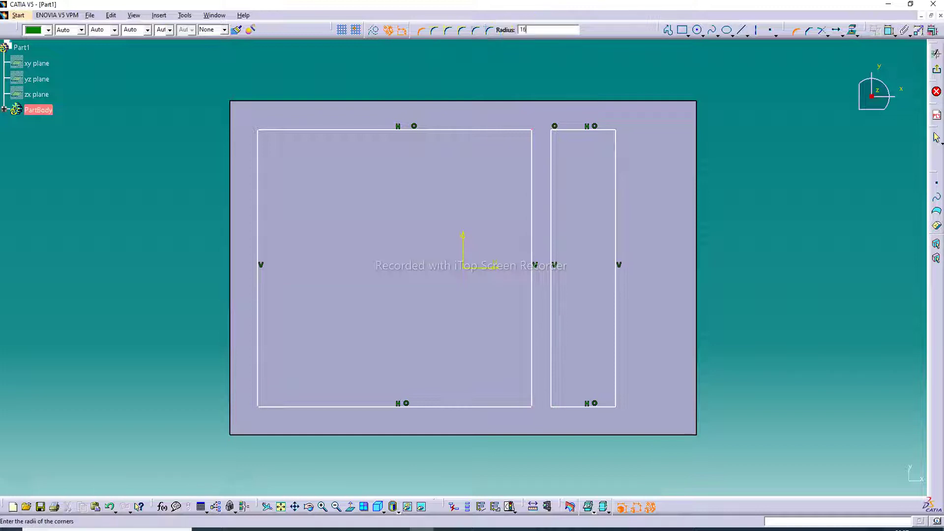
pyautogui.write('16')
pyautogui.press('Return')
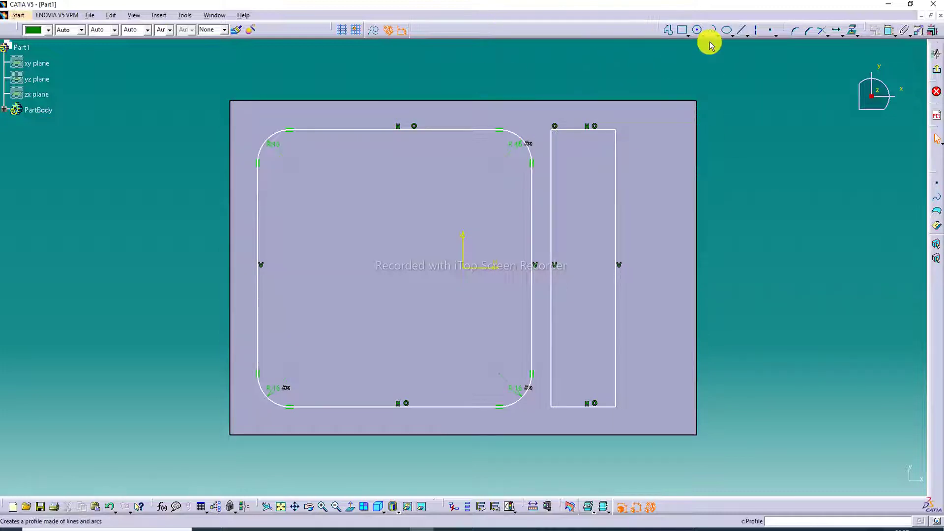
# Round all four corners of the narrow rectangle with a 4 mm radius
pyautogui.click(795, 30)
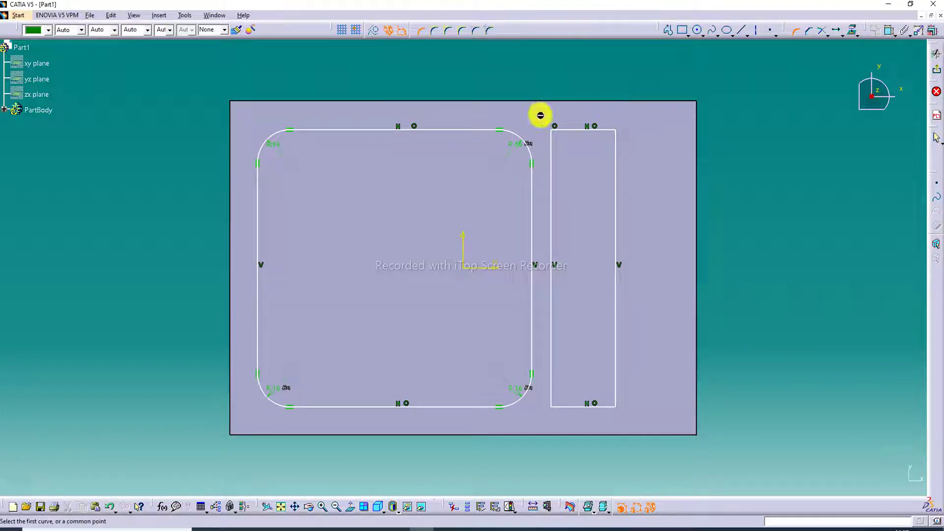
pyautogui.moveTo(536, 95); pyautogui.dragTo(661, 420)
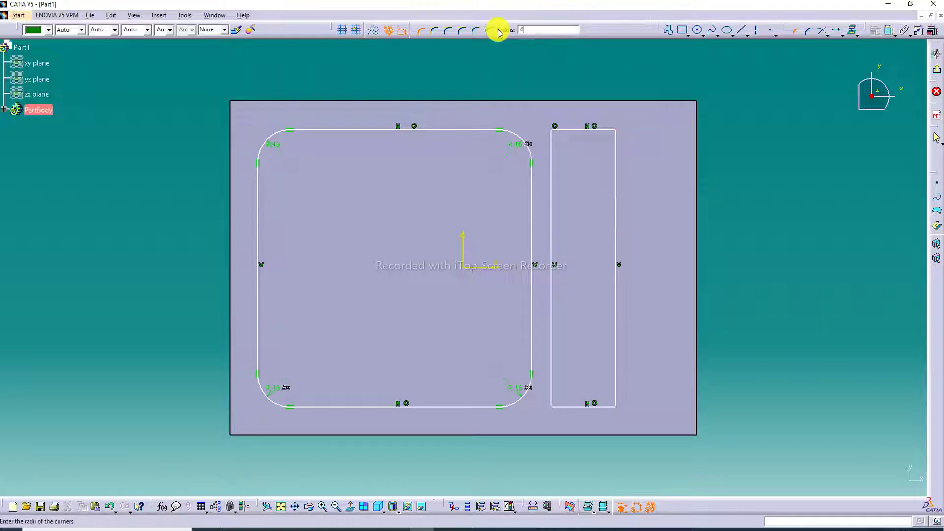
pyautogui.press('Return')
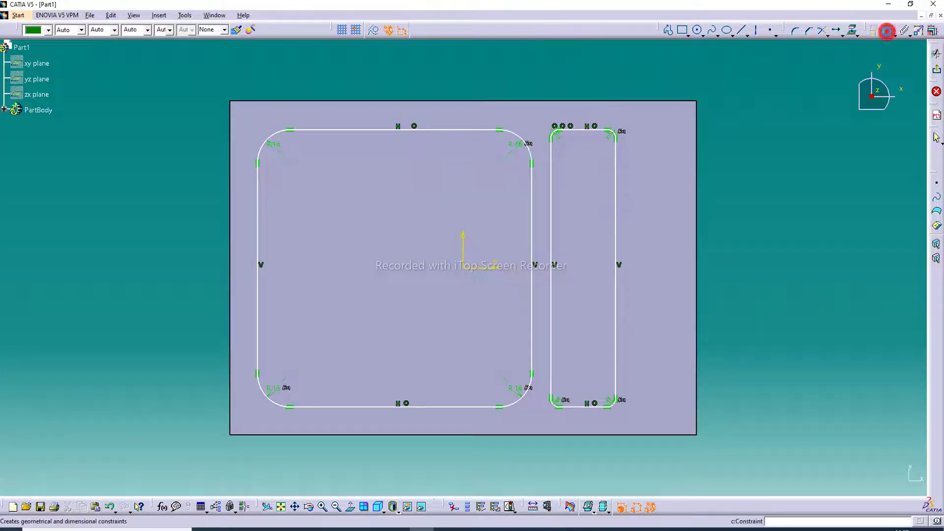
# Dimension the large rectangle's distances from the block's left edge and from its bottom edge
pyautogui.click(887, 31)
pyautogui.click(256, 214)
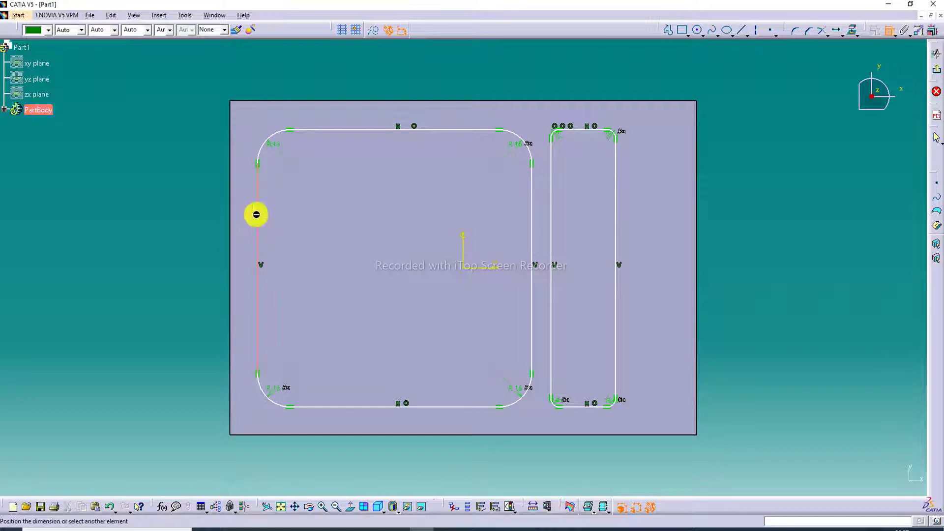
pyautogui.click(239, 211)
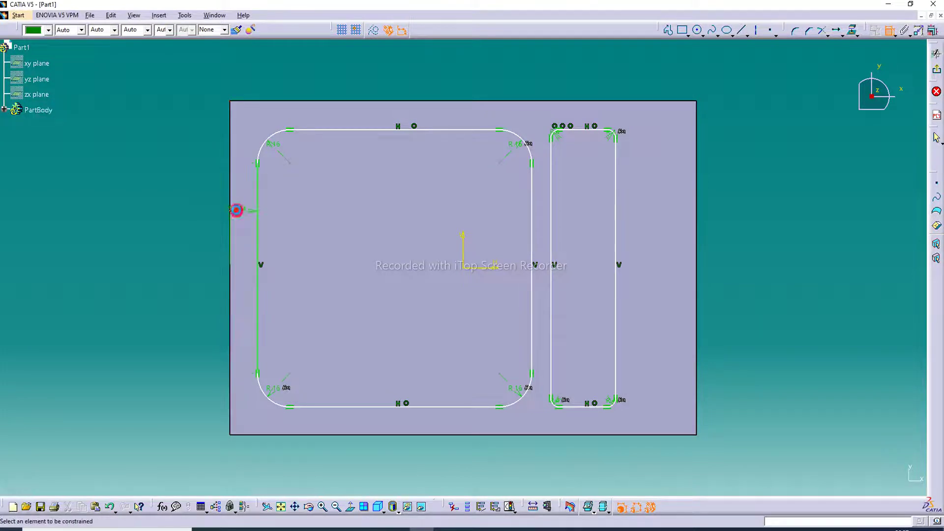
pyautogui.click(387, 407)
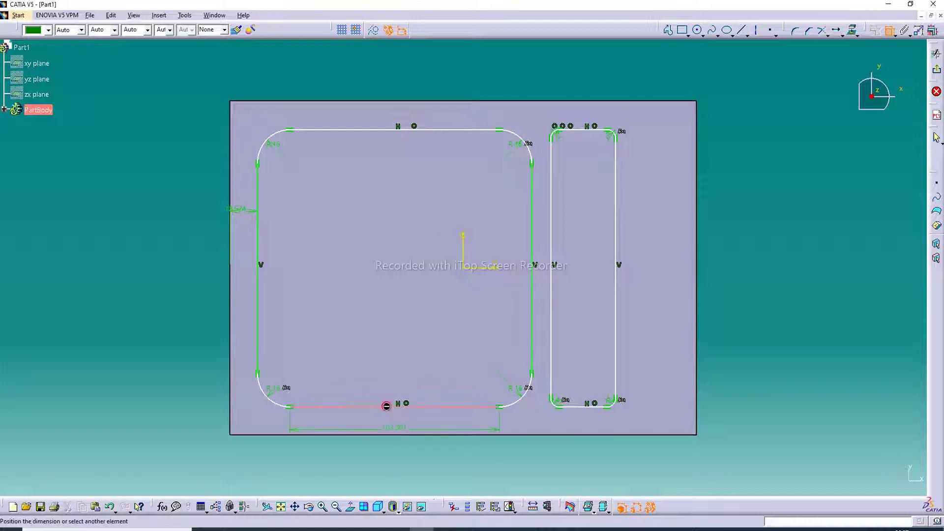
pyautogui.click(411, 423)
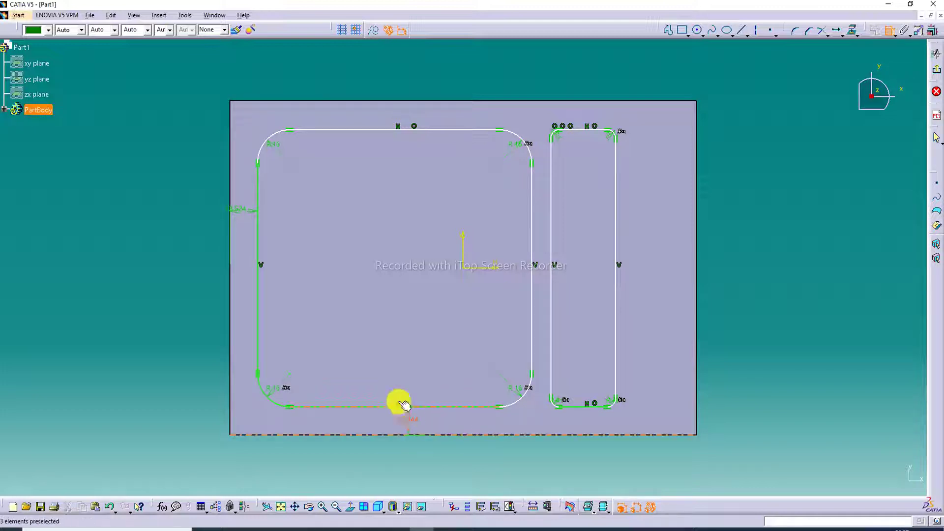
# Dimension the large rectangle's overall height between its top and bottom edges and its overall width between its side edges
pyautogui.click(365, 130)
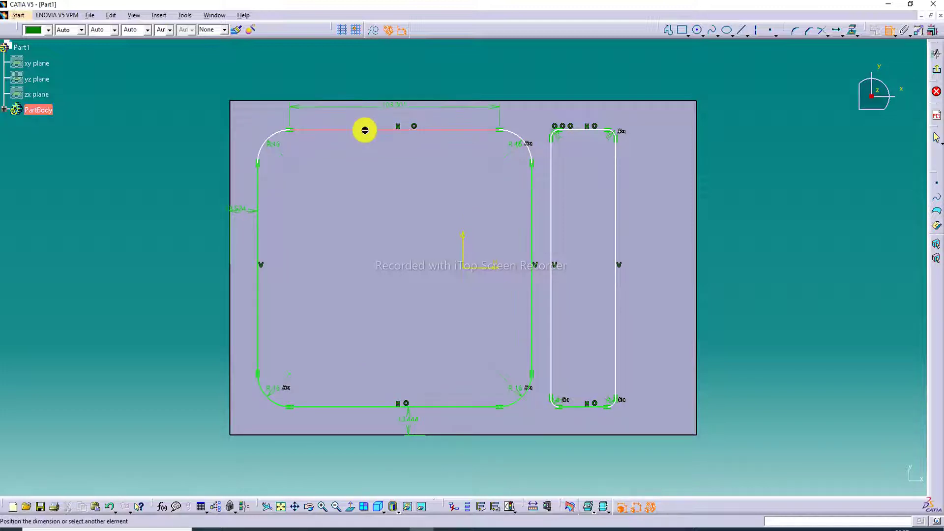
pyautogui.click(360, 407)
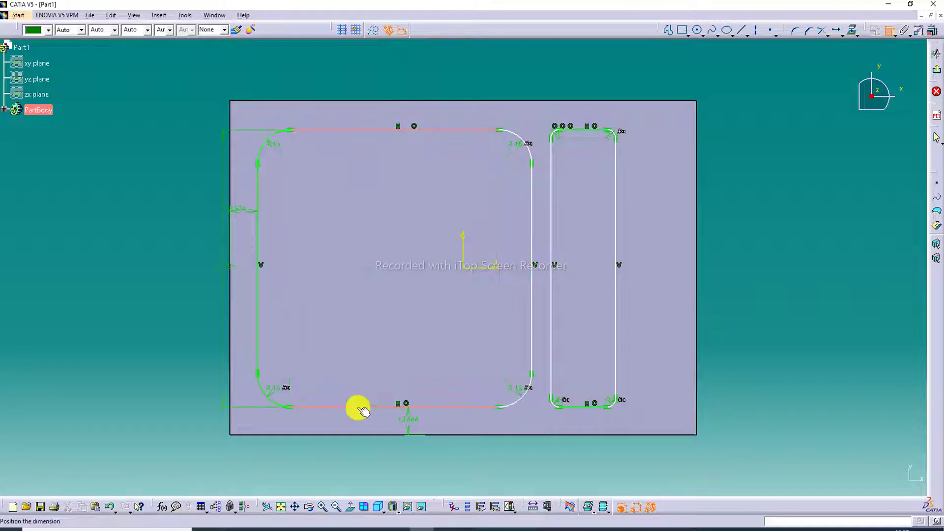
pyautogui.click(177, 322)
pyautogui.click(258, 225)
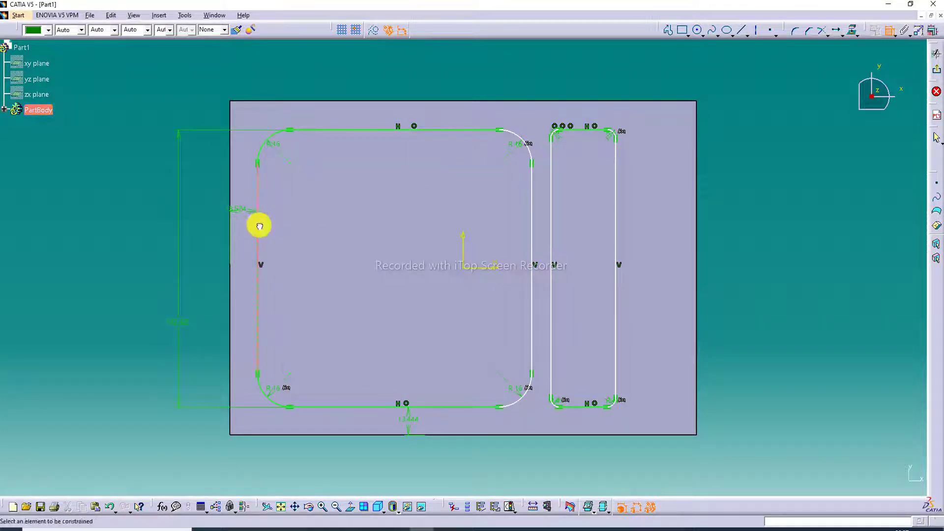
pyautogui.click(534, 227)
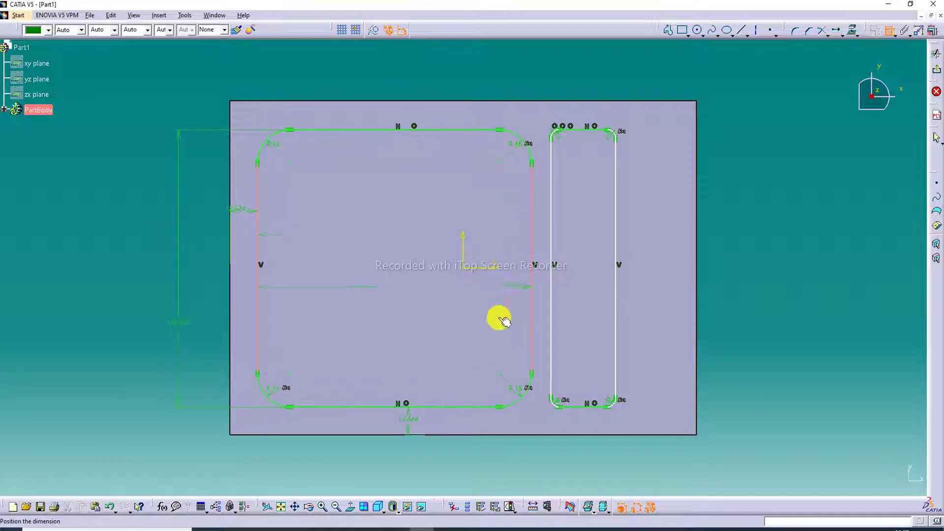
pyautogui.click(414, 460)
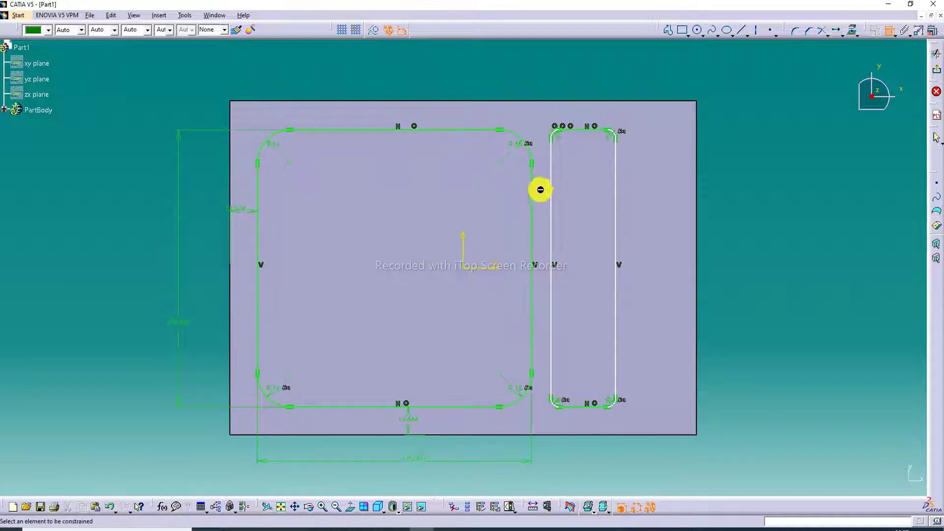
# Dimension the gap between the two rectangles and the width of the narrow rectangle
pyautogui.click(533, 193)
pyautogui.click(551, 203)
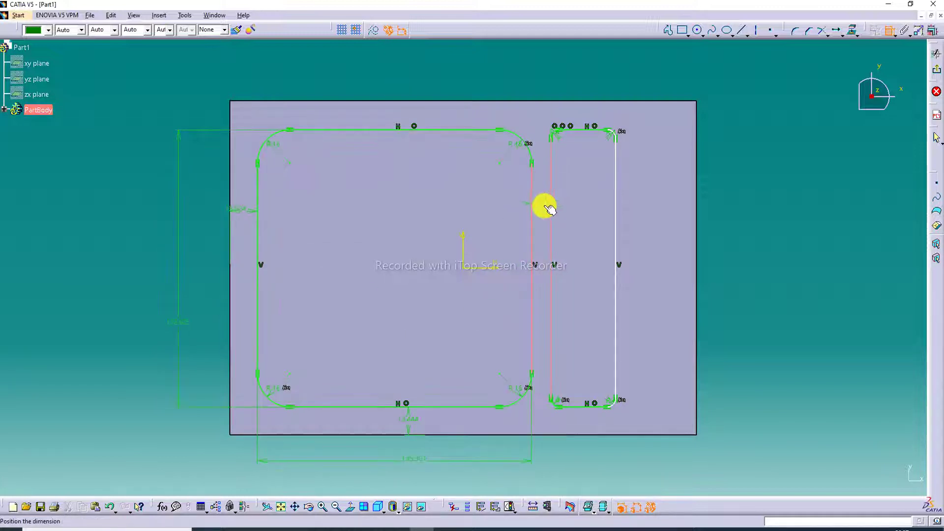
pyautogui.click(541, 194)
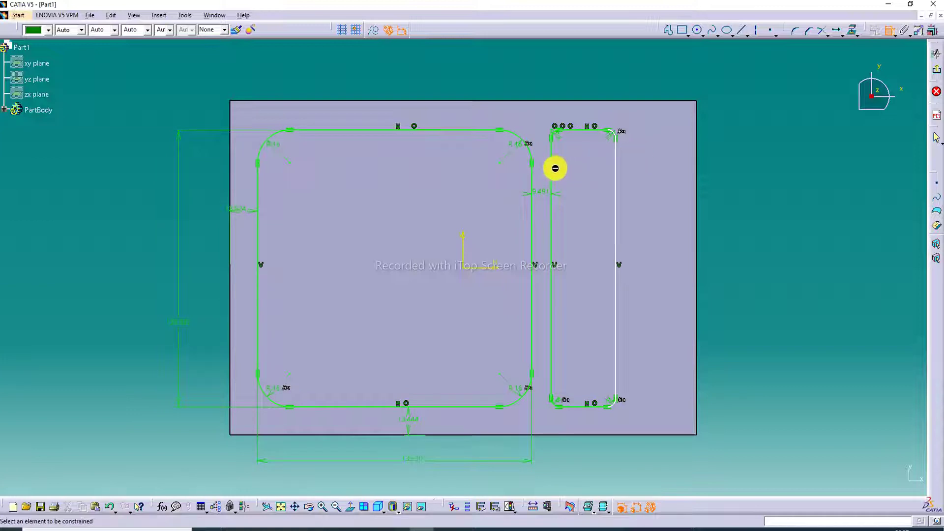
pyautogui.click(552, 166)
pyautogui.click(617, 186)
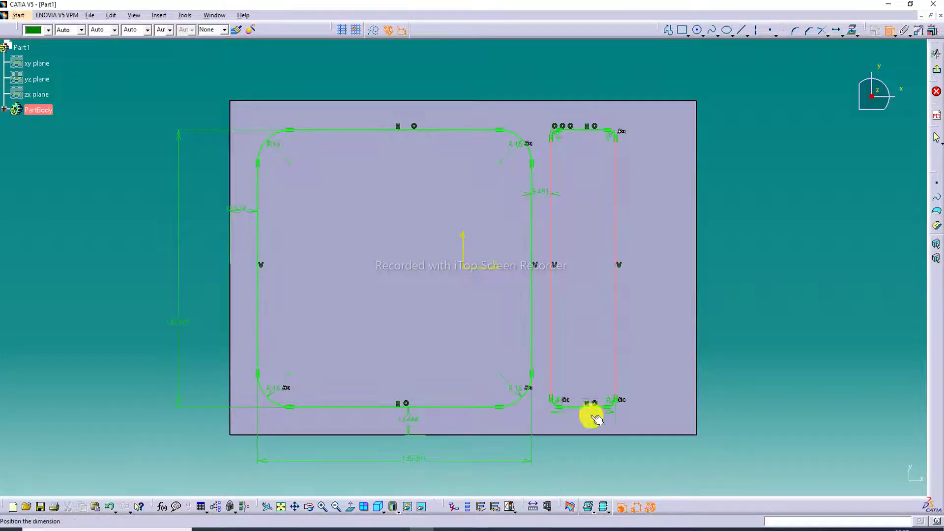
pyautogui.click(594, 453)
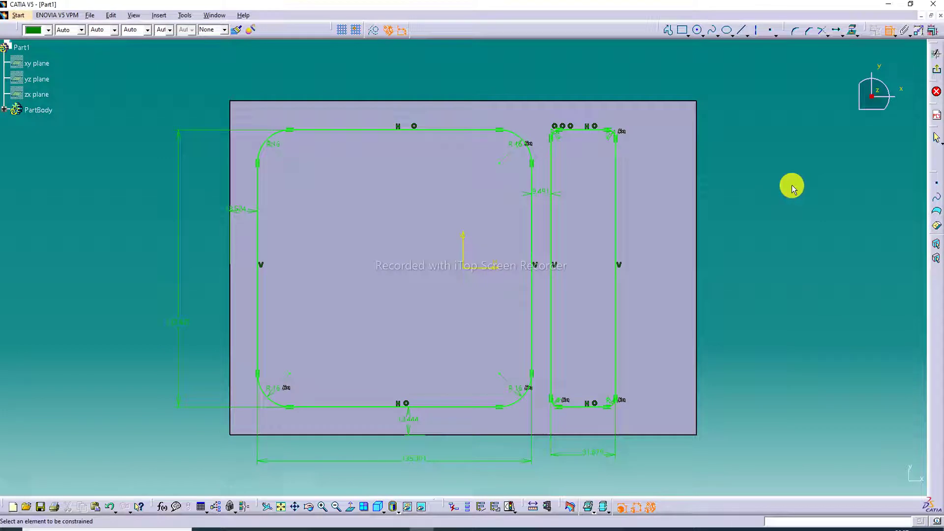
pyautogui.click(886, 37)
# Set the large rectangle's distances from the block's bottom edge and from its left edge to 15 mm each
pyautogui.doubleClick(407, 419)
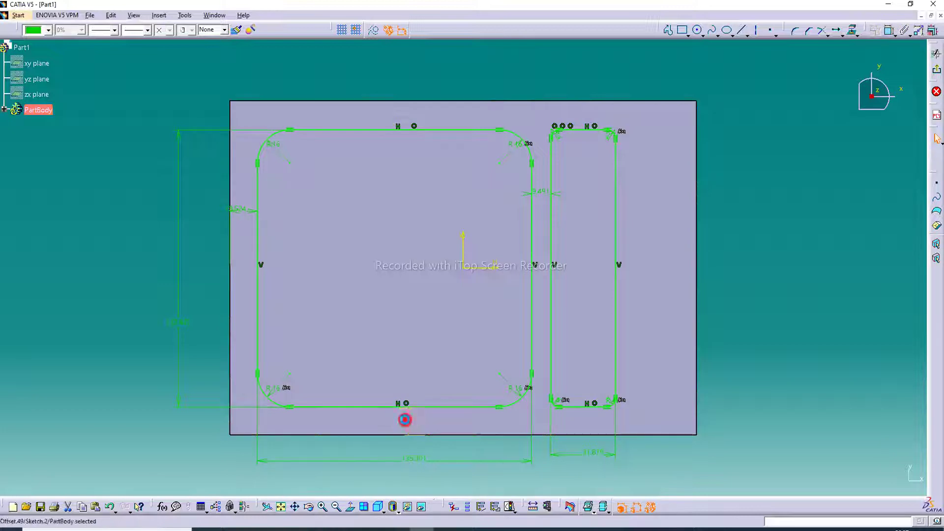
pyautogui.press('Return')
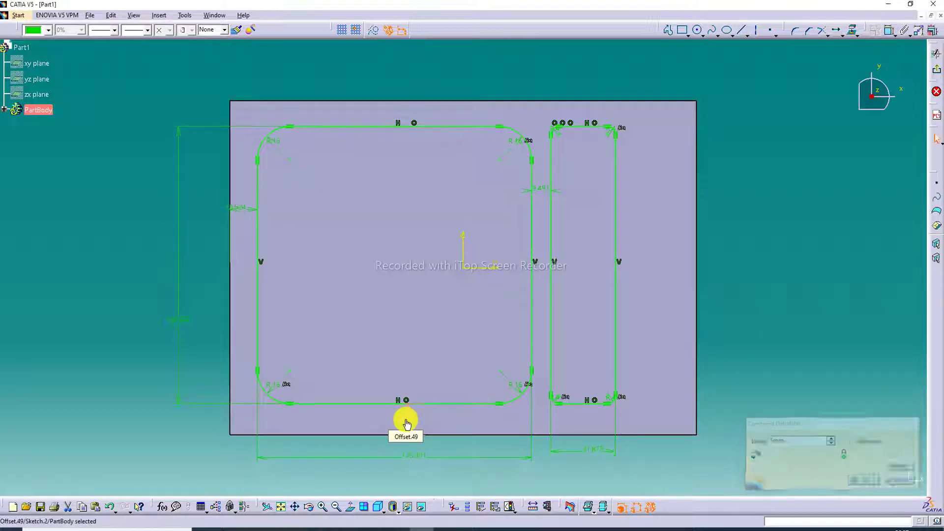
pyautogui.doubleClick(245, 210)
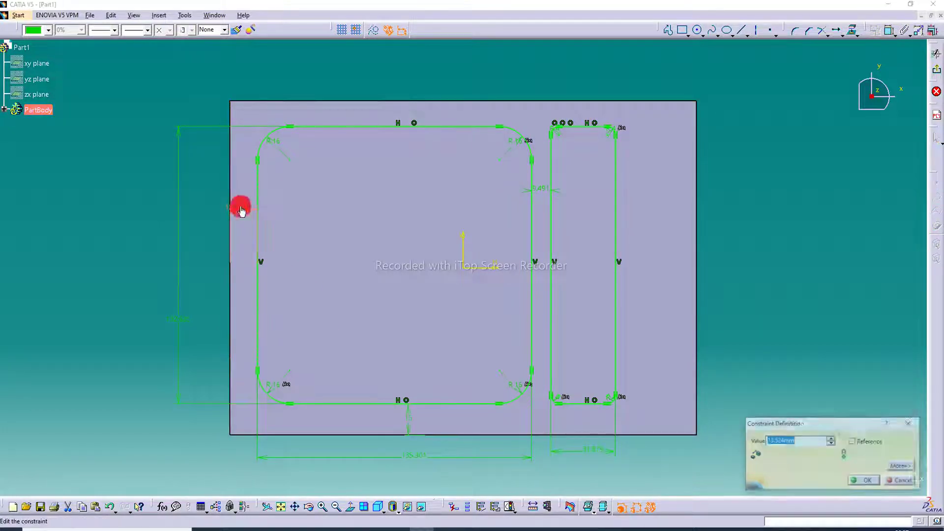
pyautogui.write('15')
pyautogui.press('Return')
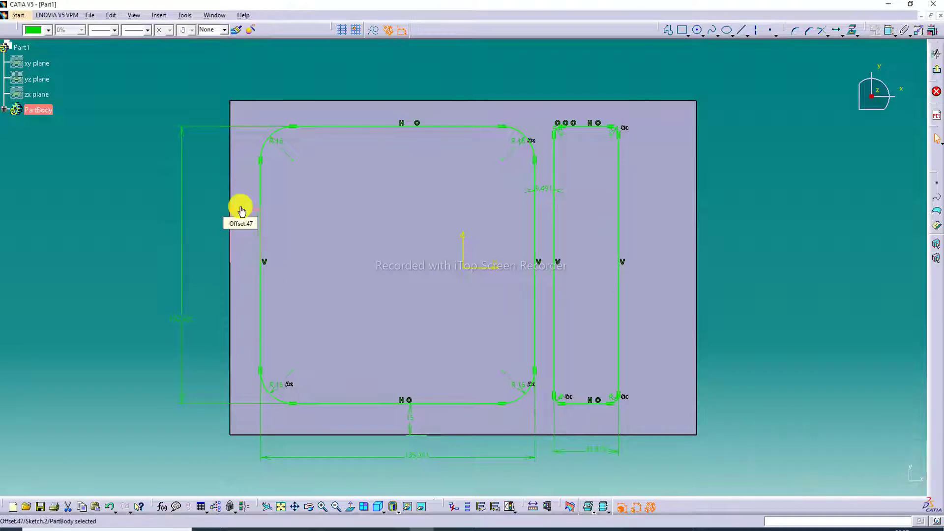
# Set the large rectangle's height and width to 125 mm each
pyautogui.doubleClick(184, 320)
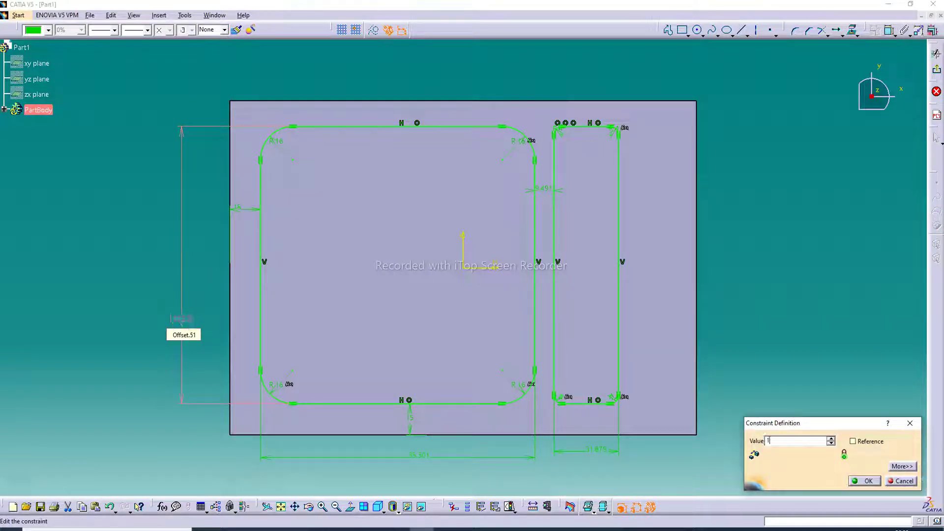
pyautogui.press('Return')
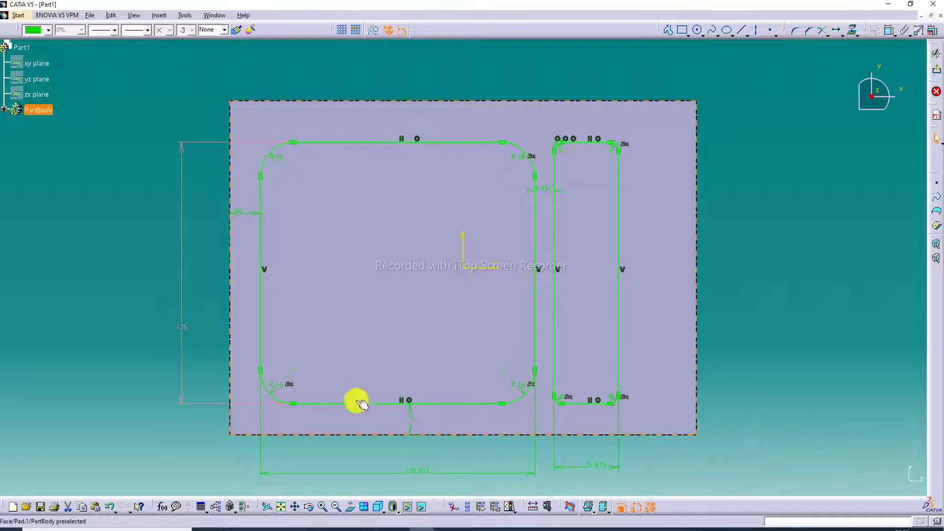
pyautogui.doubleClick(415, 473)
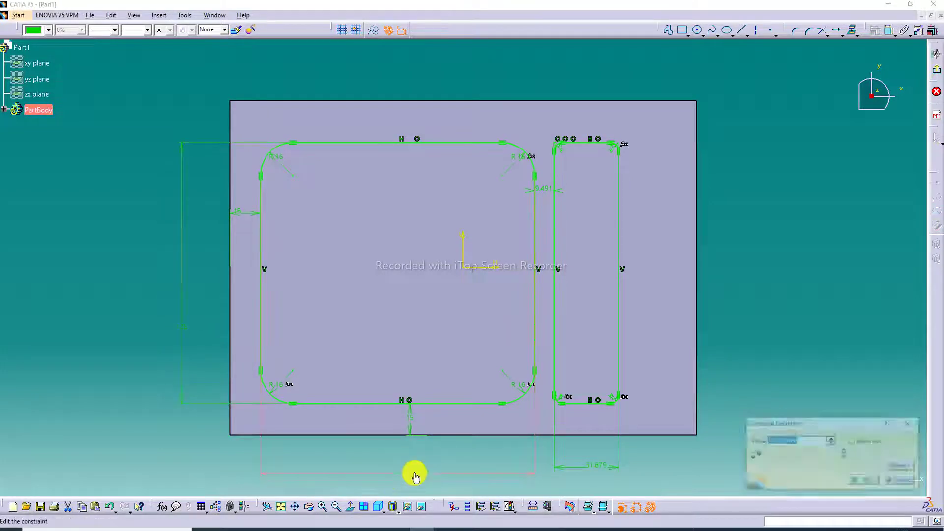
pyautogui.write('125')
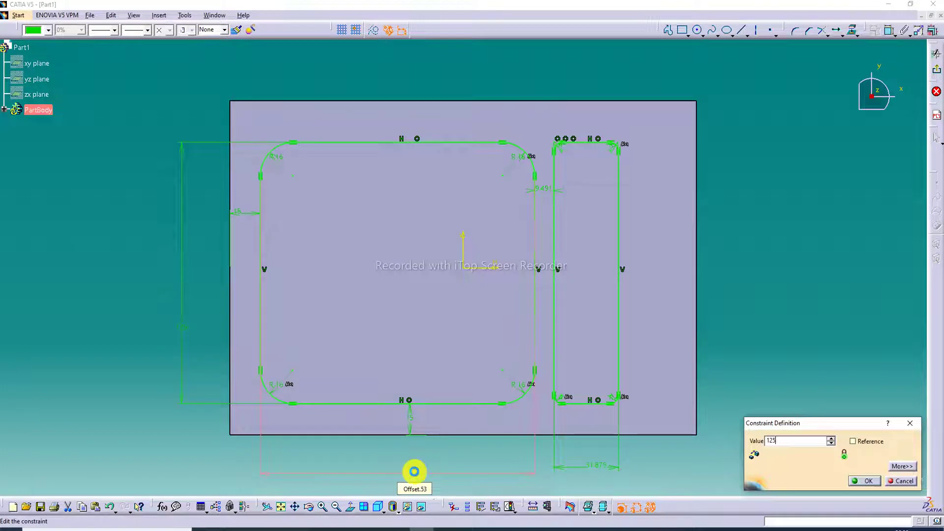
pyautogui.press('Return')
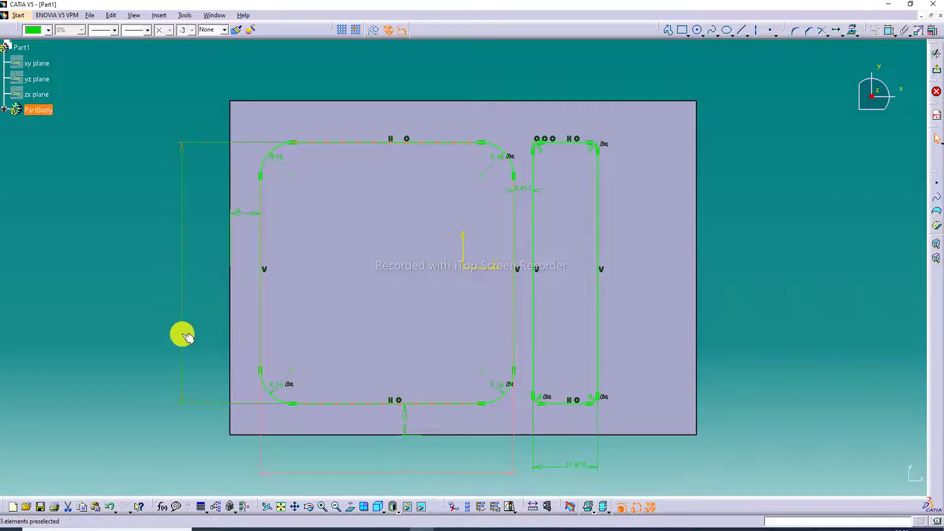
# Set the large rectangle's height and width to 130 mm each
pyautogui.doubleClick(183, 333)
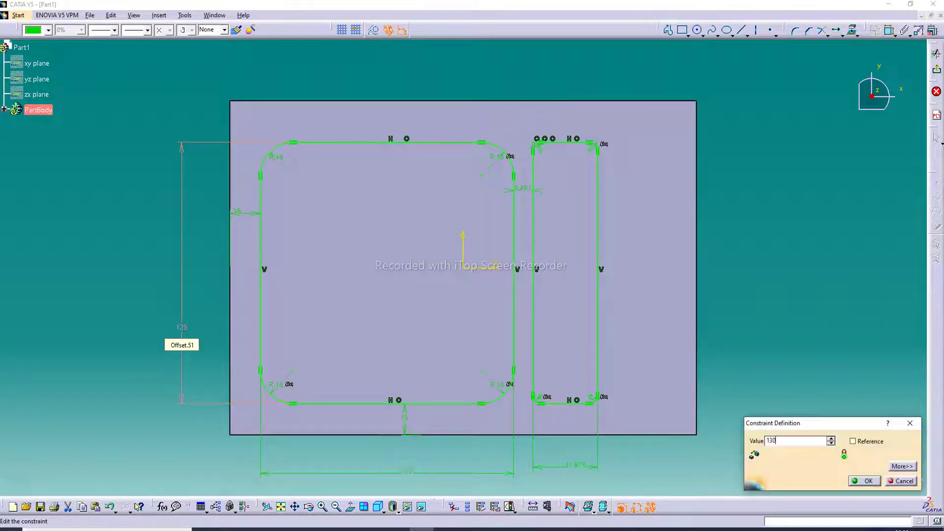
pyautogui.press('Return')
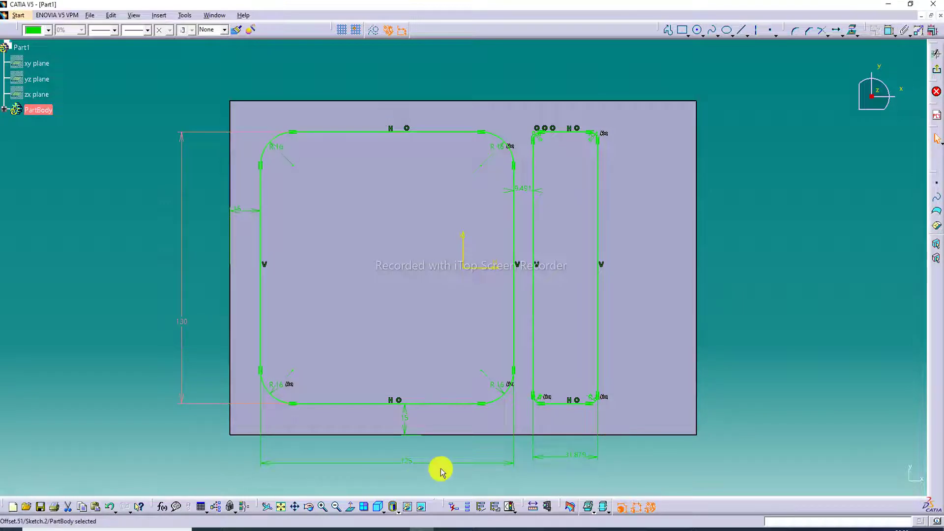
pyautogui.doubleClick(412, 462)
pyautogui.write('130')
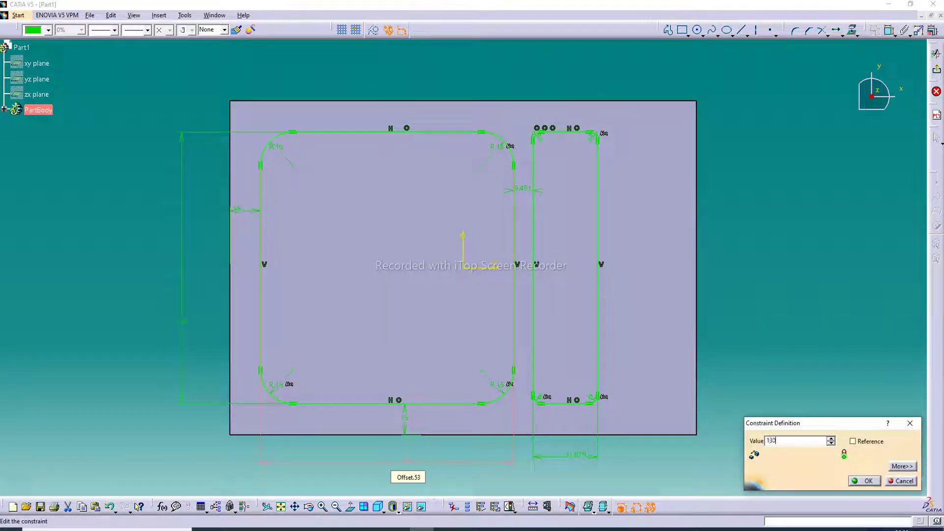
pyautogui.press('Return')
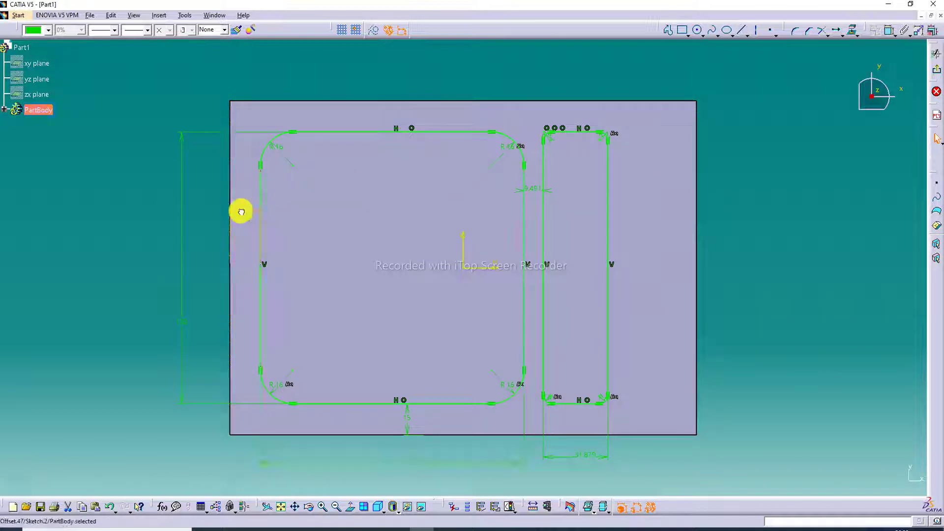
pyautogui.click(249, 215)
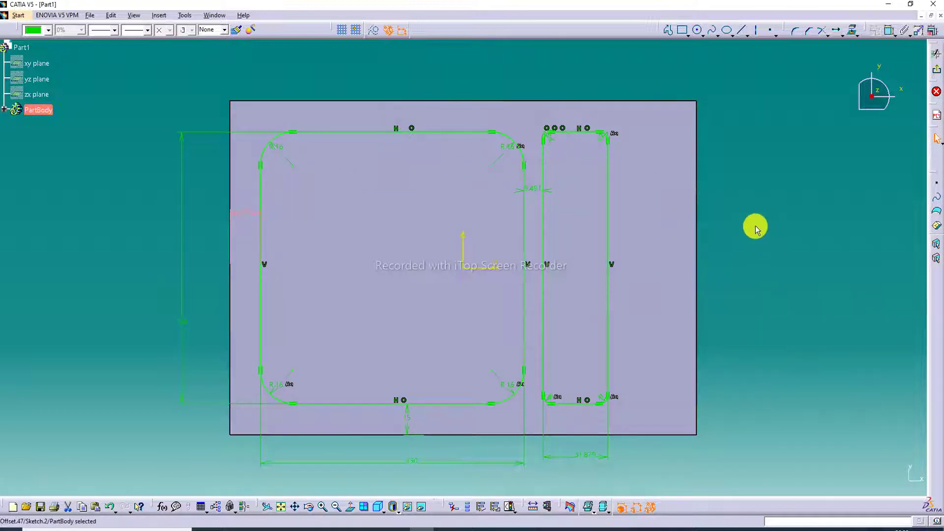
# Set the gap between the rectangles to 15 mm and the narrow rectangle's width to 45 mm, reduced to 38 mm
pyautogui.doubleClick(536, 189)
pyautogui.press('Return')
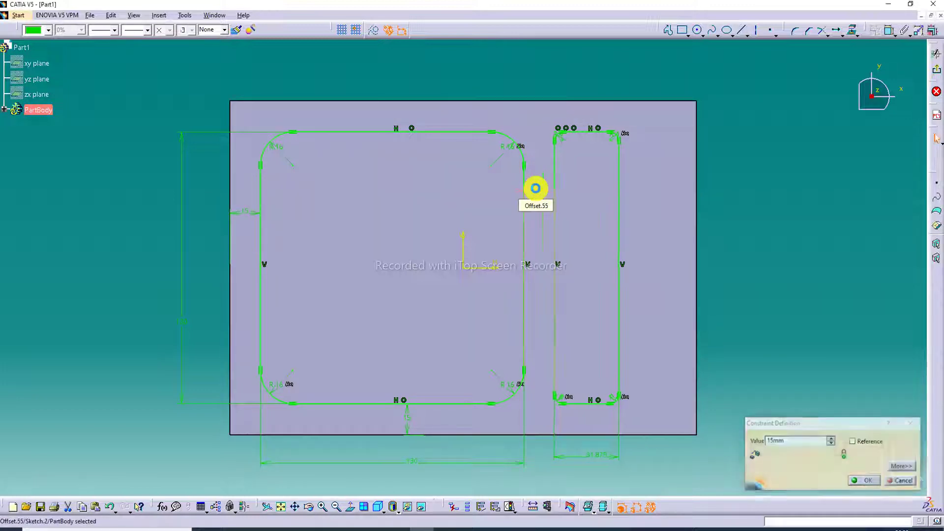
pyautogui.doubleClick(596, 456)
pyautogui.write('45')
pyautogui.press('Return')
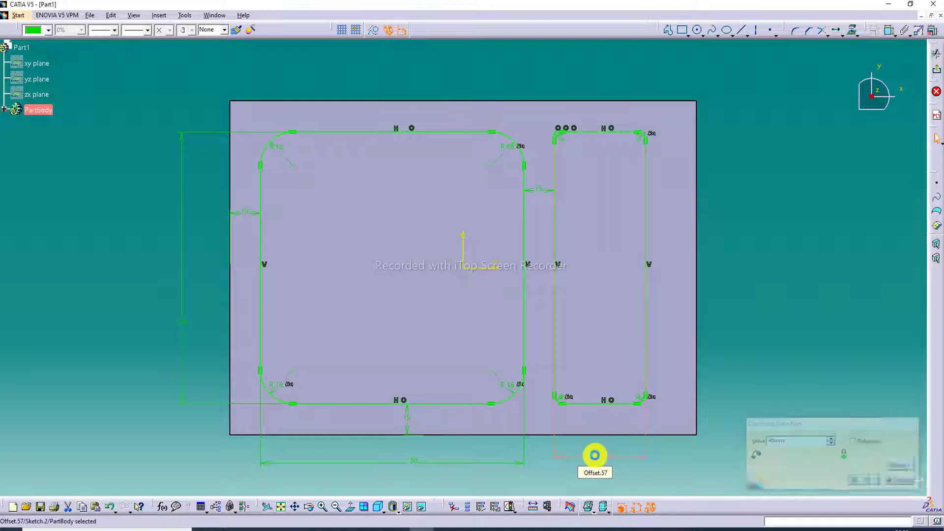
pyautogui.doubleClick(608, 456)
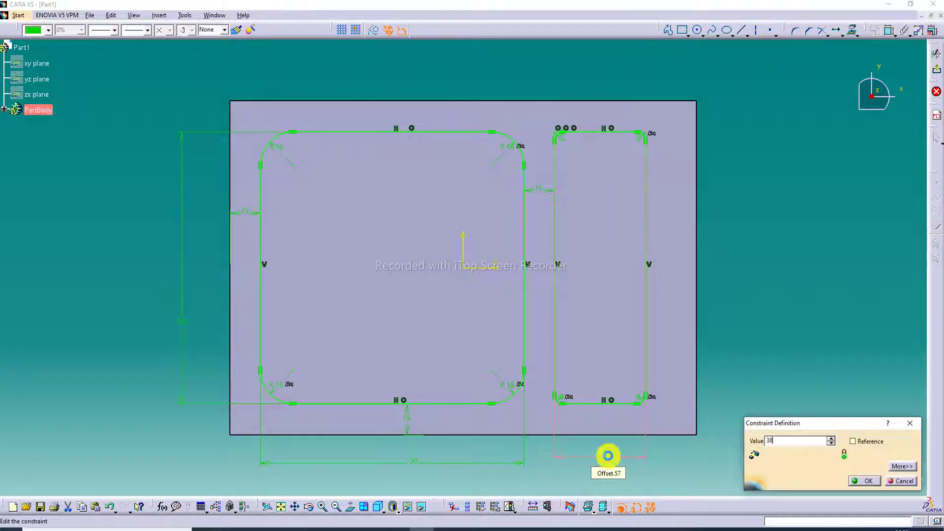
pyautogui.press('Return')
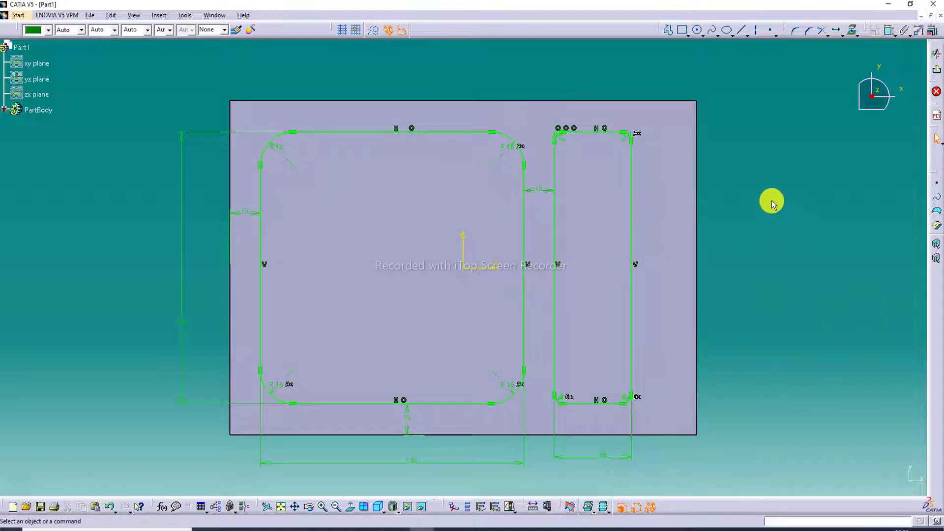
# Exit the sketch and cut both rounded bowl outlines into the block as a pocket 88 mm deep
pyautogui.click(937, 71)
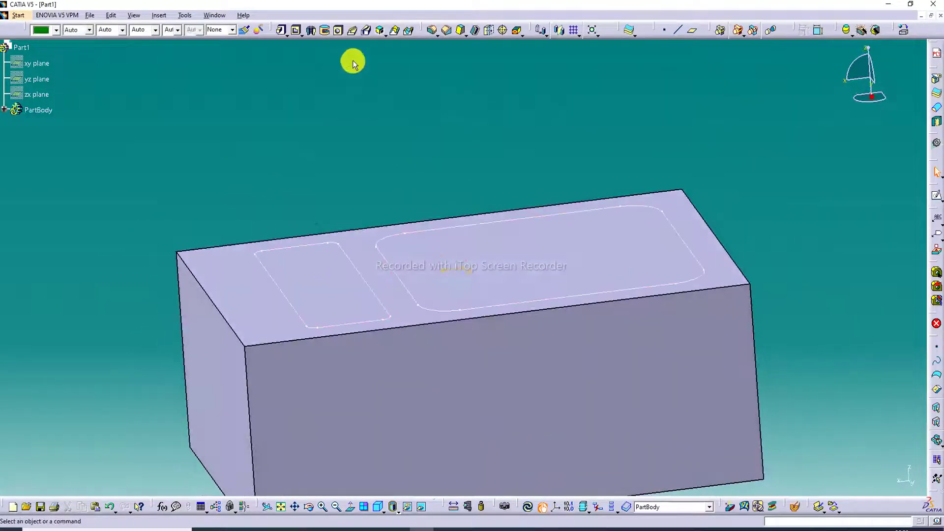
pyautogui.click(297, 30)
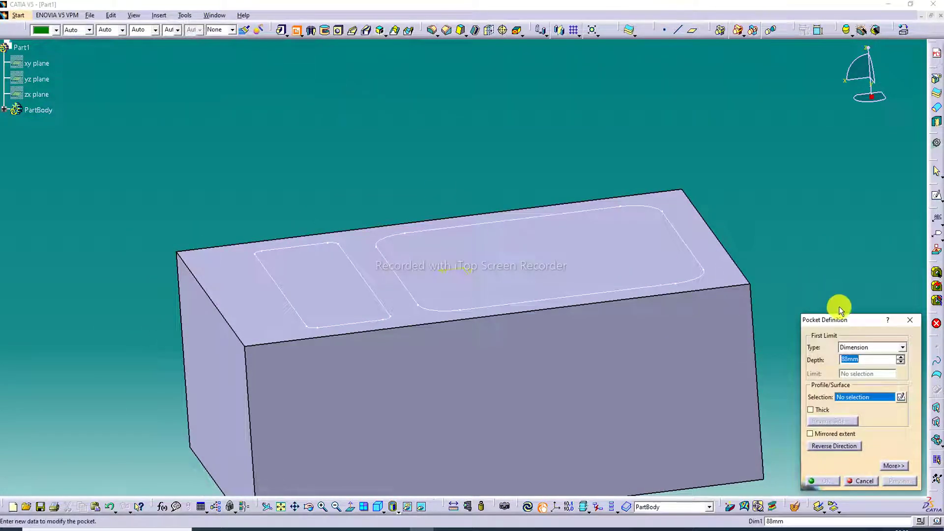
pyautogui.click(681, 281)
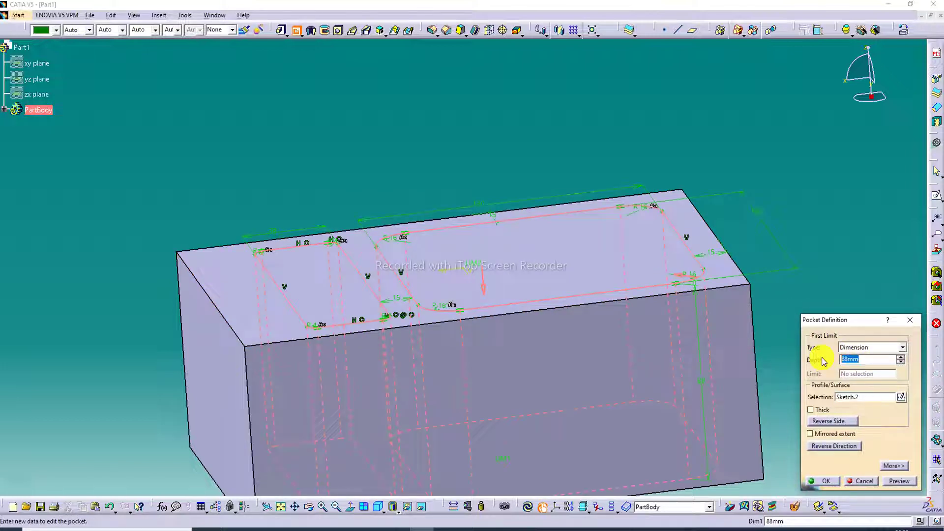
pyautogui.press('Return')
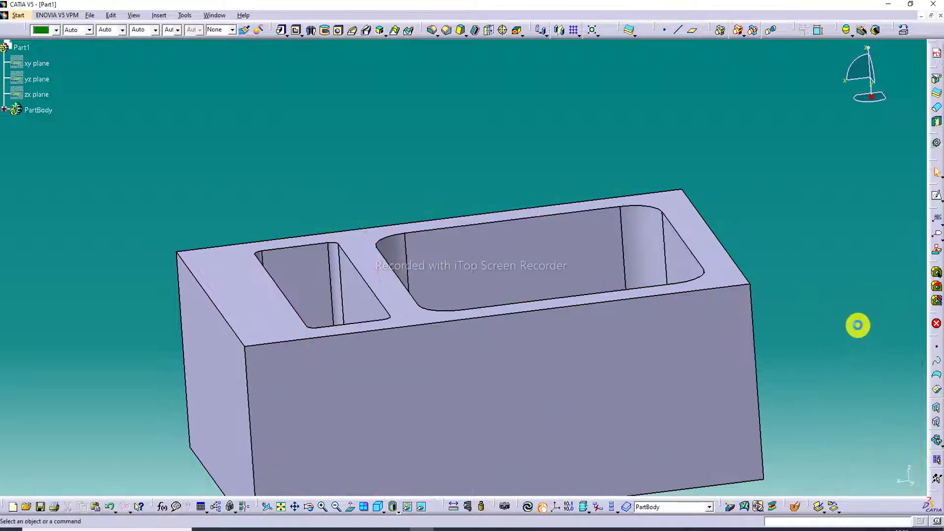
# Start a sketch on the block's top face and draw a rectangle around both bowls, just inside the outer edges
pyautogui.moveTo(583, 145); pyautogui.dragTo(571, 210, button='middle')
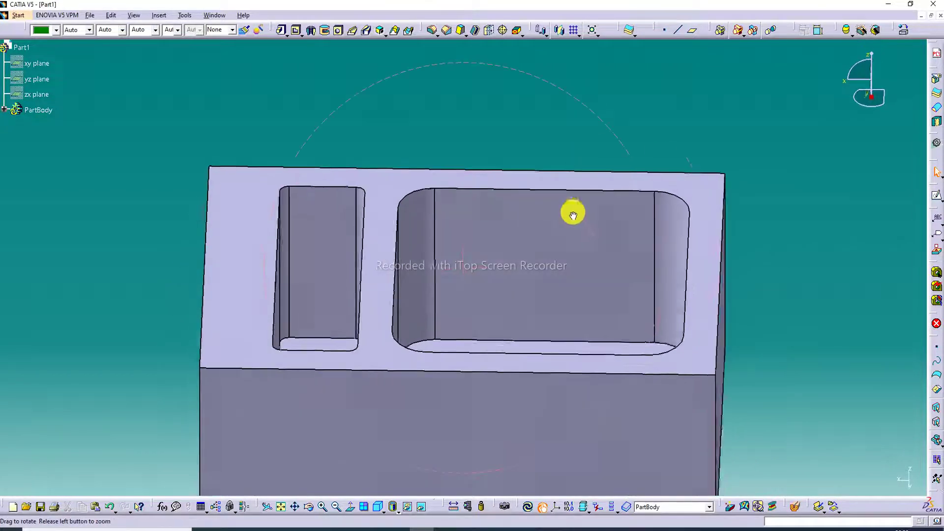
pyautogui.click(253, 201)
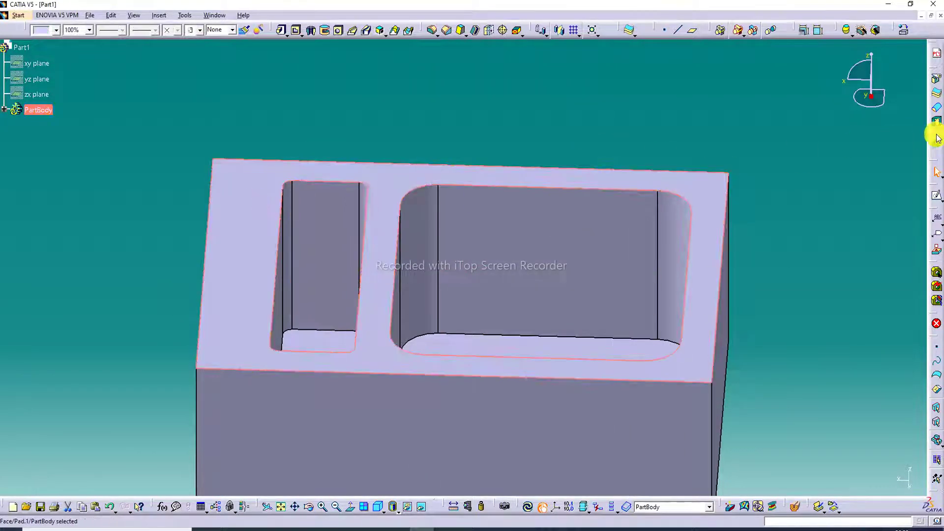
pyautogui.click(936, 194)
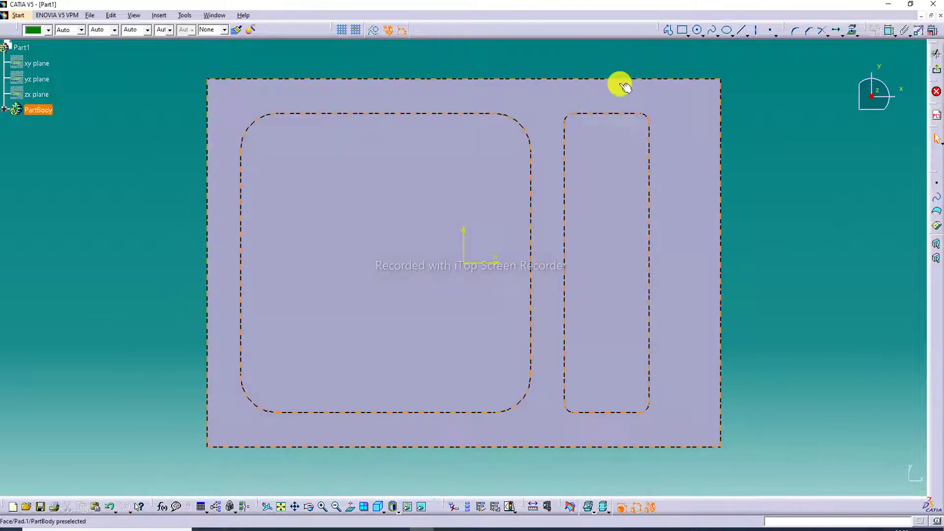
pyautogui.click(669, 29)
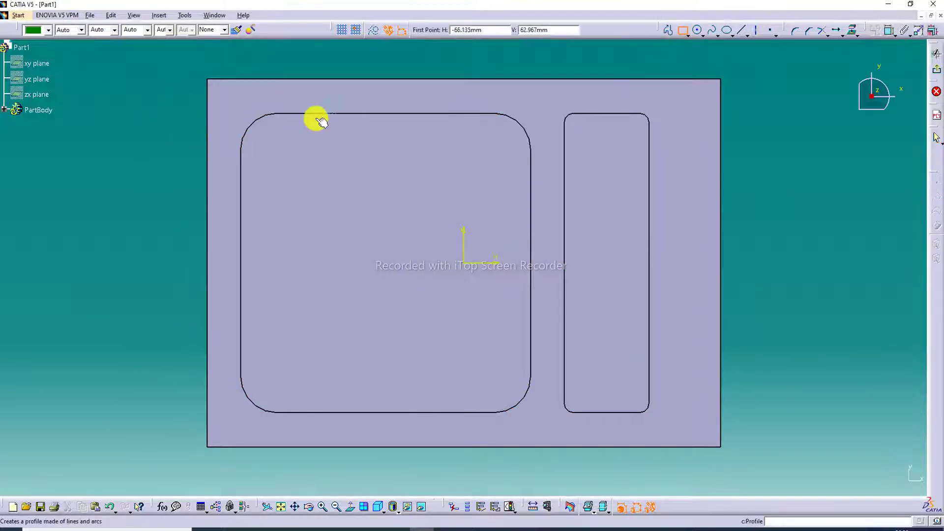
pyautogui.click(224, 96)
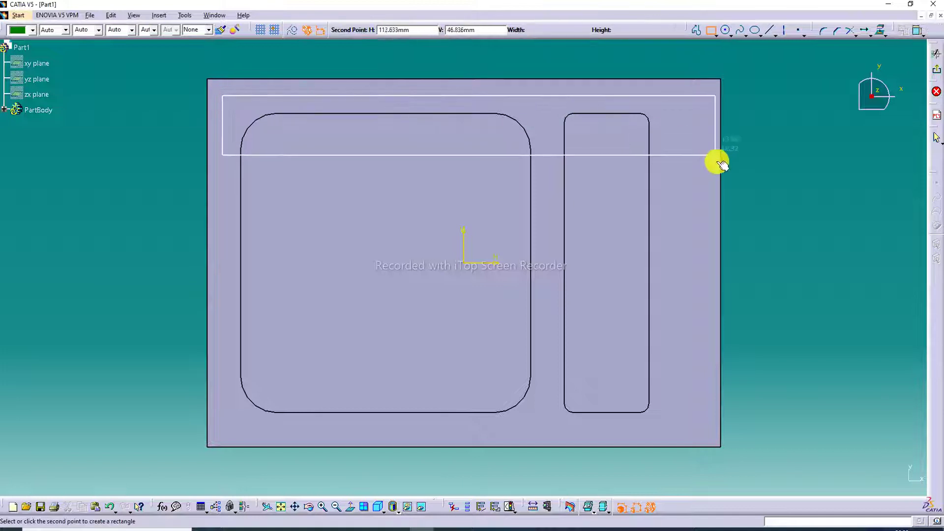
pyautogui.click(701, 434)
pyautogui.click(763, 233)
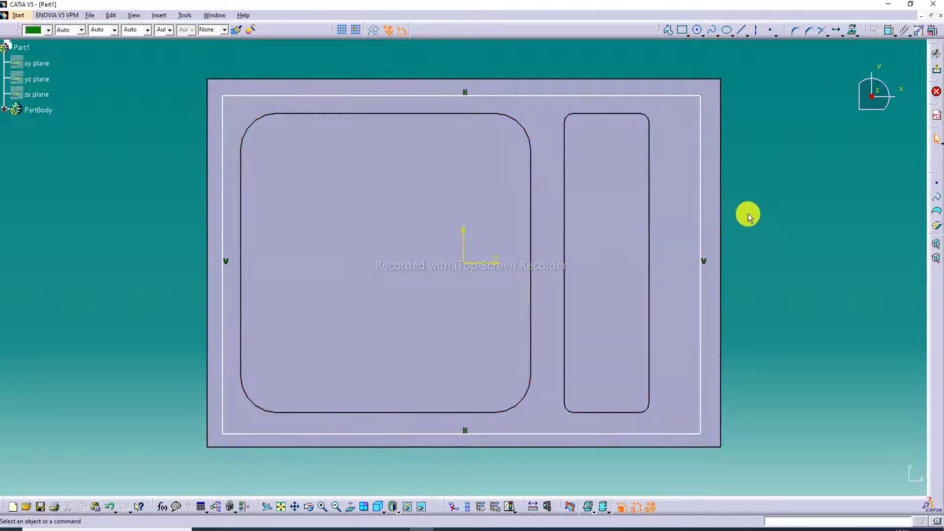
# Widen the sketched rectangle by moving both of its vertical sides slightly outward toward the block's edges
pyautogui.click(699, 216)
pyautogui.moveTo(699, 217); pyautogui.dragTo(706, 218)
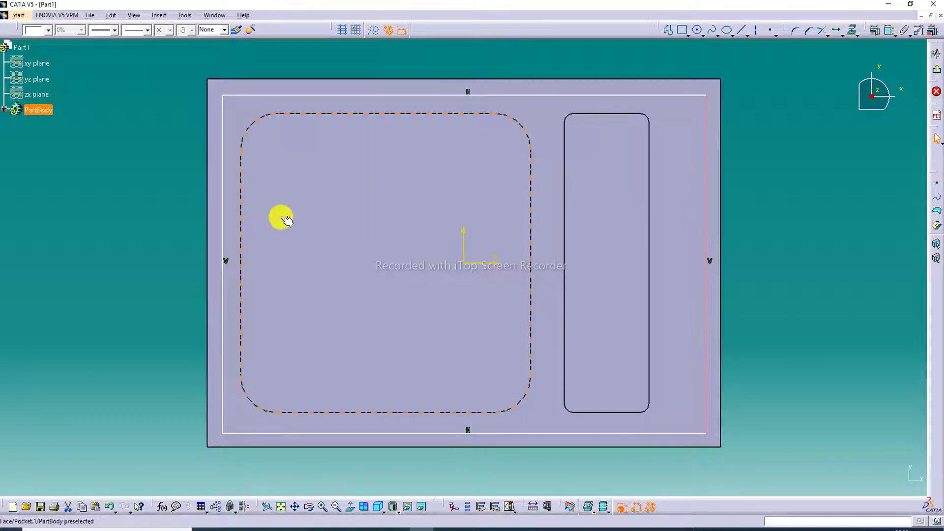
pyautogui.moveTo(222, 237); pyautogui.dragTo(220, 236)
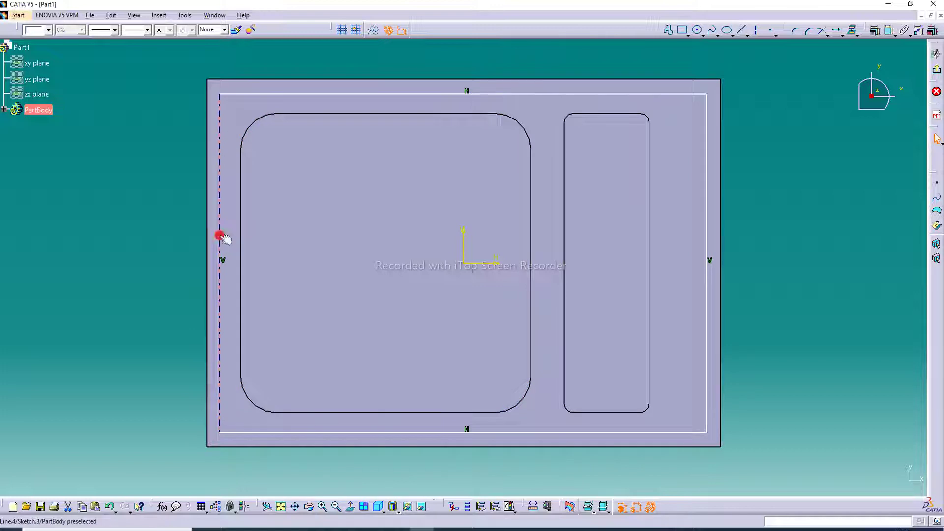
pyautogui.click(884, 179)
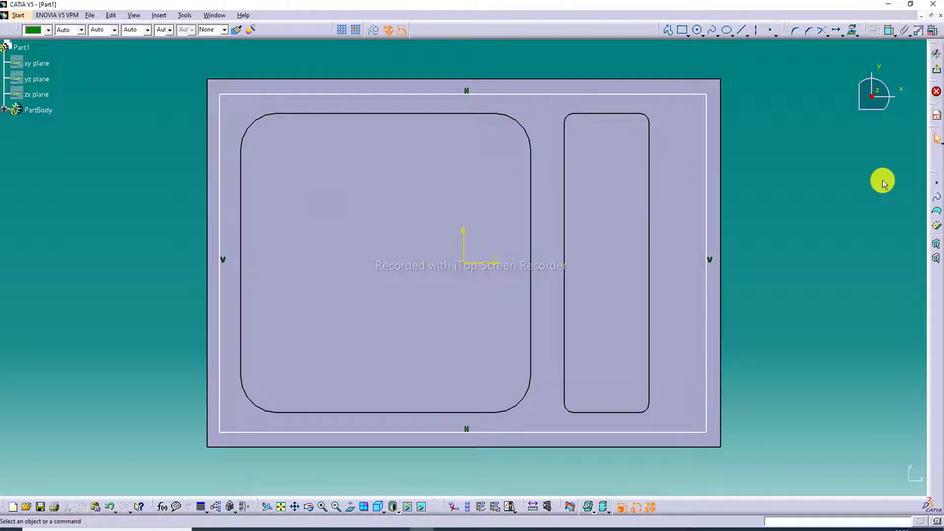
# Exit the sketch, cut the rectangle into the block as a shallow pocket, and set its depth to 7 mm
pyautogui.click(937, 72)
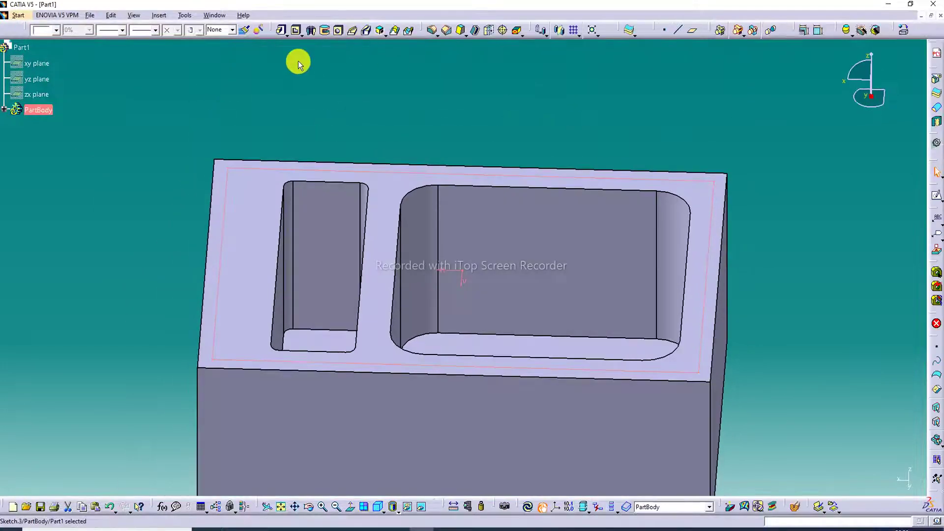
pyautogui.click(297, 32)
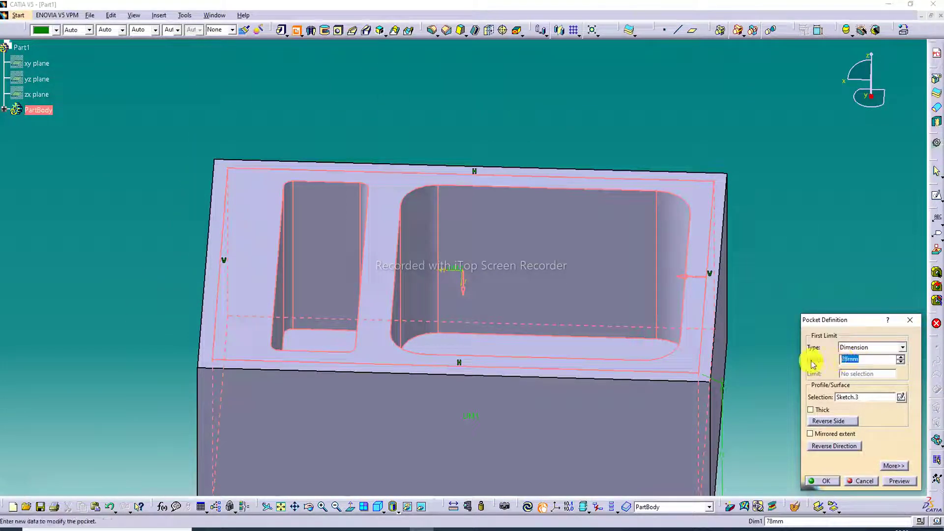
pyautogui.press('Return')
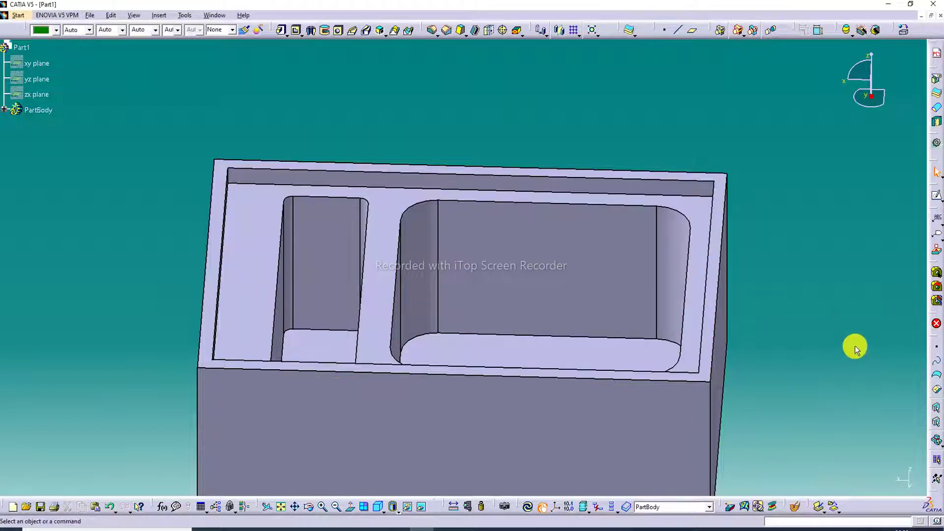
pyautogui.doubleClick(674, 190)
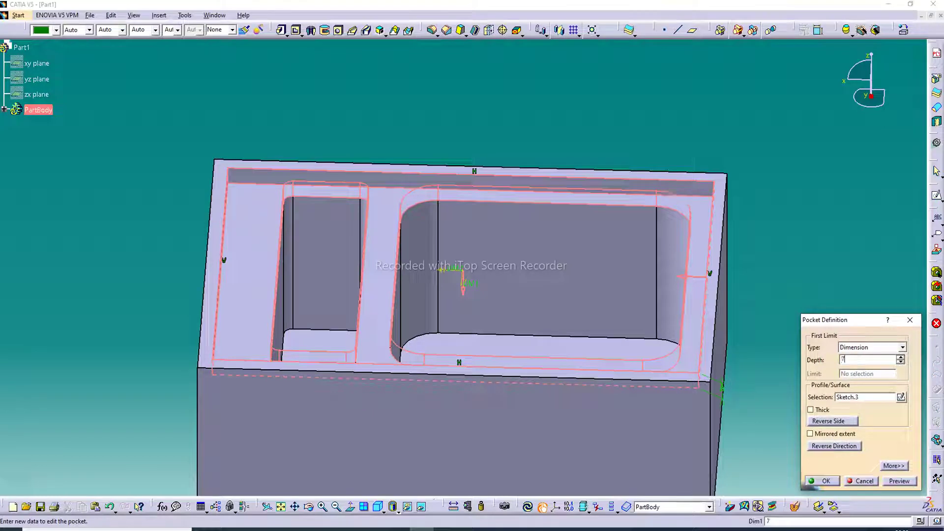
pyautogui.press('Return')
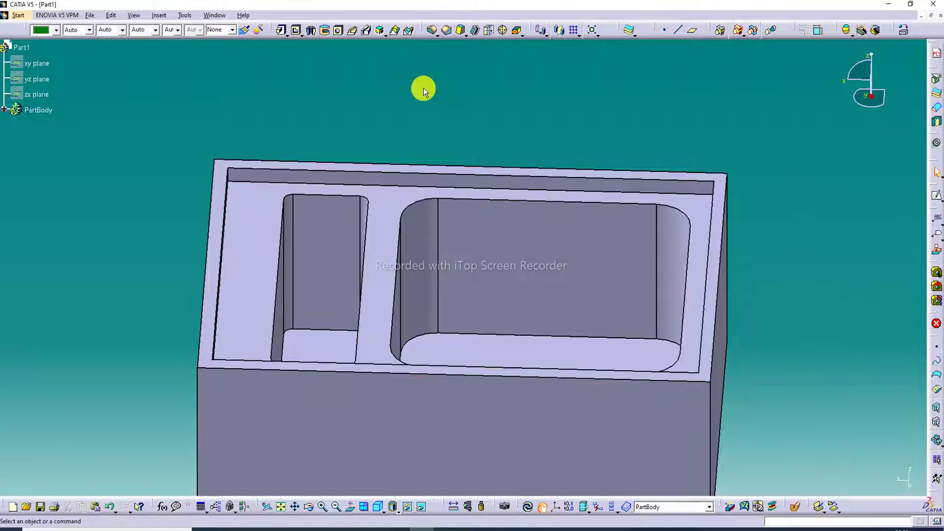
pyautogui.moveTo(449, 127); pyautogui.dragTo(451, 148, button='middle')
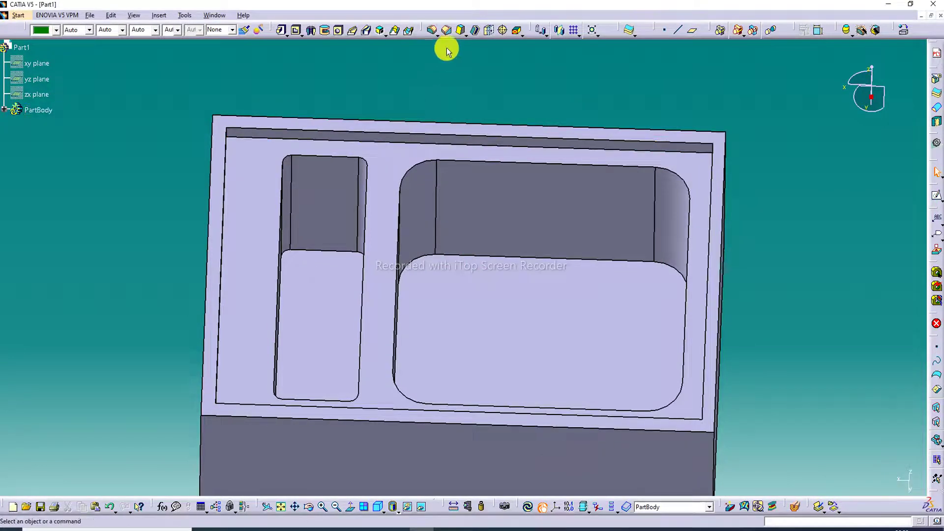
pyautogui.click(434, 32)
pyautogui.click(506, 162)
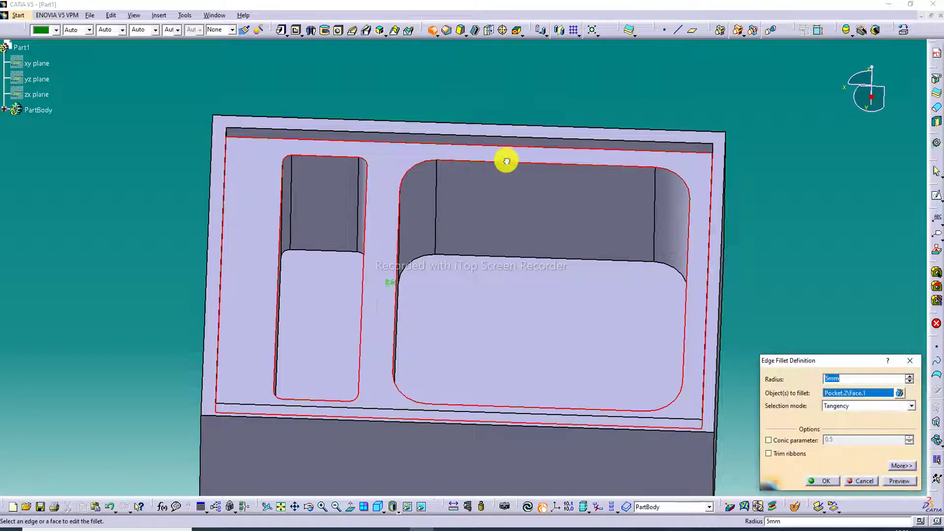
pyautogui.click(911, 360)
# Fillet the upper rim edge of the large bowl with a radius of 6 mm
pyautogui.click(433, 32)
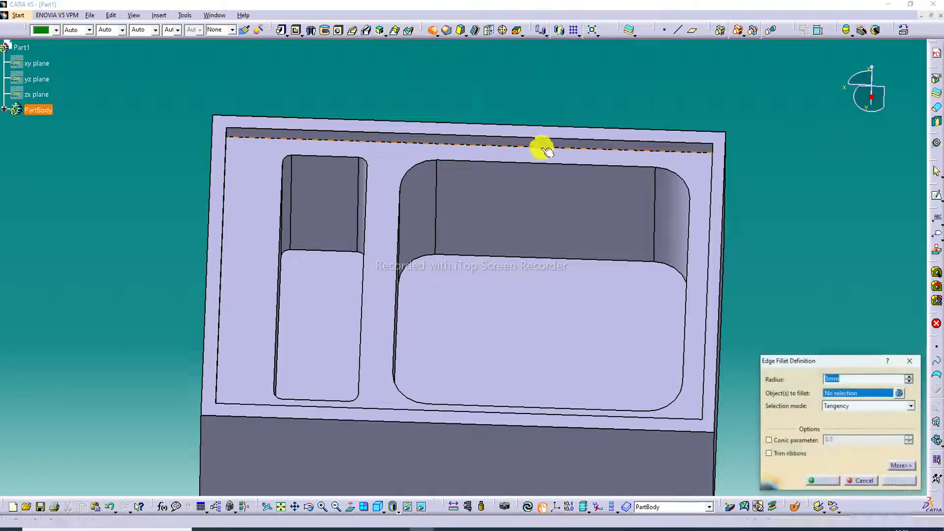
pyautogui.click(541, 165)
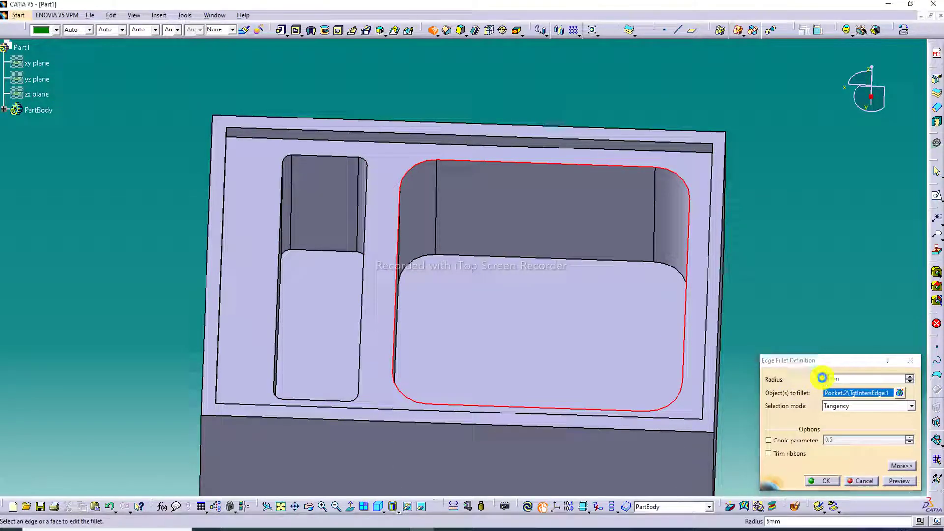
pyautogui.press('Return')
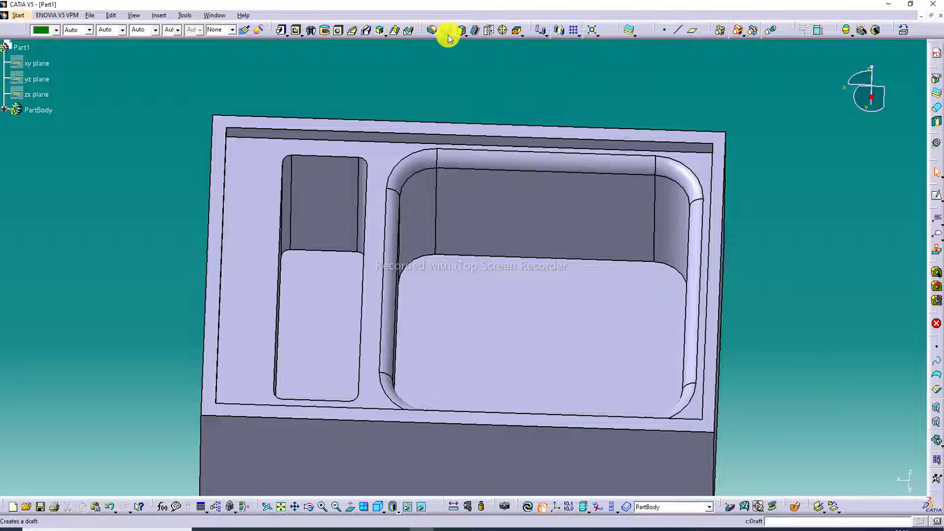
# Fillet the upper rim edge of the narrow bowl with a radius of 3 mm
pyautogui.click(433, 30)
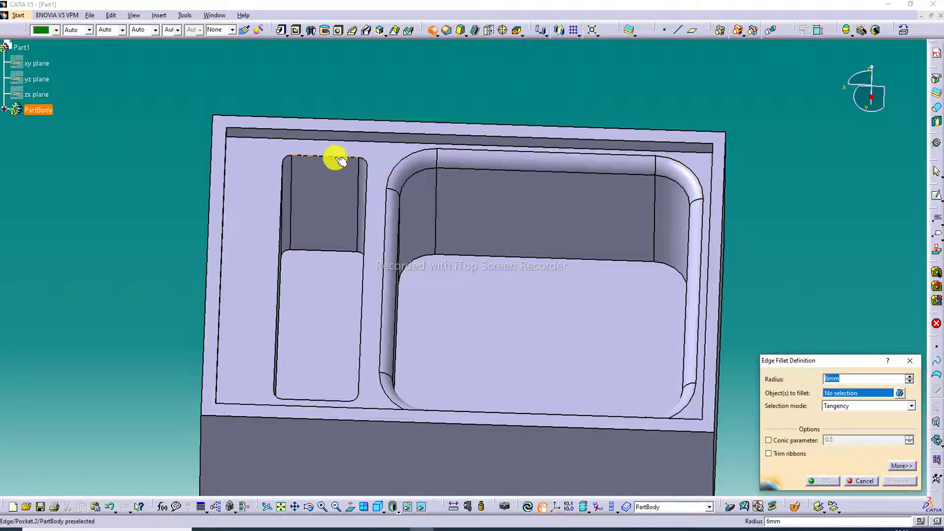
pyautogui.click(341, 161)
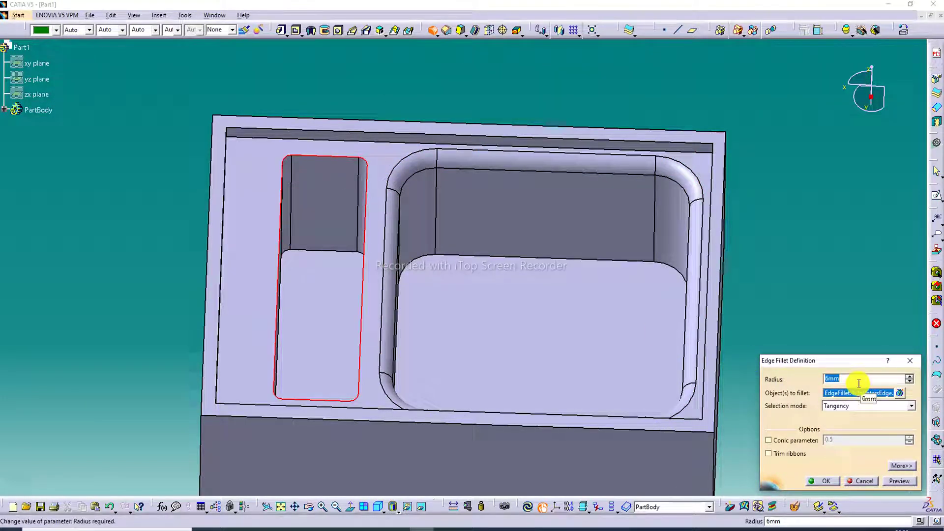
pyautogui.write('3')
pyautogui.press('Return')
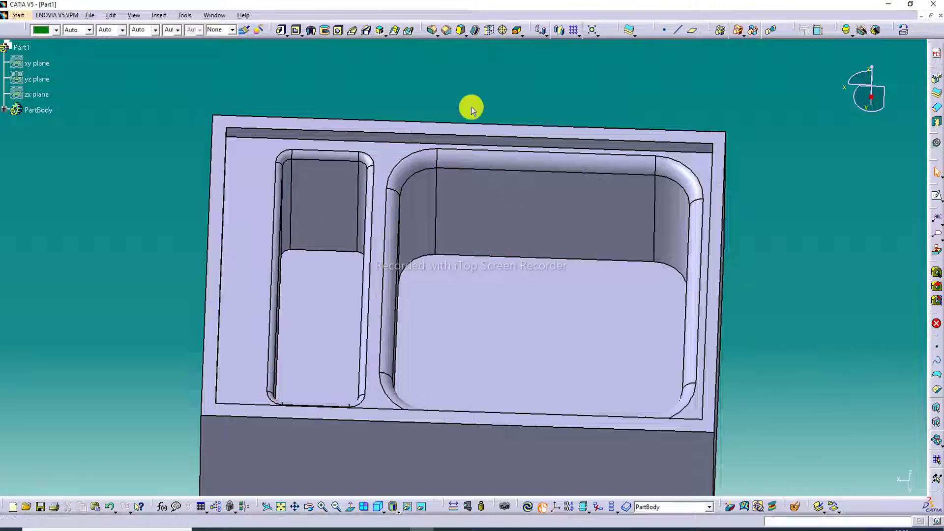
# Fillet the edges around the large bowl's floor with an 18 mm radius and reduce that radius to 15 mm
pyautogui.click(430, 32)
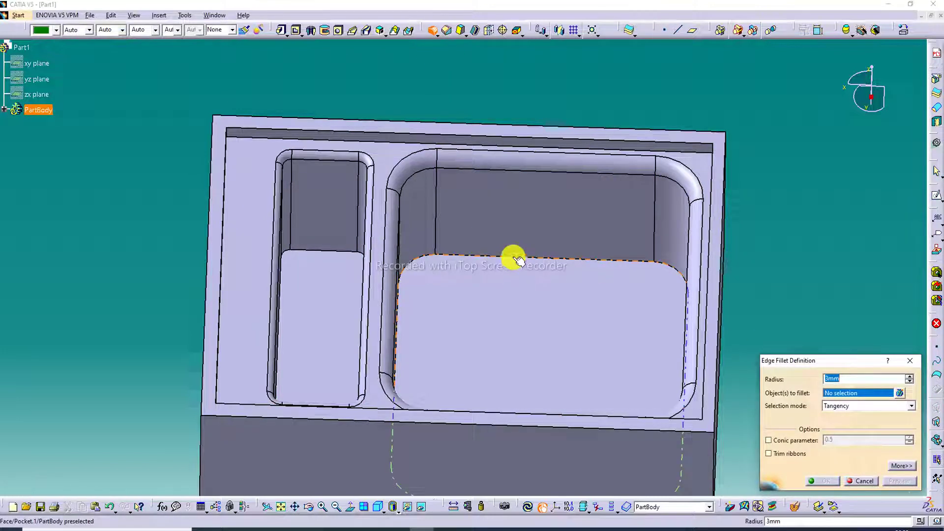
pyautogui.click(518, 261)
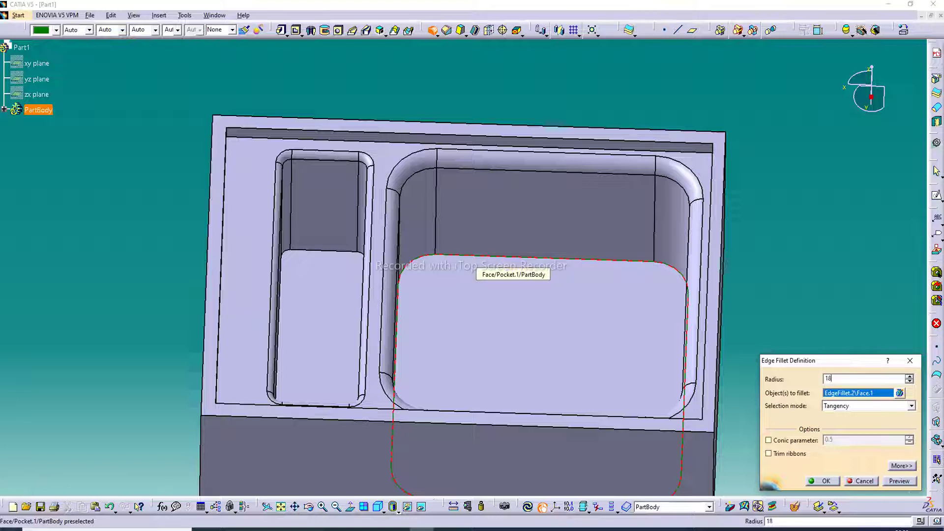
pyautogui.write('18')
pyautogui.press('Return')
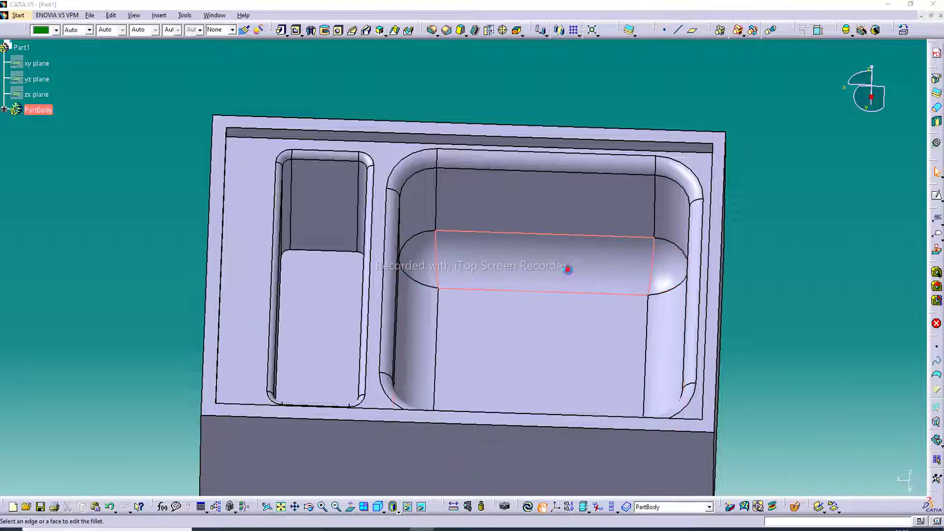
pyautogui.click(568, 269)
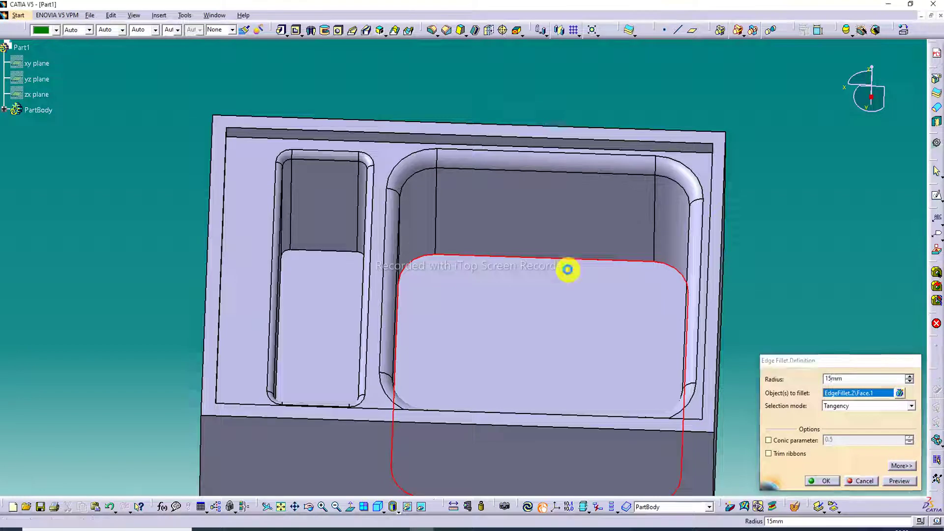
pyautogui.press('Return')
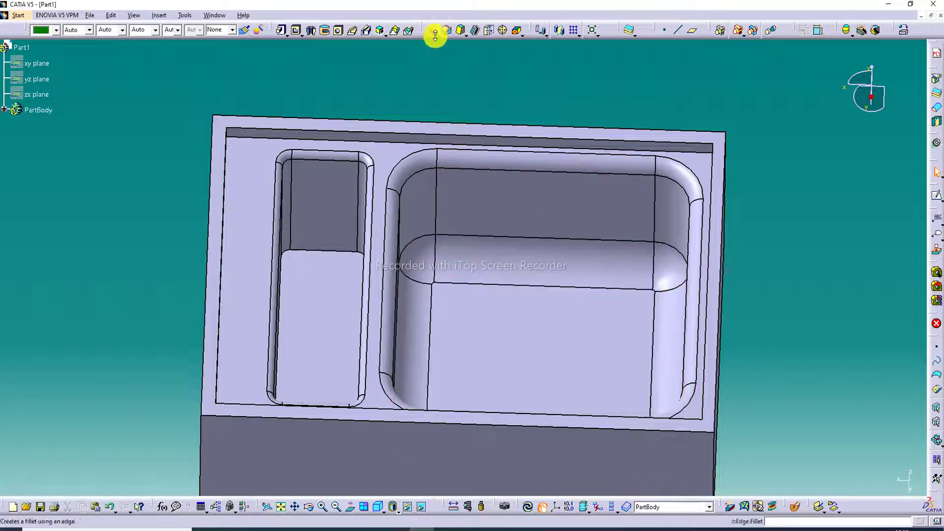
# Fillet the edges around the narrow bowl's floor with a radius of 3 mm
pyautogui.click(432, 30)
pyautogui.click(333, 255)
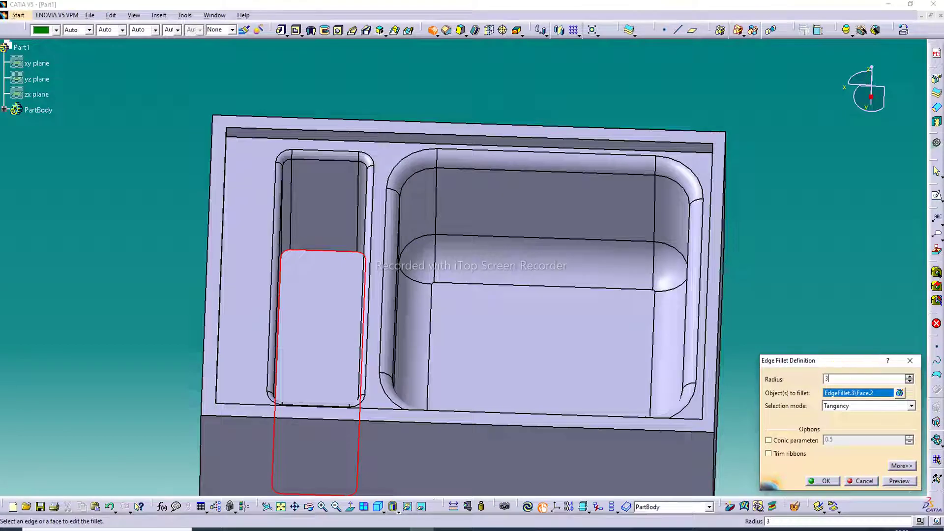
pyautogui.press('Return')
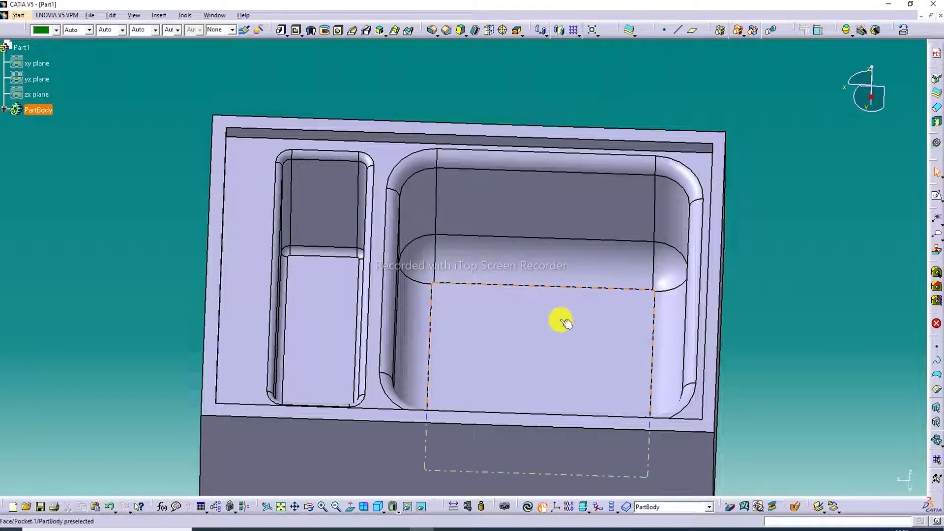
# Start a sketch on the large bowl's floor and draw a circle of about 14.4 mm radius near its middle
pyautogui.click(541, 343)
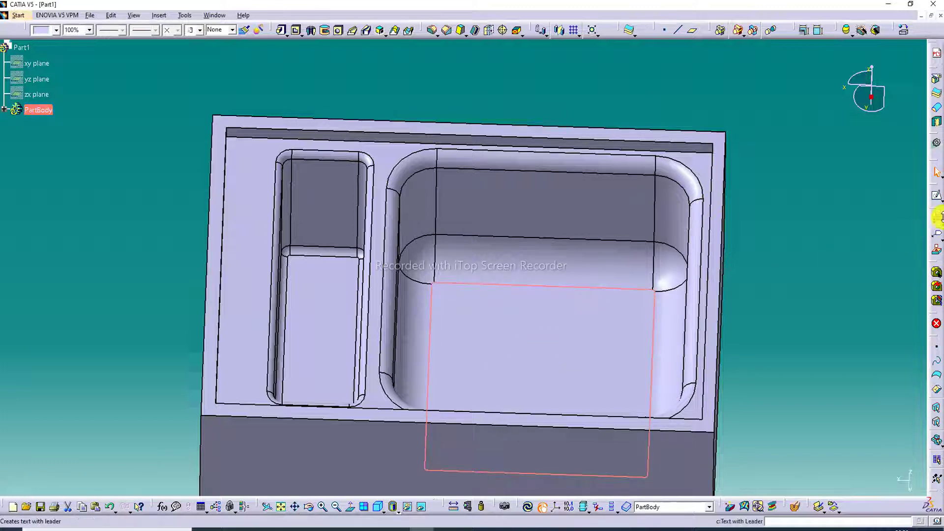
pyautogui.click(936, 196)
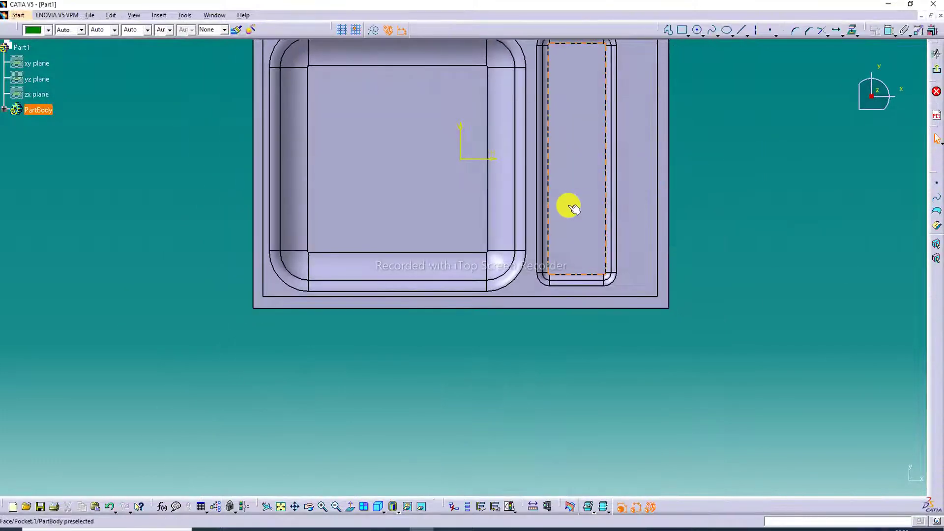
pyautogui.click(698, 30)
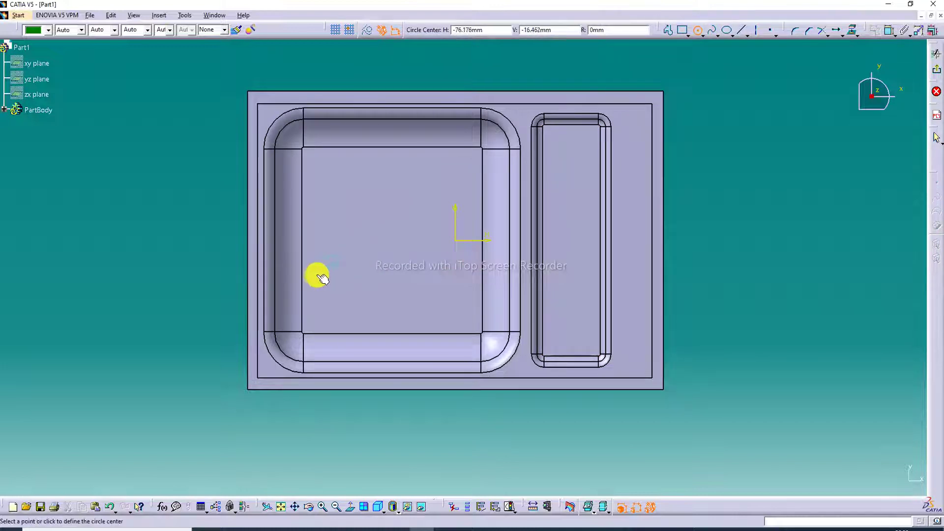
pyautogui.click(392, 237)
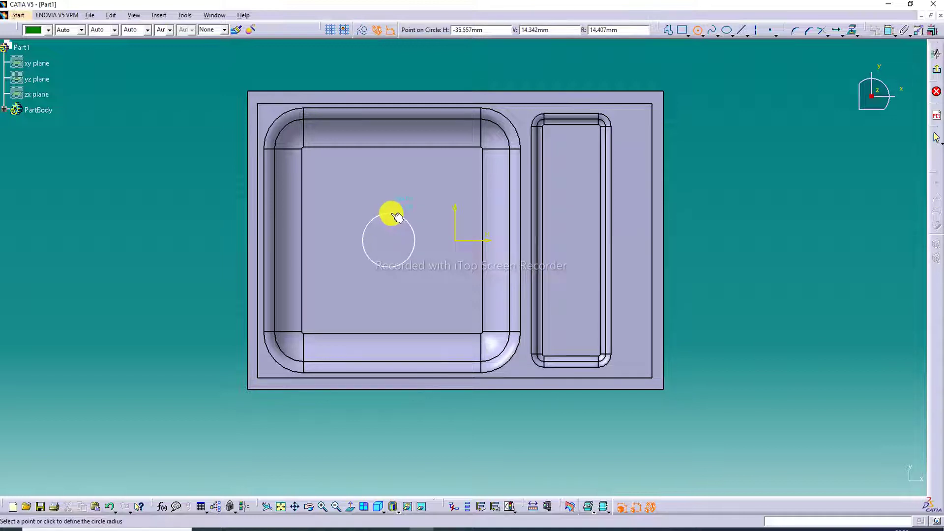
pyautogui.click(397, 216)
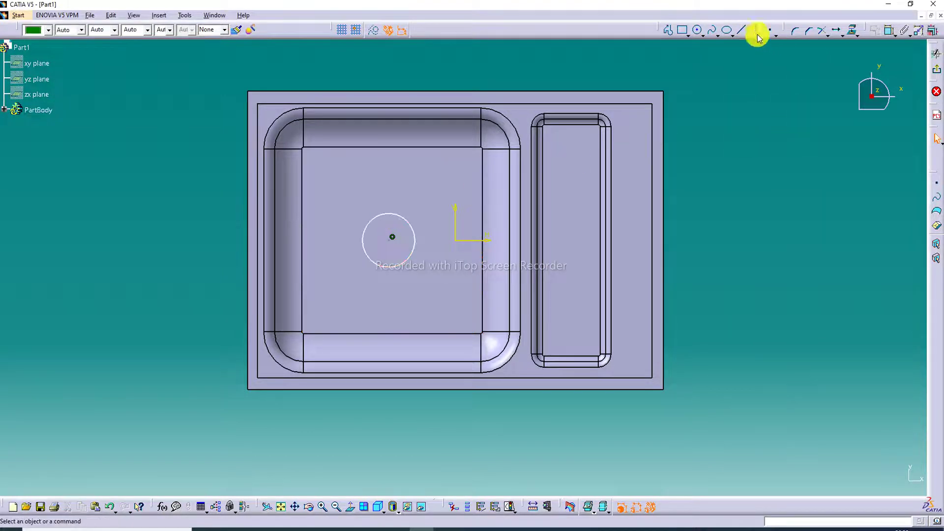
# Draw a small drain circle near the middle of the narrow bowl's floor and finish the sketch
pyautogui.click(702, 34)
pyautogui.click(709, 43)
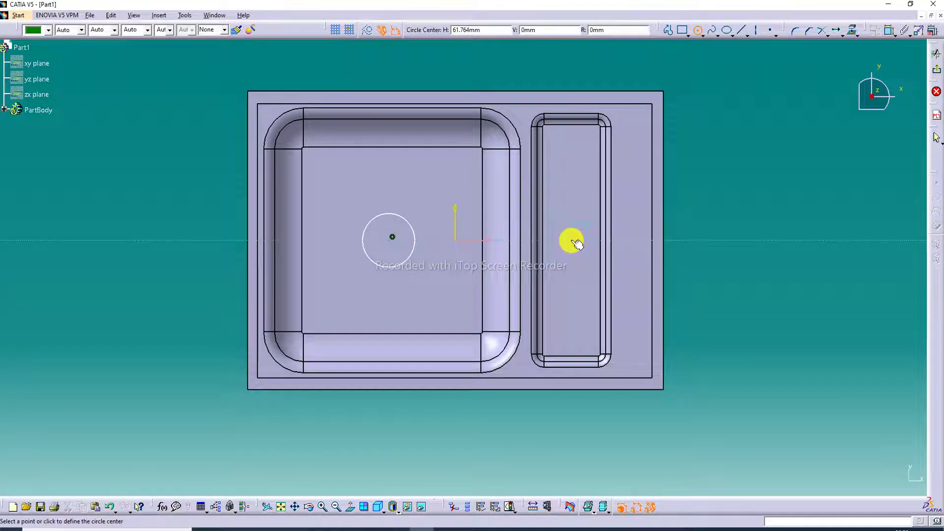
pyautogui.click(570, 240)
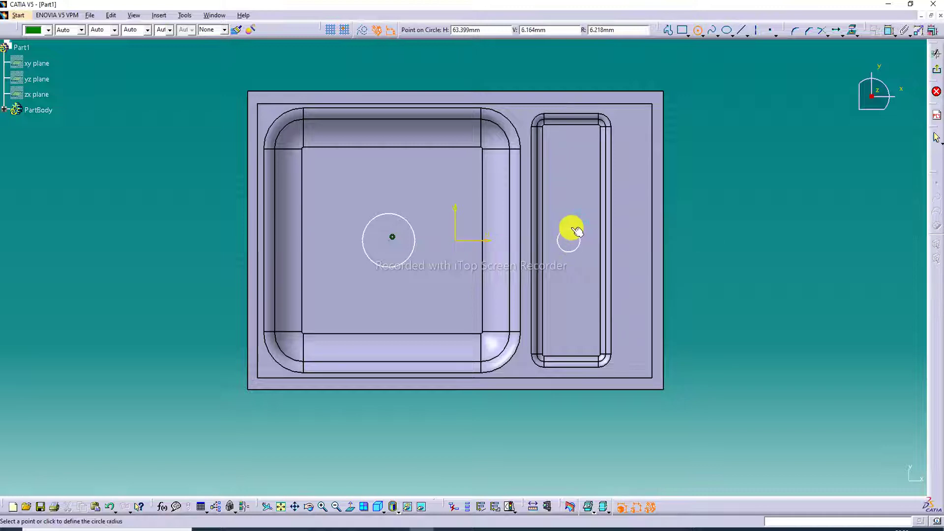
pyautogui.click(576, 231)
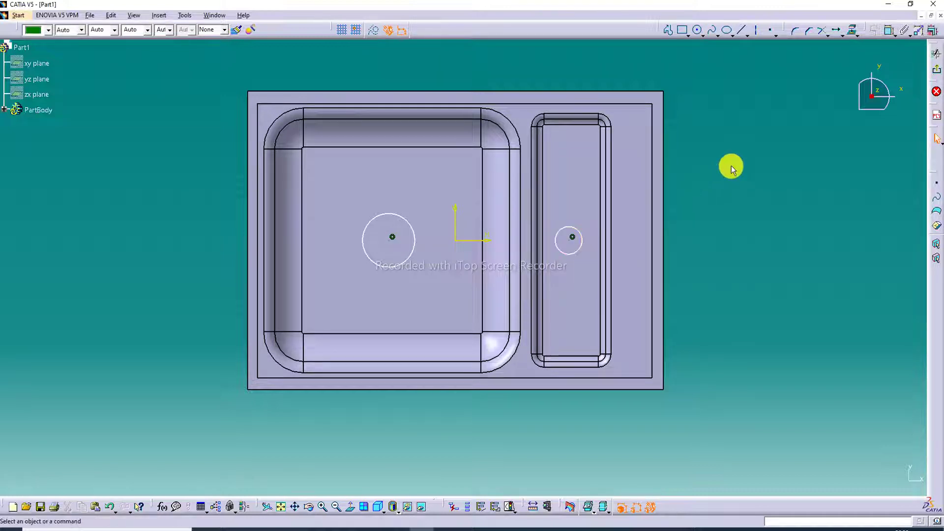
pyautogui.click(937, 73)
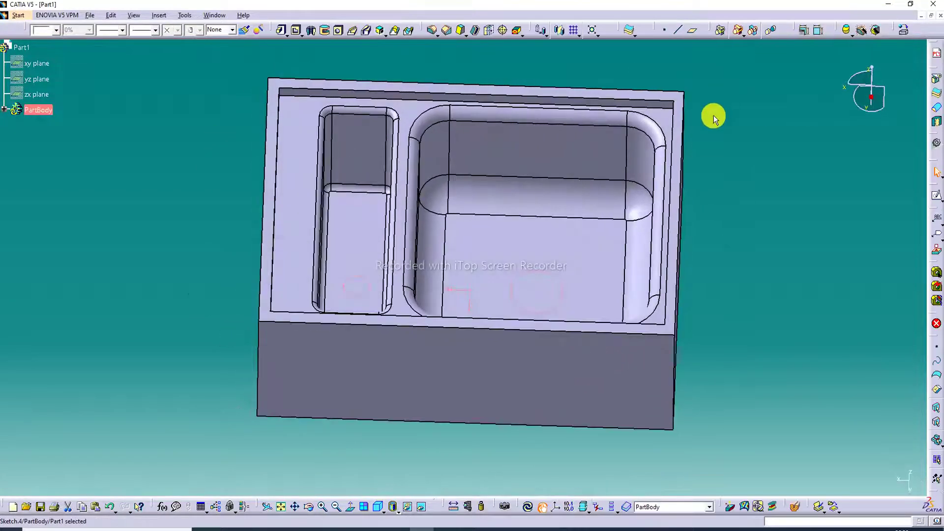
# Pocket the two drain circles through the bowl floors with the limit Up to last and the direction reversed
pyautogui.click(298, 33)
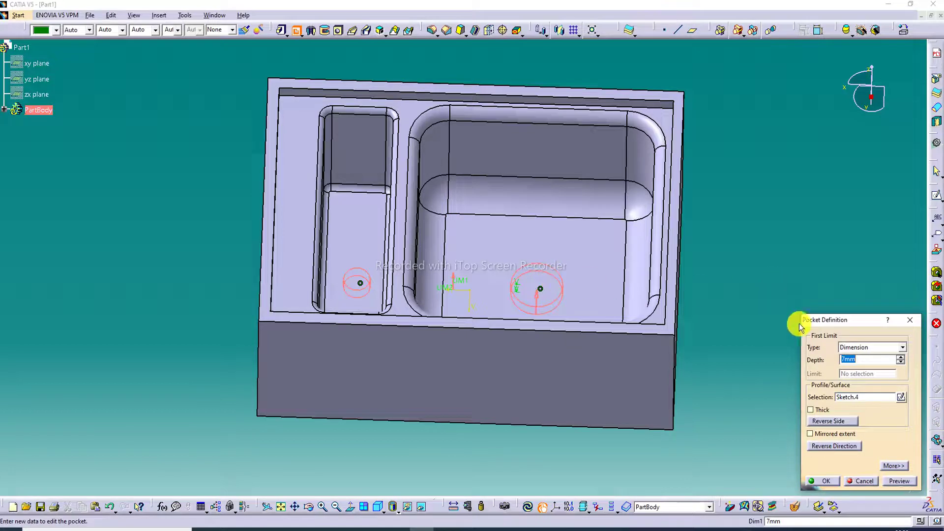
pyautogui.click(868, 348)
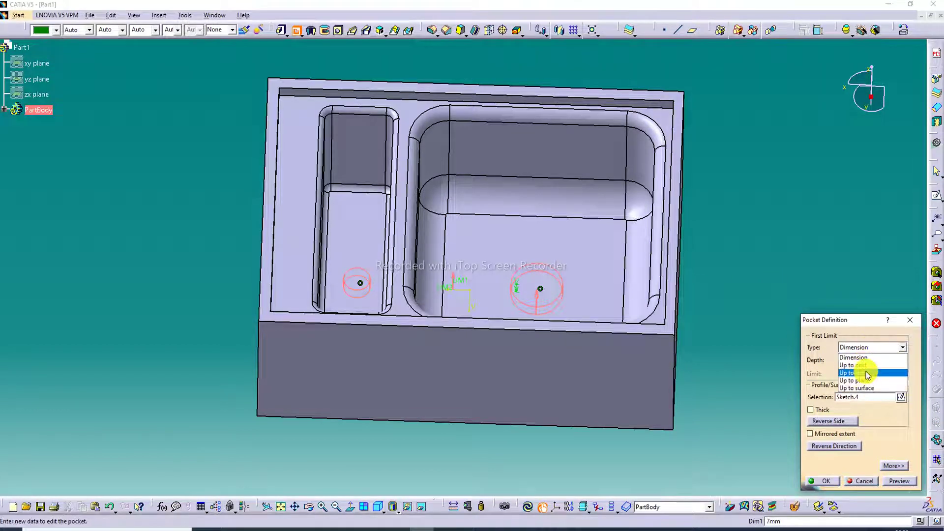
pyautogui.click(867, 373)
pyautogui.click(850, 446)
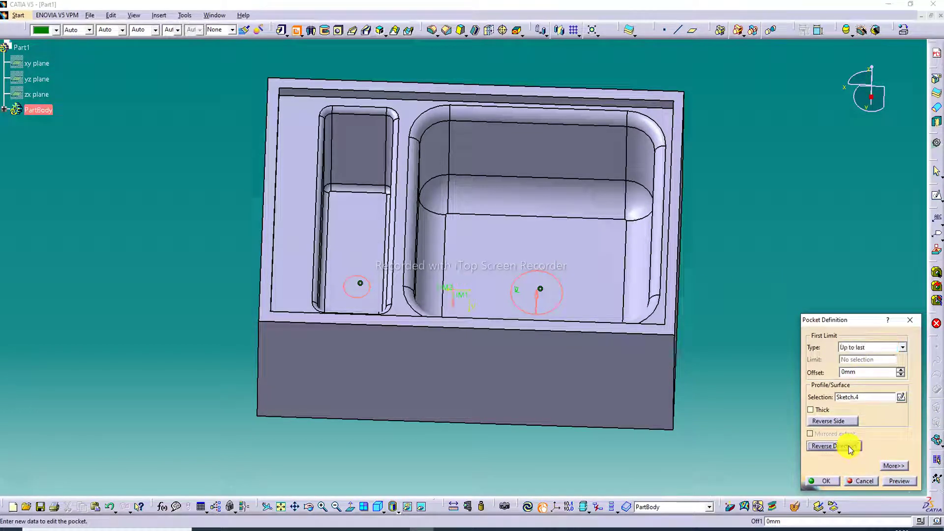
pyautogui.click(899, 481)
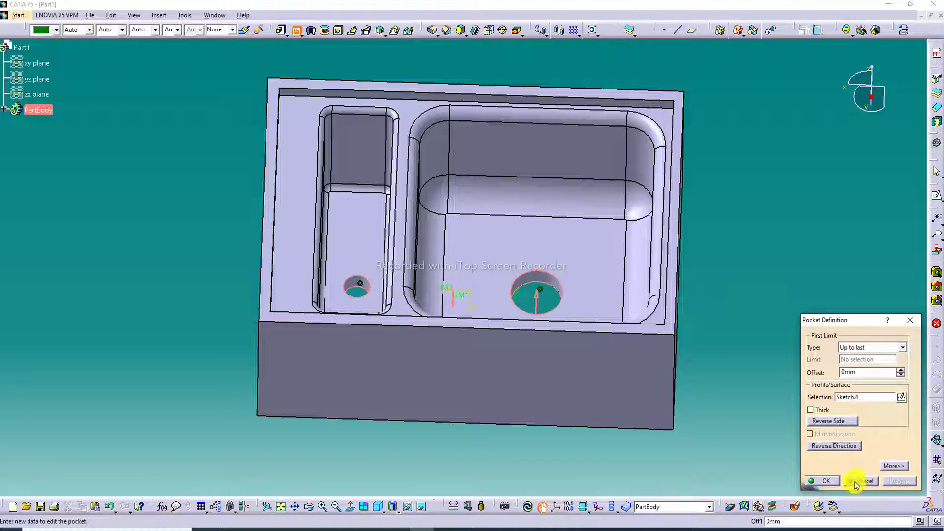
pyautogui.click(822, 480)
pyautogui.click(800, 277)
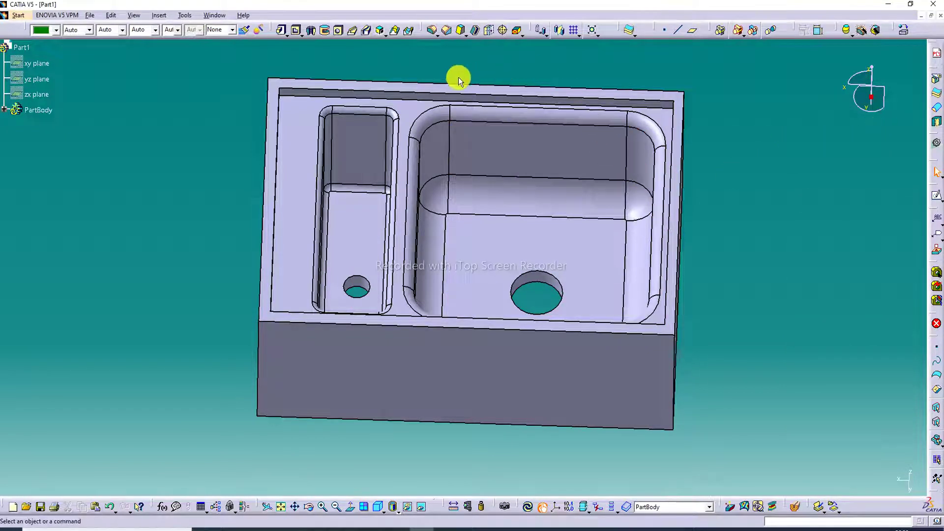
# Shell the block with 1 mm inside thickness, removing its four outer side faces and the underside
pyautogui.moveTo(458, 77)
pyautogui.mouseDown(button='middle')
pyautogui.moveTo(445, 197)
pyautogui.moveTo(445, 64)
pyautogui.mouseUp(button='middle')
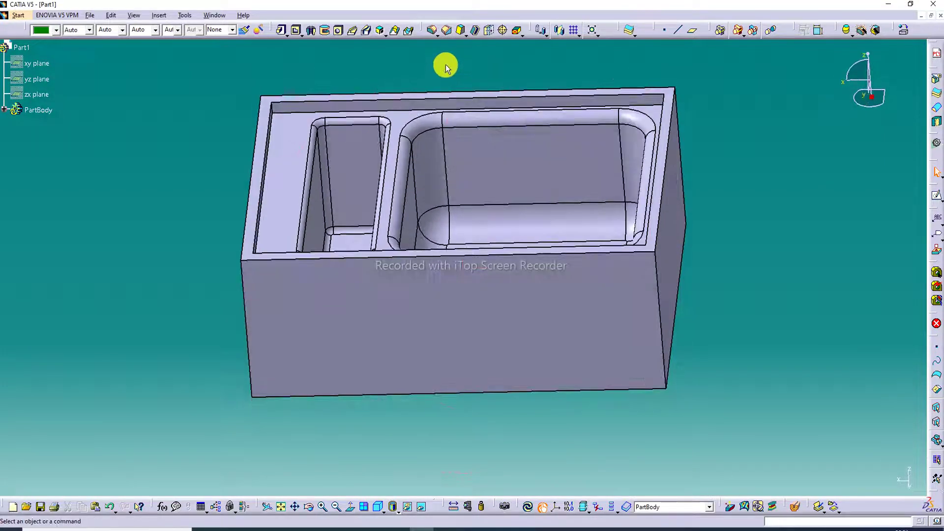
pyautogui.click(475, 30)
pyautogui.click(553, 287)
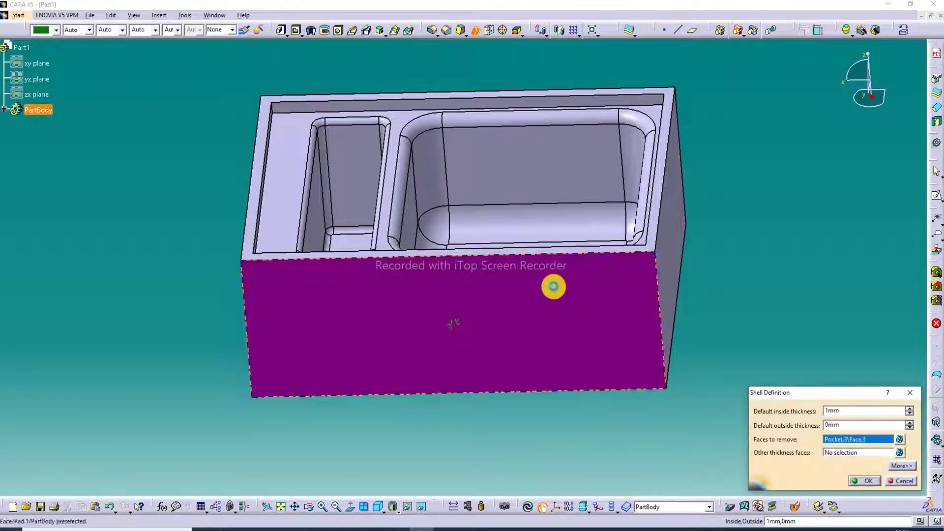
pyautogui.click(674, 232)
pyautogui.moveTo(733, 134); pyautogui.dragTo(400, 186, button='middle')
pyautogui.click(400, 185)
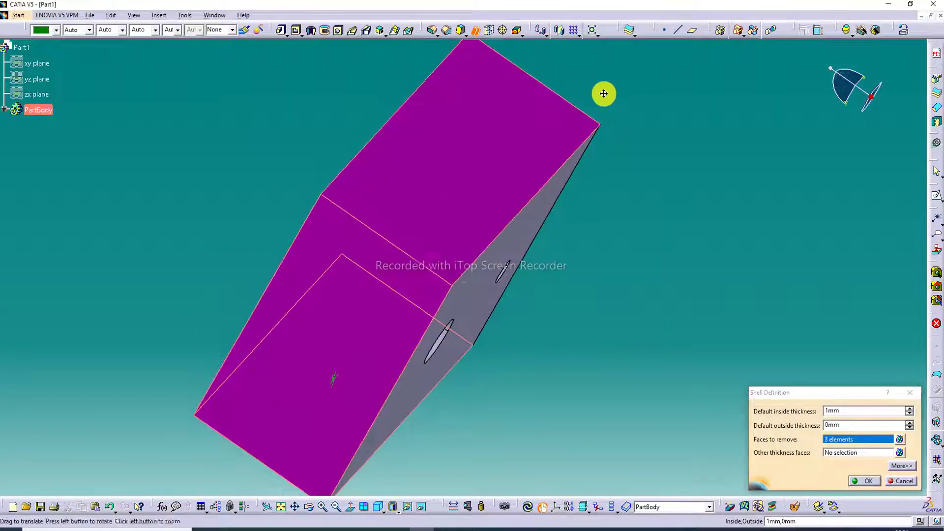
pyautogui.moveTo(604, 93); pyautogui.dragTo(354, 239, button='middle')
pyautogui.click(516, 91)
pyautogui.click(508, 154)
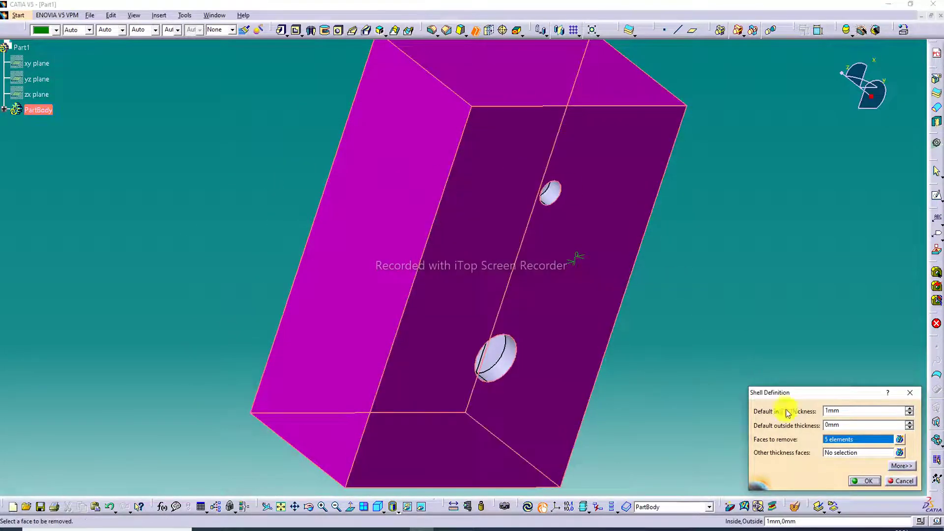
pyautogui.click(866, 473)
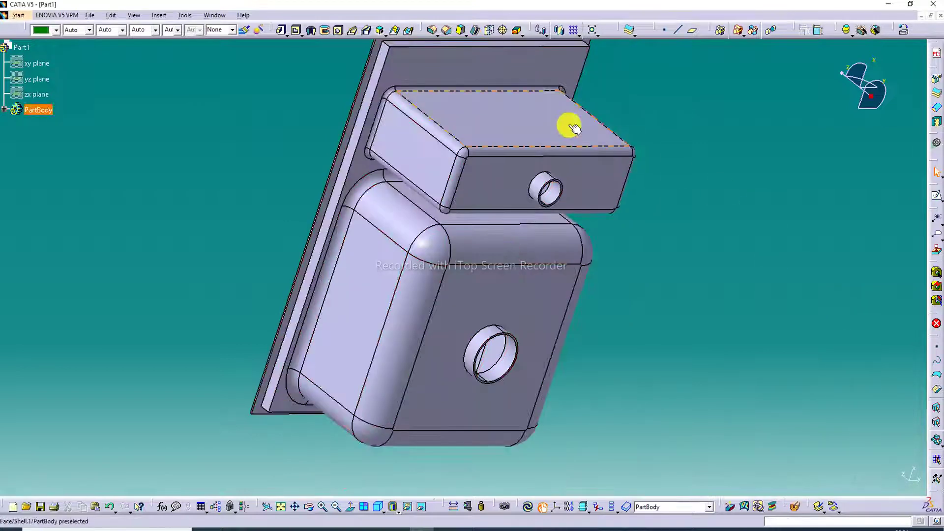
# Start a sketch on the recessed top face and draw a circle of about 4.1 mm radius in the far corner beside the narrow bowl
pyautogui.moveTo(551, 109); pyautogui.dragTo(628, 364, button='middle')
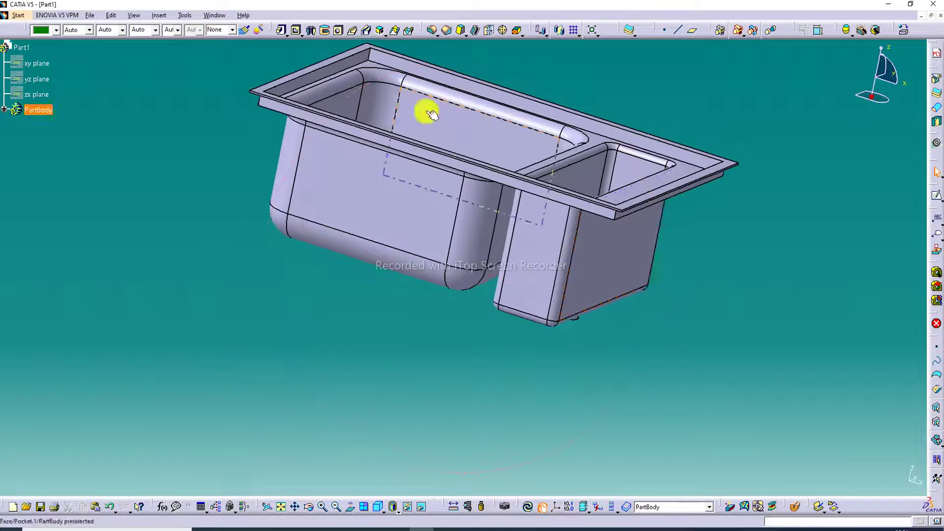
pyautogui.moveTo(426, 111); pyautogui.dragTo(391, 220, button='middle')
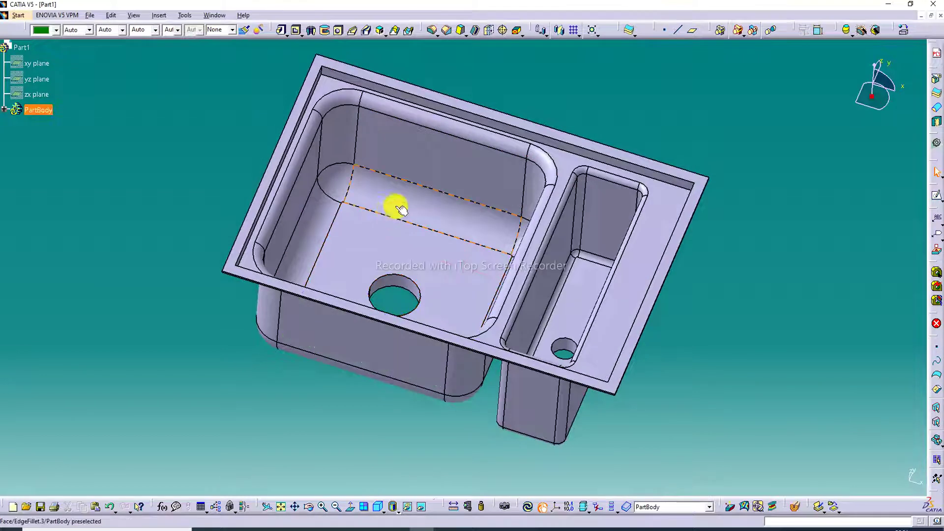
pyautogui.click(675, 217)
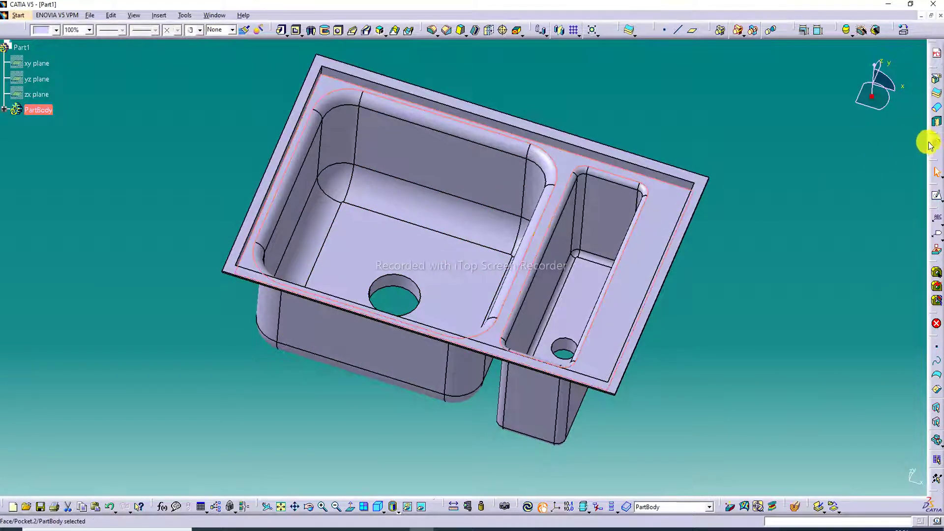
pyautogui.click(935, 195)
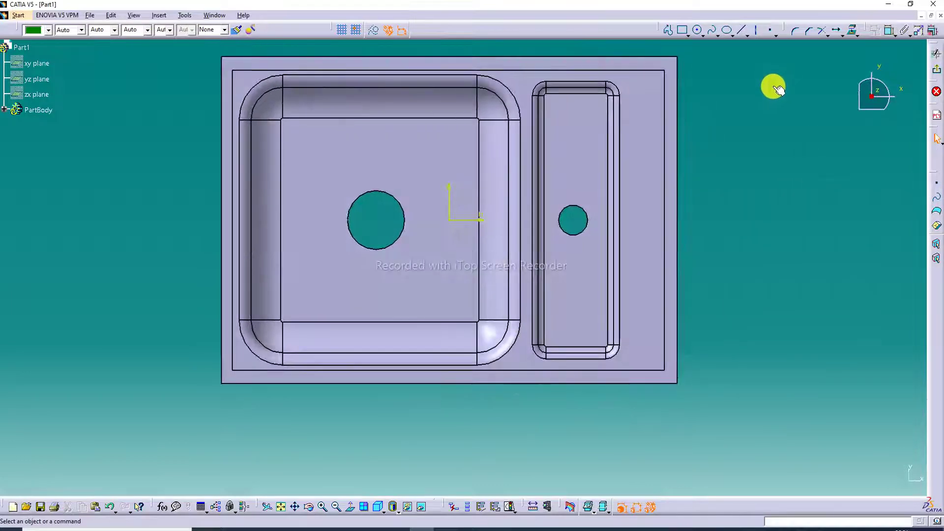
pyautogui.click(697, 31)
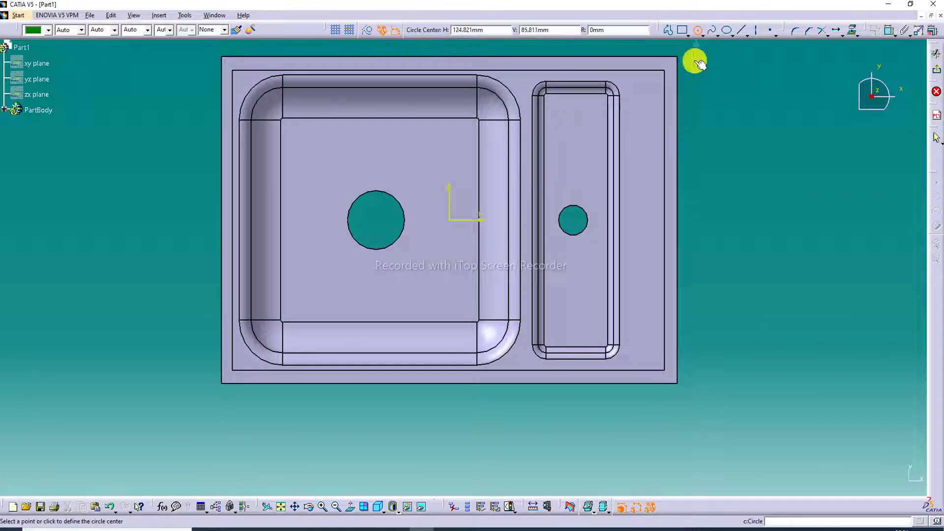
pyautogui.click(650, 84)
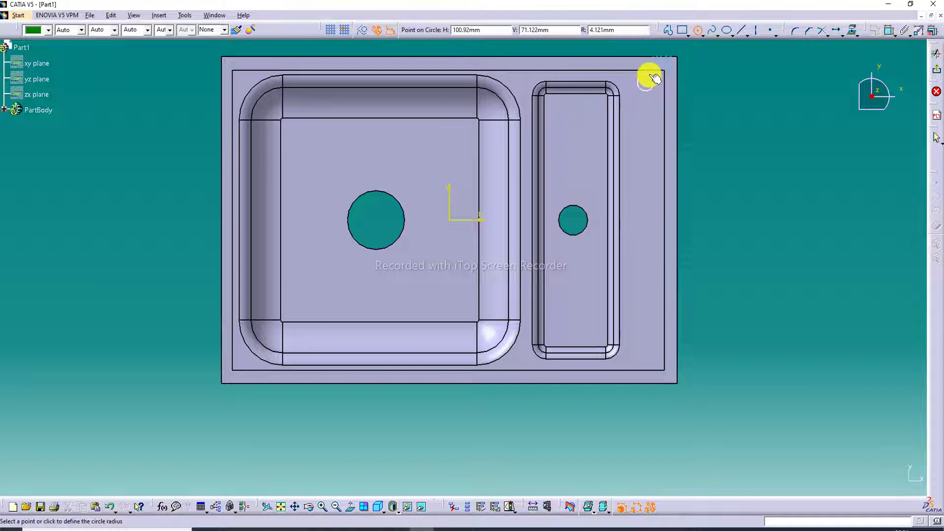
pyautogui.click(655, 78)
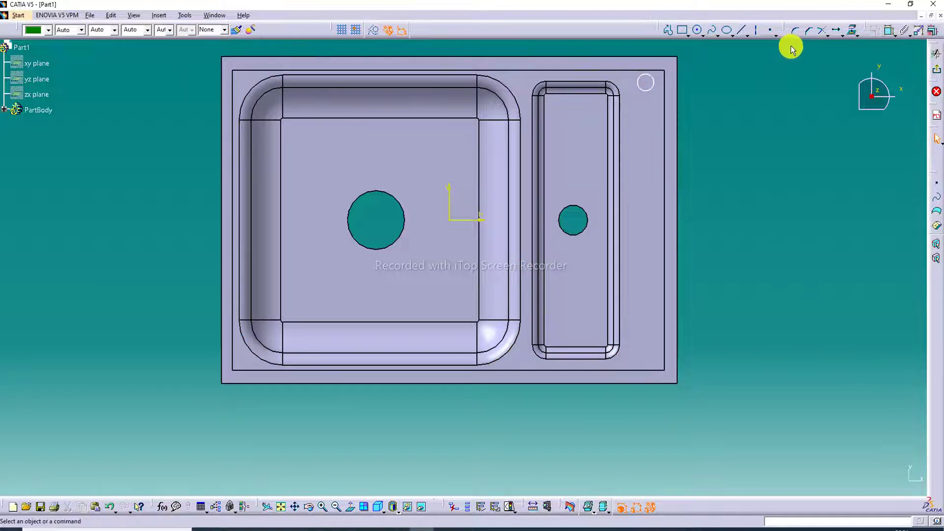
# Translate the small circle in duplicate mode with 10 instances in a straight row beside the narrow bowl, then finish the sketch
pyautogui.click(838, 30)
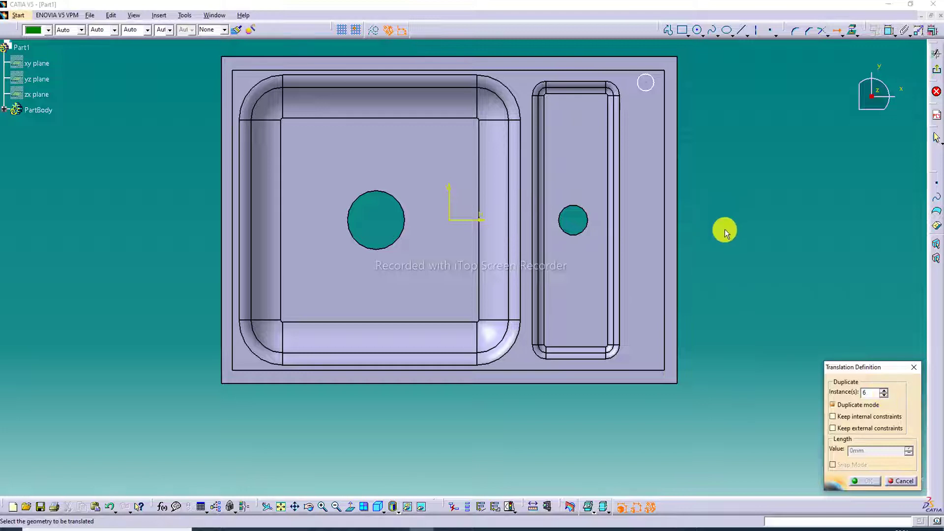
pyautogui.click(654, 86)
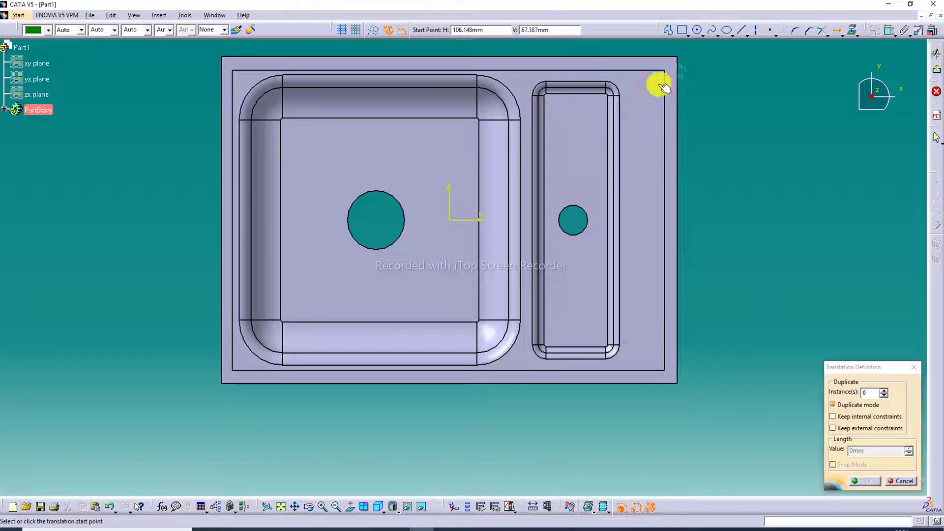
pyautogui.click(652, 85)
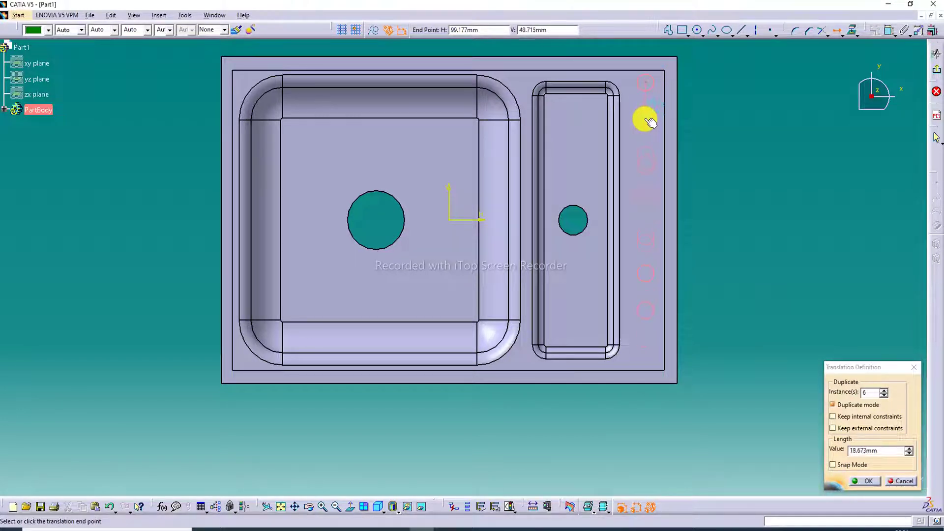
pyautogui.click(884, 391)
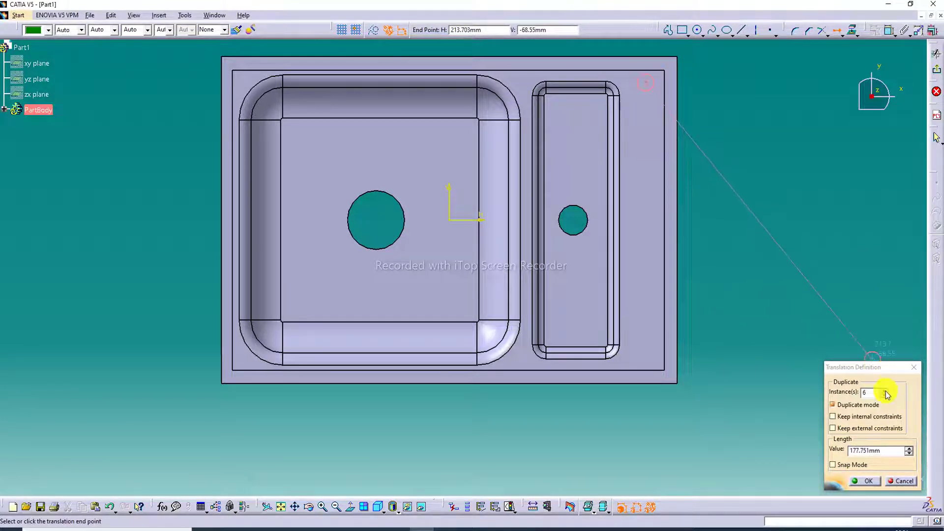
pyautogui.click(885, 392)
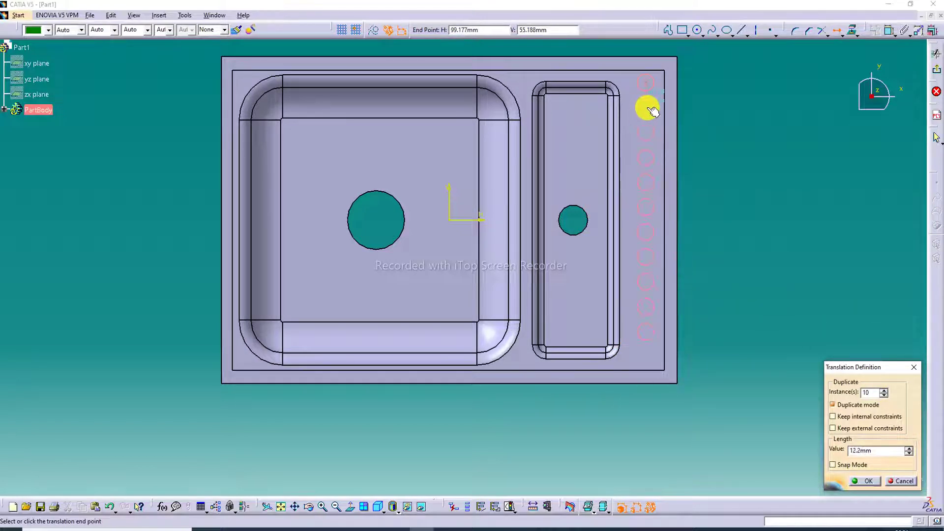
pyautogui.click(653, 114)
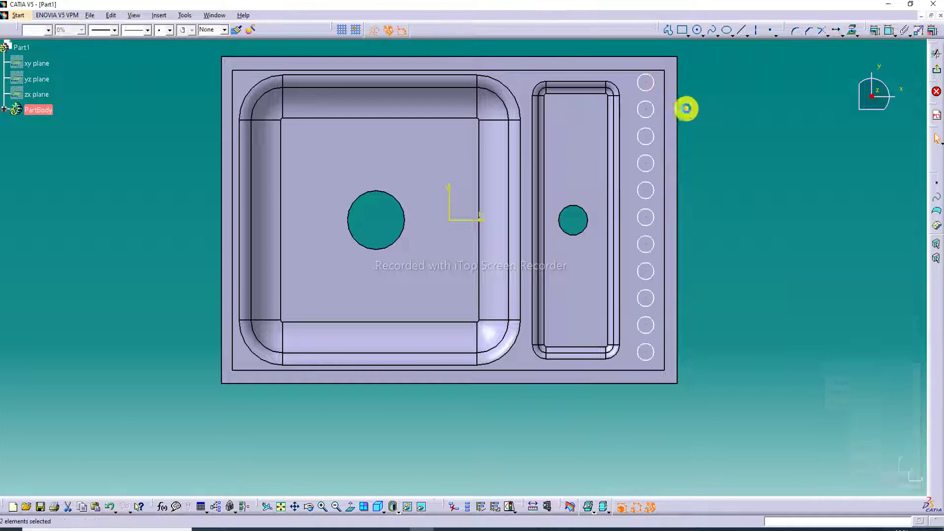
pyautogui.click(937, 69)
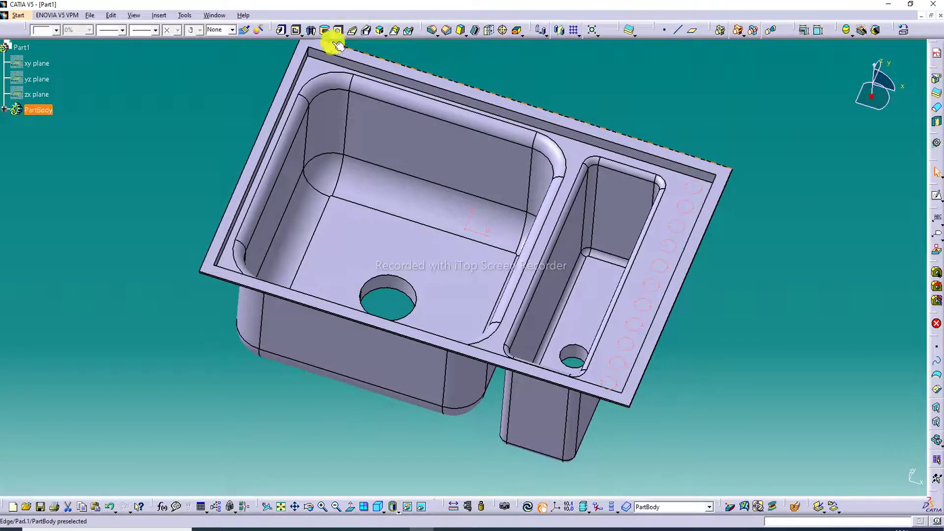
# Pocket the row of small circles through the sink's top with a Dimension depth of 7 mm and the direction reversed
pyautogui.click(296, 30)
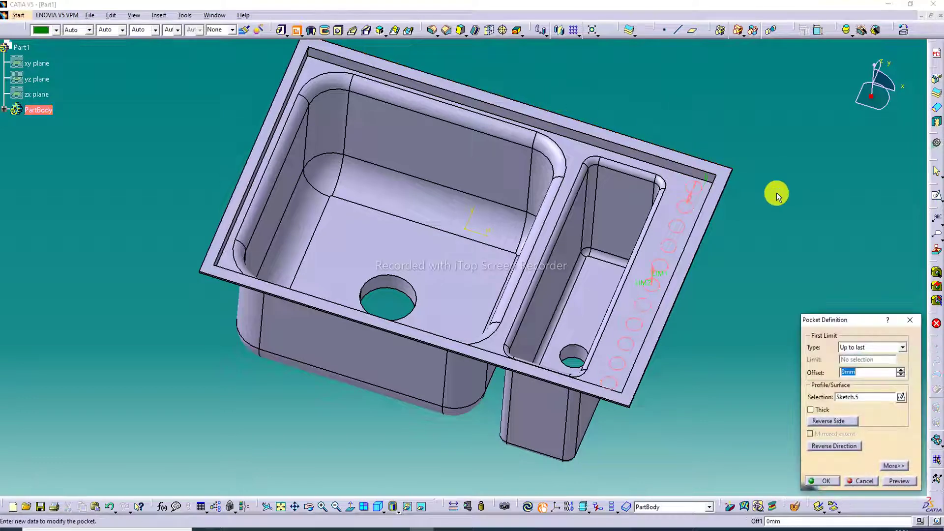
pyautogui.click(847, 447)
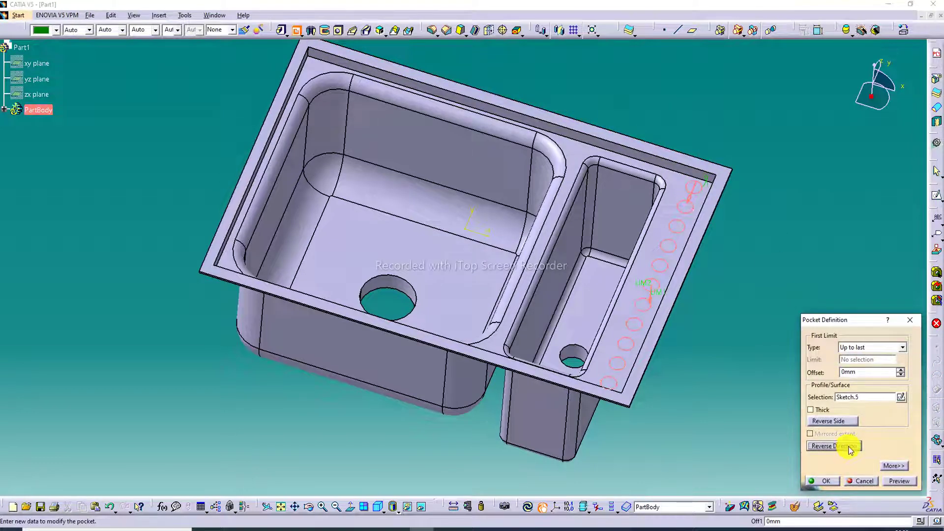
pyautogui.click(864, 347)
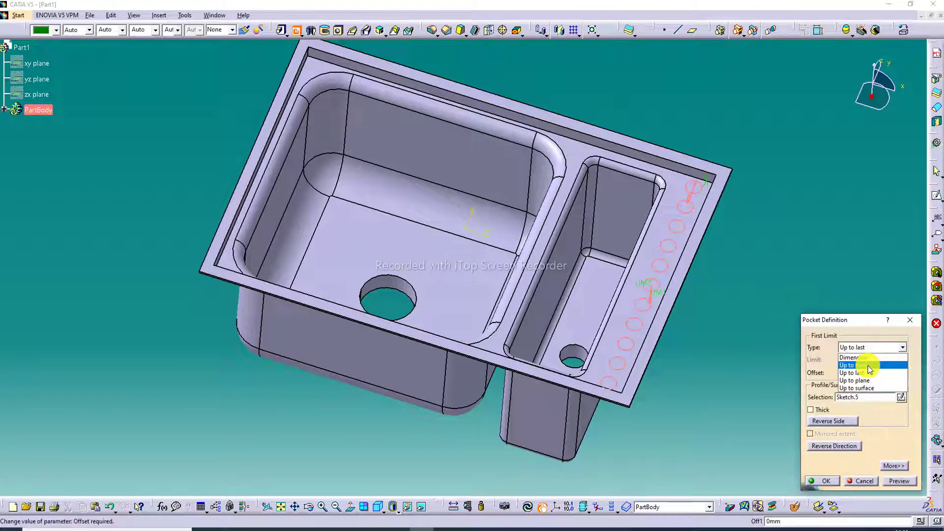
pyautogui.click(856, 358)
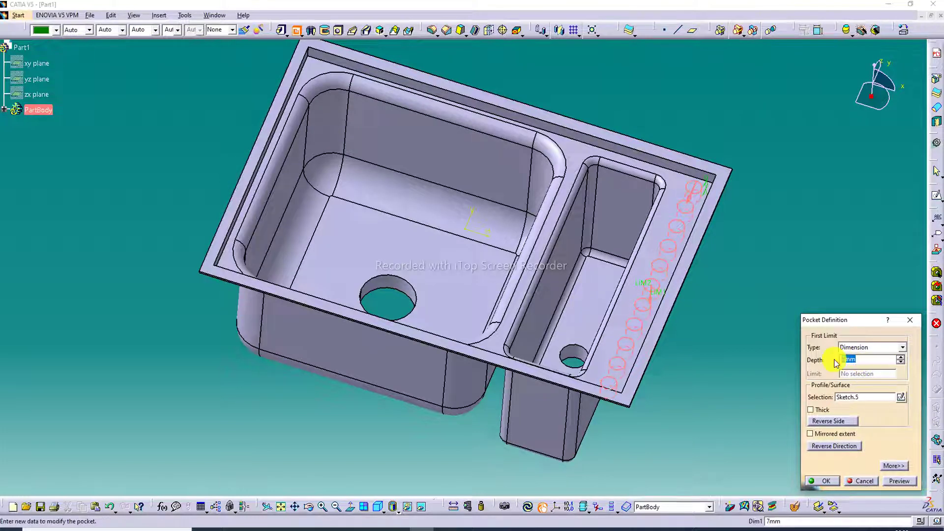
pyautogui.press('Return')
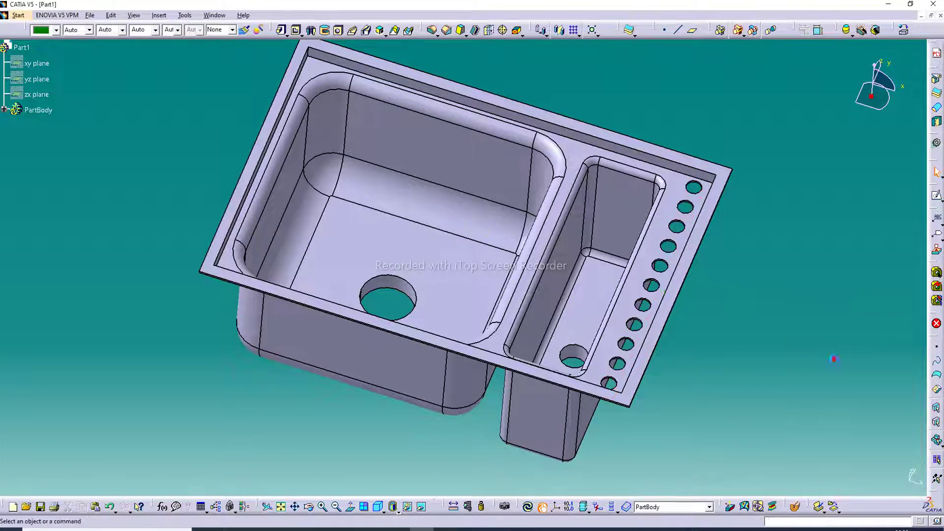
pyautogui.moveTo(805, 229); pyautogui.dragTo(703, 181, button='middle')
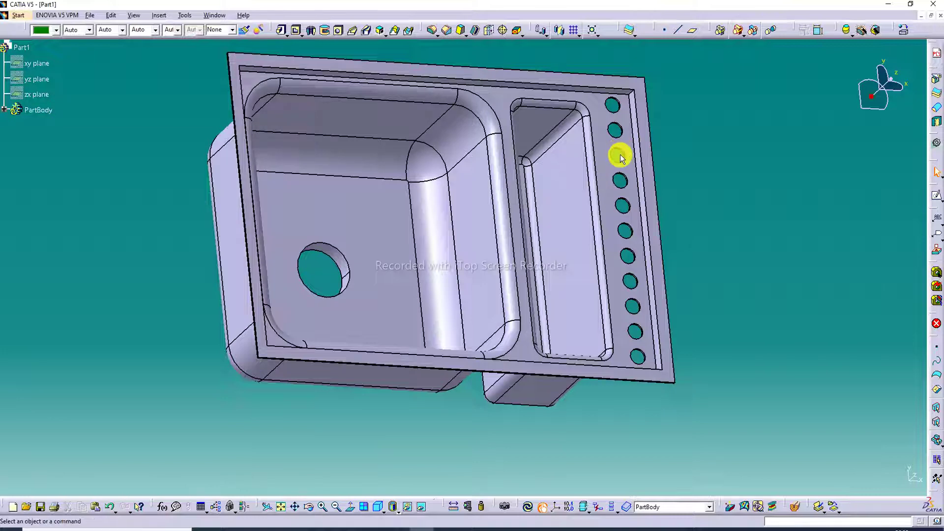
pyautogui.moveTo(621, 154); pyautogui.dragTo(613, 112, button='middle')
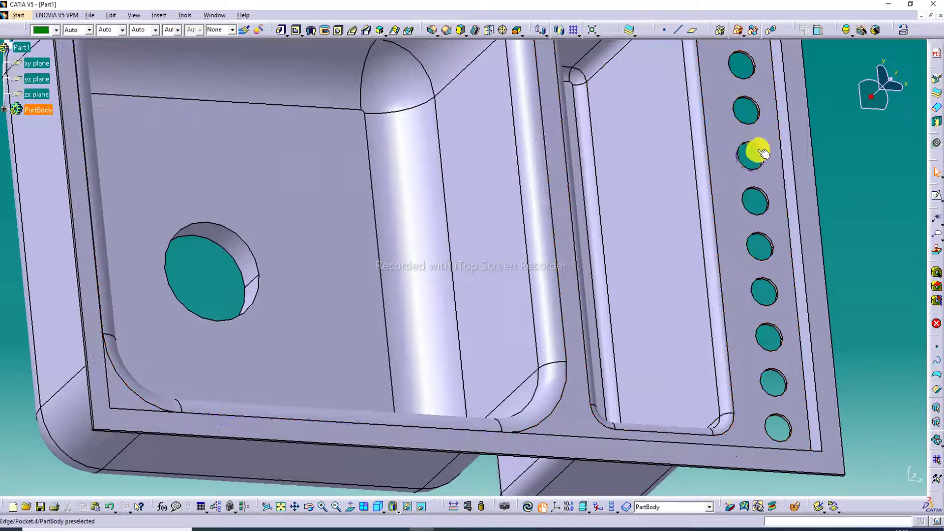
# Set the depth of the pocket for the row of small holes to 1 mm
pyautogui.doubleClick(754, 144)
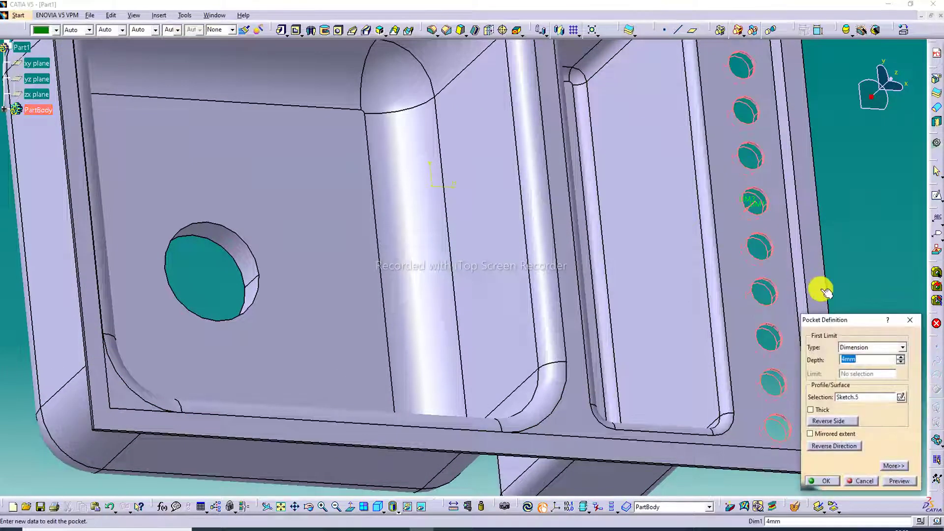
pyautogui.doubleClick(847, 361)
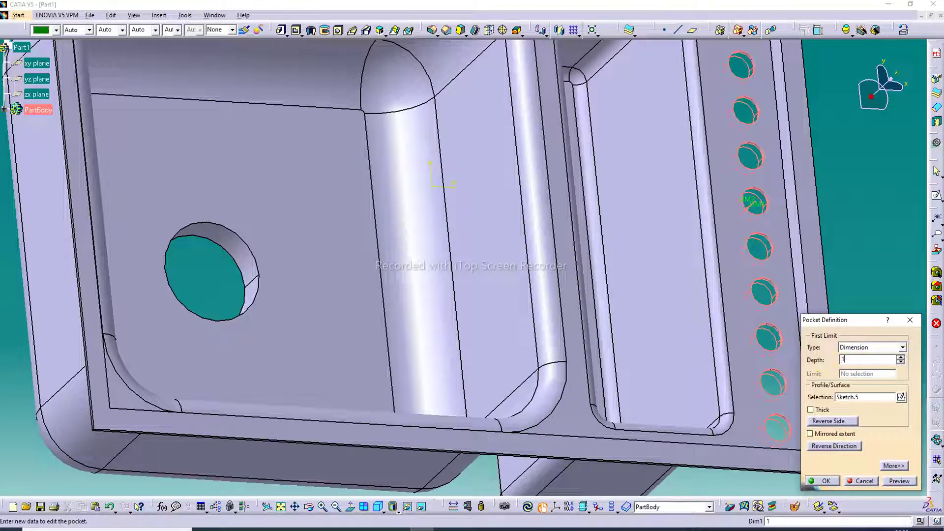
pyautogui.write('1')
pyautogui.press('Return')
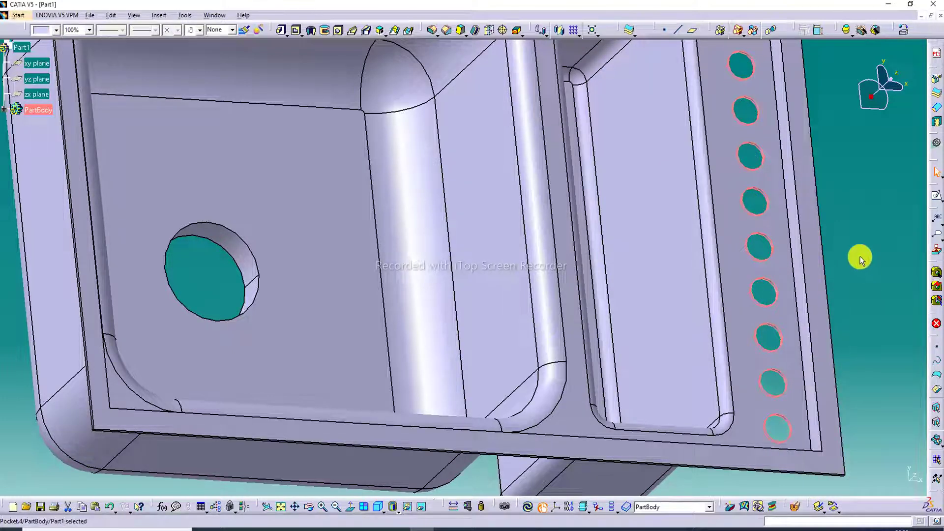
pyautogui.doubleClick(759, 189)
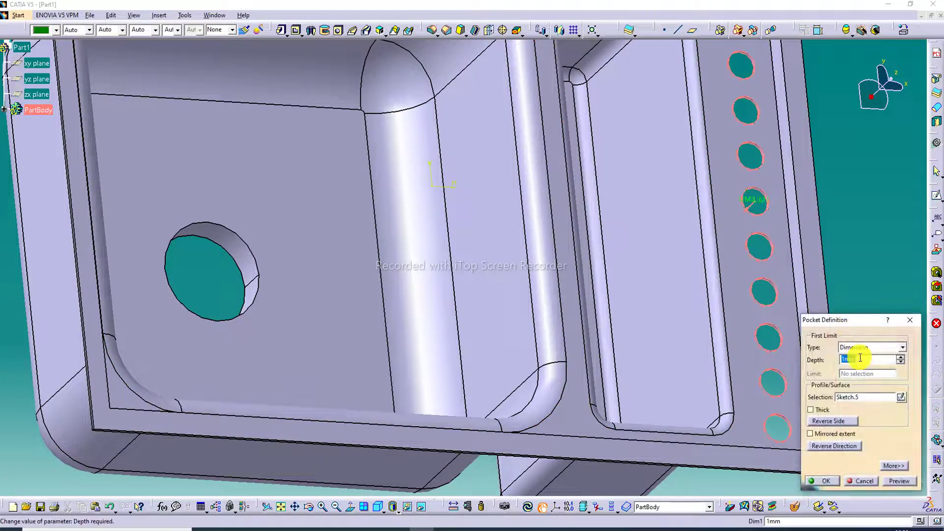
pyautogui.click(910, 319)
pyautogui.moveTo(860, 218); pyautogui.dragTo(226, 231, button='middle')
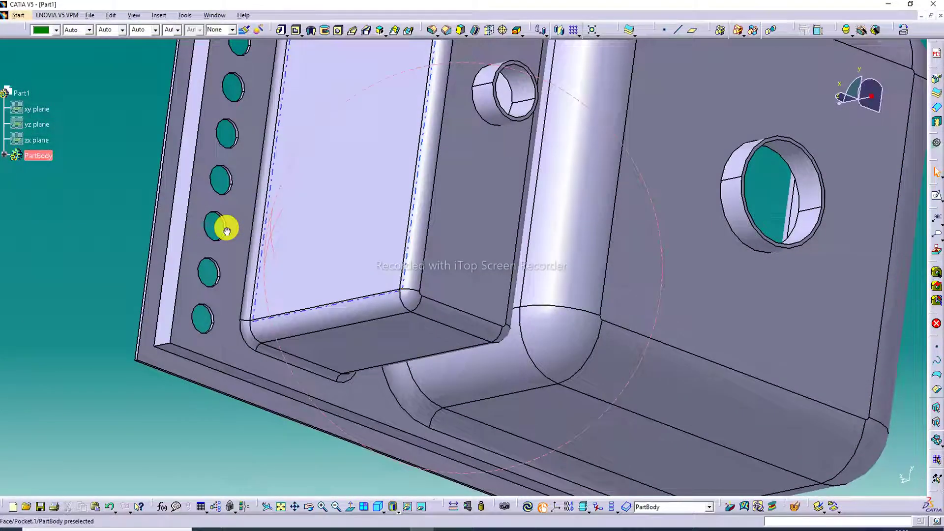
pyautogui.moveTo(226, 232); pyautogui.dragTo(638, 182, button='middle')
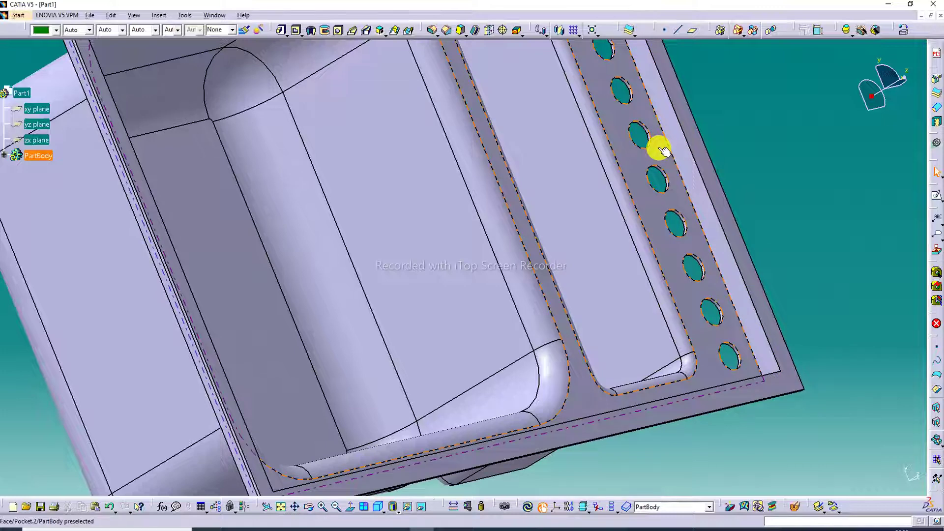
pyautogui.moveTo(659, 147); pyautogui.dragTo(647, 169, button='middle')
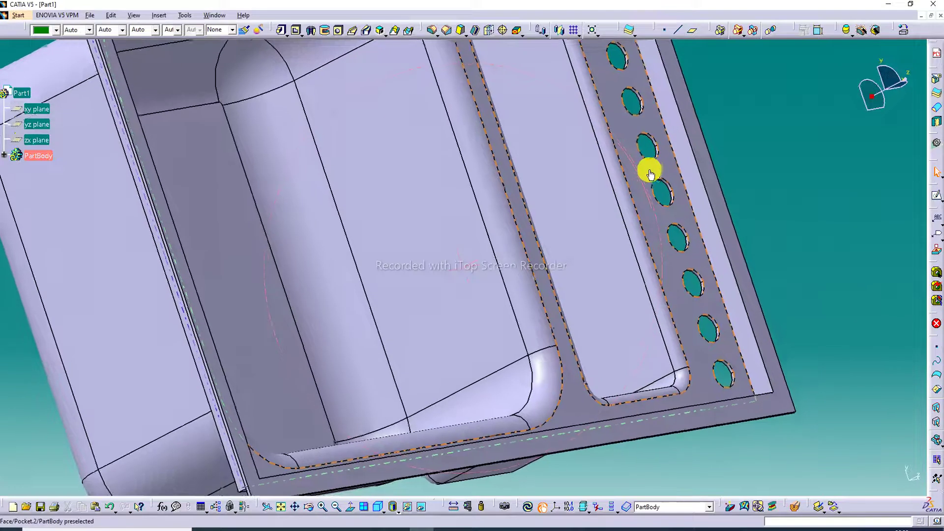
# Try depths of 0.2 mm and 0.4 mm for the small-hole pocket beside the narrow bowl
pyautogui.doubleClick(659, 143)
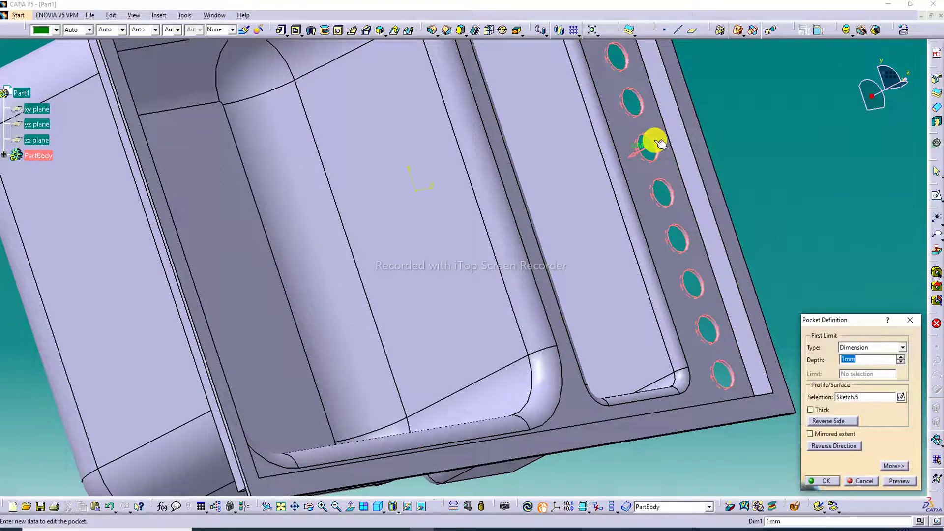
pyautogui.doubleClick(851, 360)
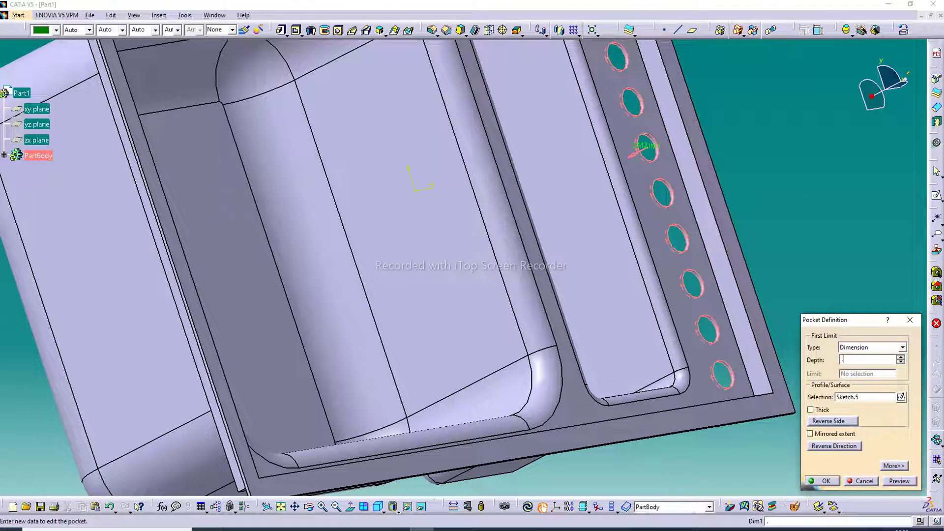
pyautogui.write('.2')
pyautogui.press('Return')
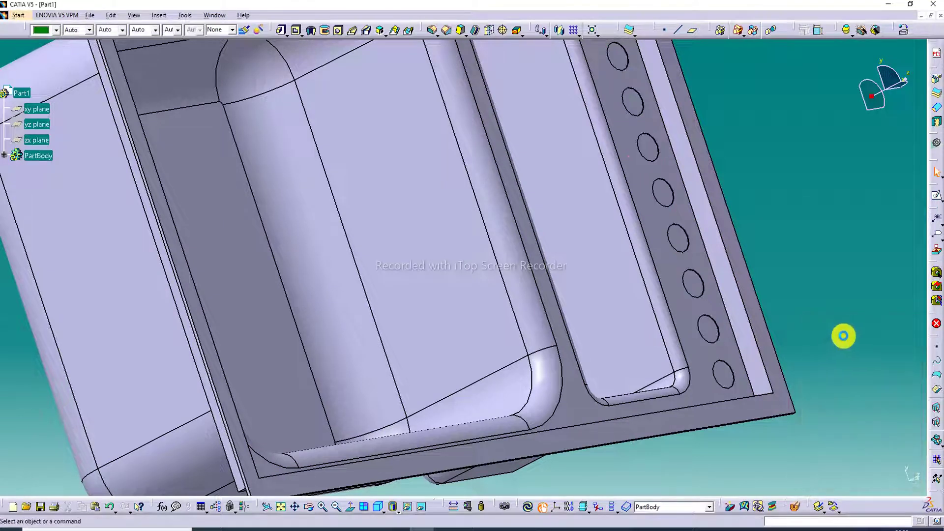
pyautogui.doubleClick(683, 231)
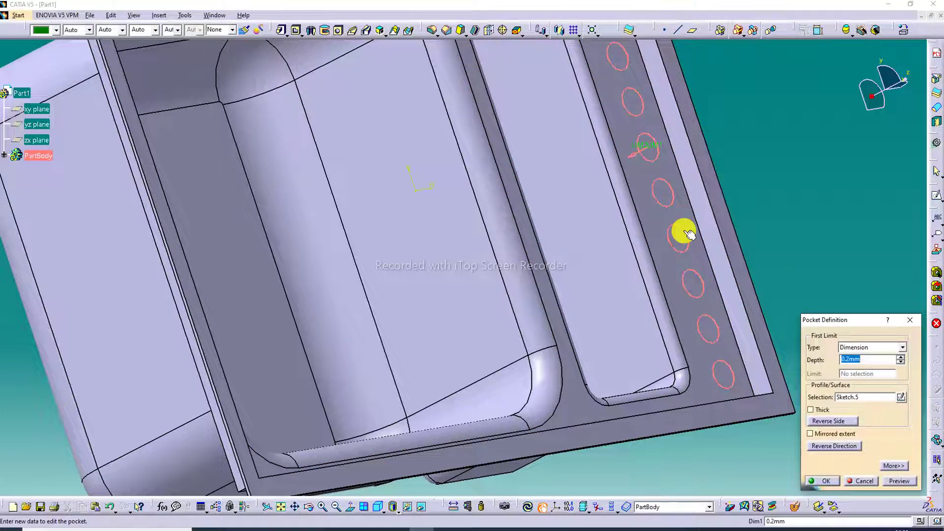
pyautogui.write('.')
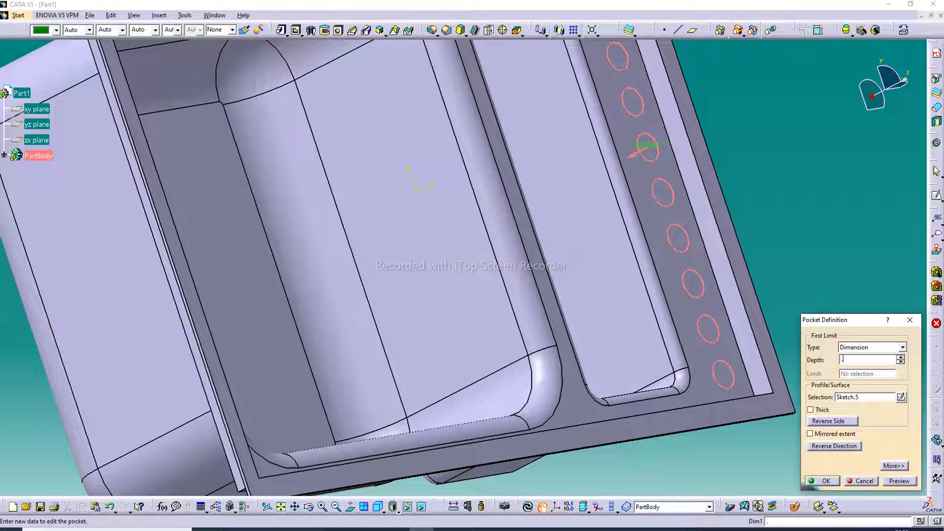
pyautogui.write('4')
pyautogui.press('Return')
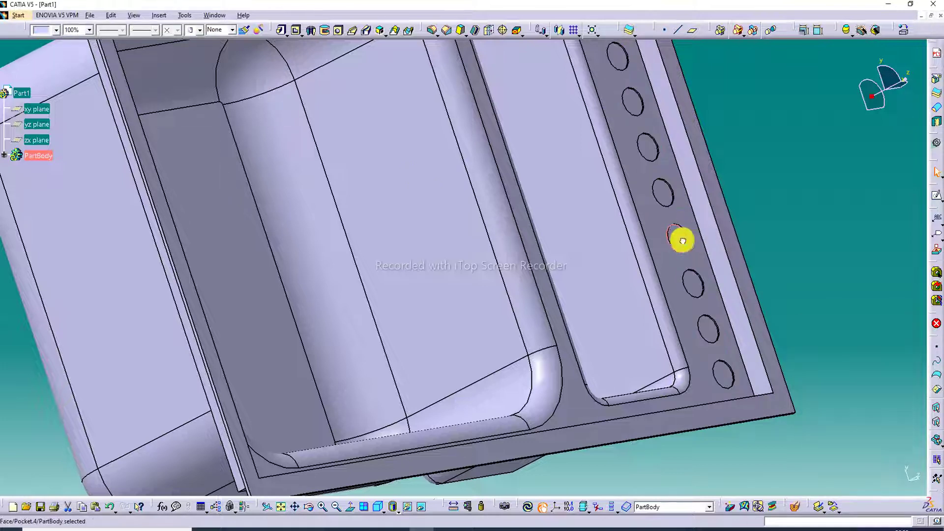
# Try depths of 0.8 mm and 1 mm for the small-hole pocket beside the narrow bowl
pyautogui.moveTo(761, 165); pyautogui.dragTo(249, 172, button='middle')
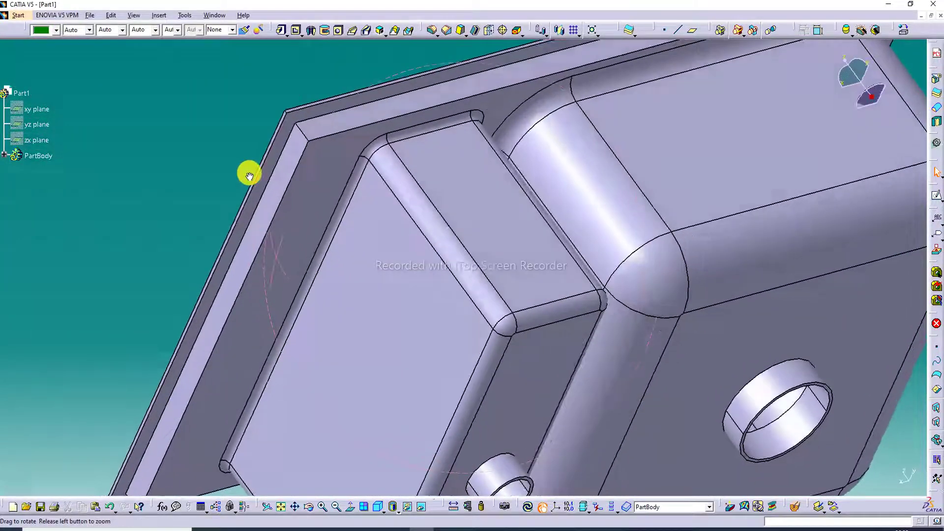
pyautogui.moveTo(501, 117); pyautogui.dragTo(525, 296, button='middle')
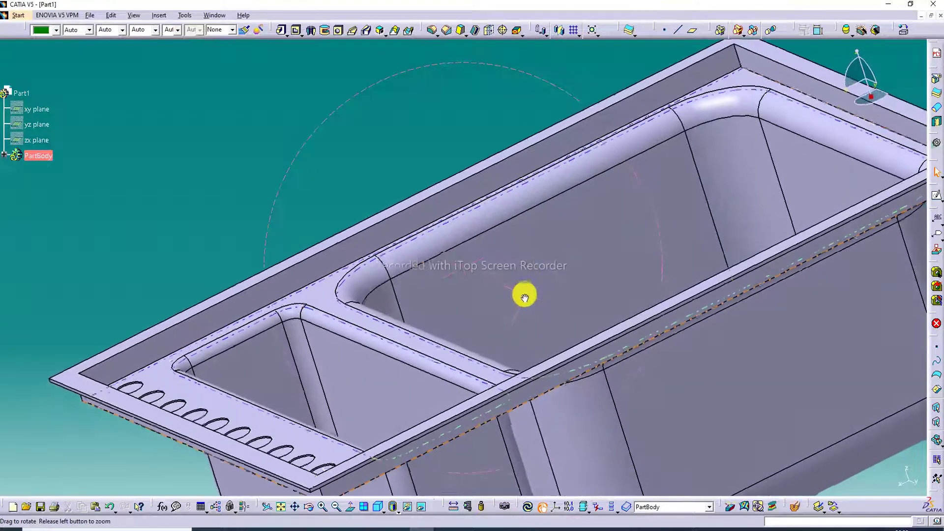
pyautogui.click(284, 448)
pyautogui.doubleClick(283, 449)
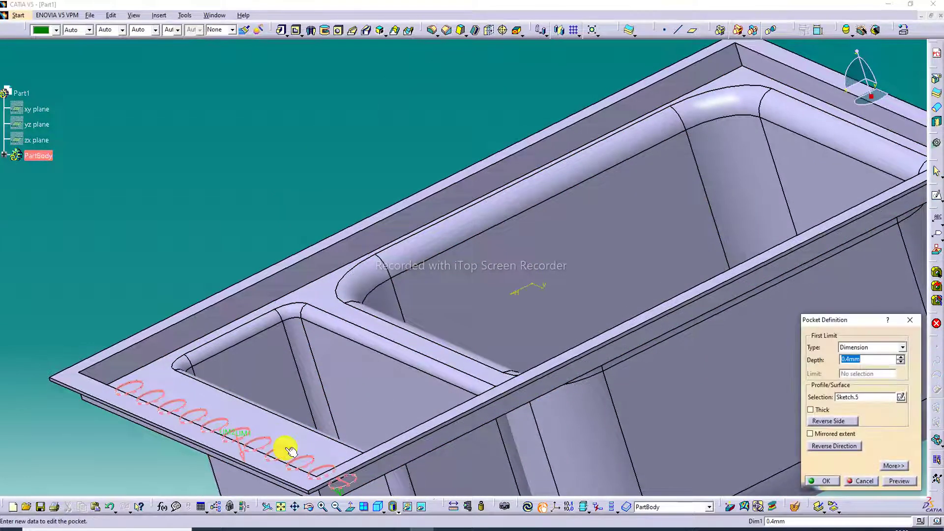
pyautogui.doubleClick(869, 360)
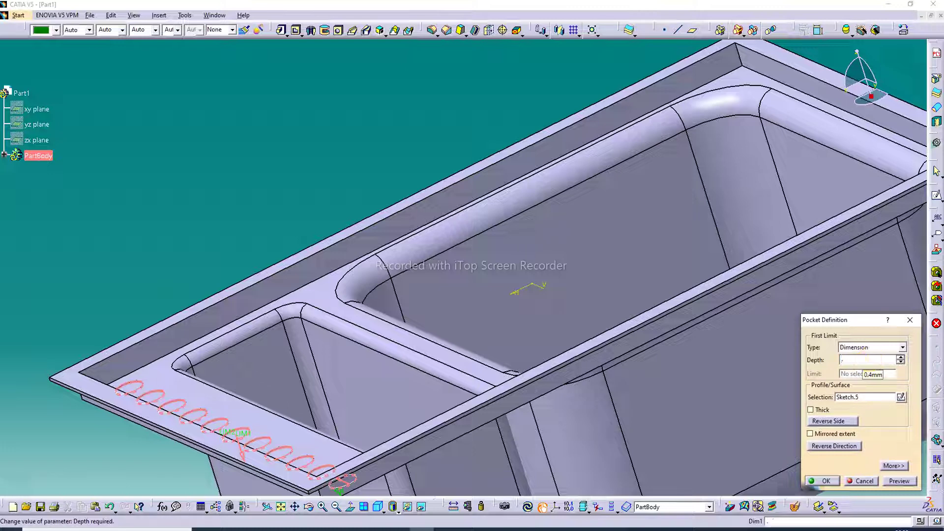
pyautogui.write('.8')
pyautogui.press('Return')
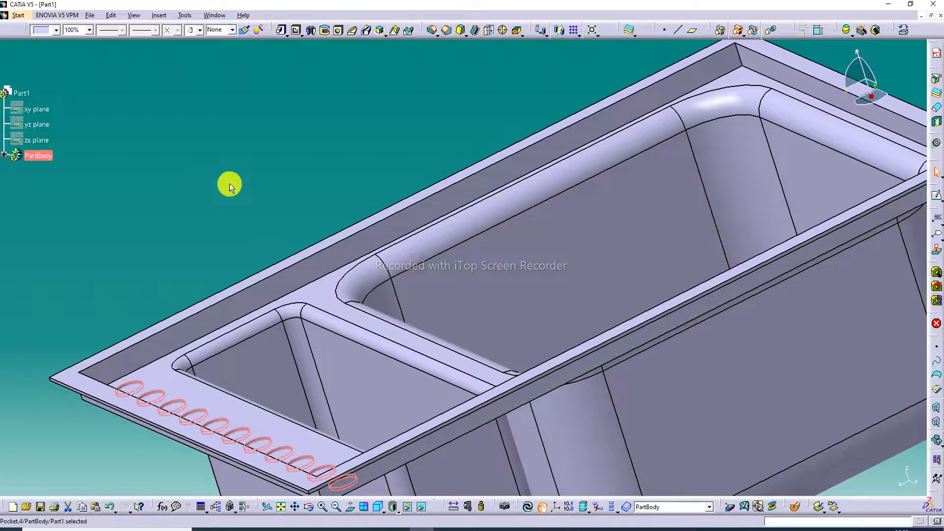
pyautogui.doubleClick(258, 442)
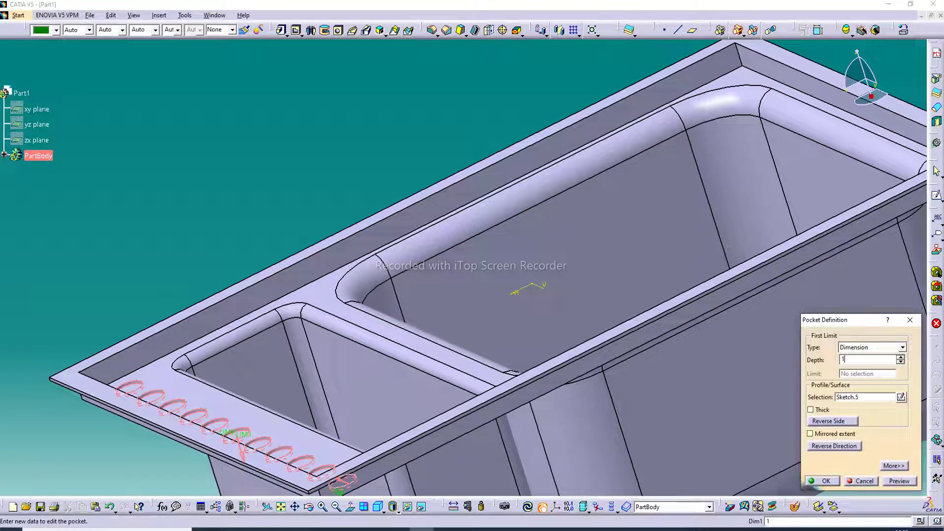
pyautogui.press('Return')
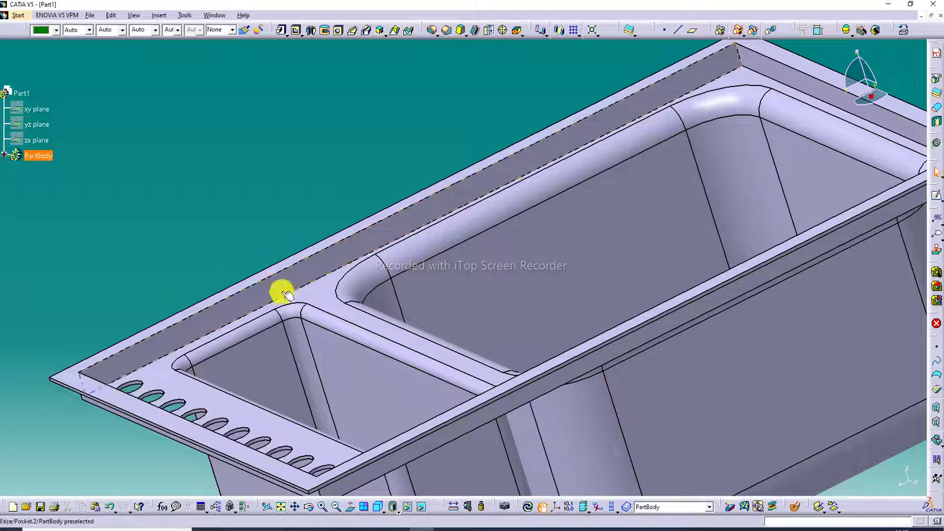
# Set the small-hole pocket's depth to 0.8 mm
pyautogui.click(155, 390)
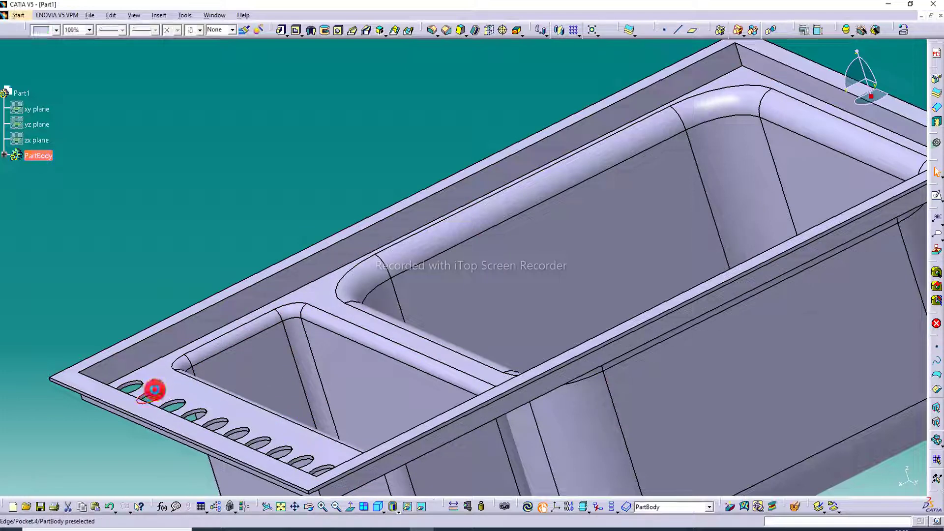
pyautogui.doubleClick(154, 390)
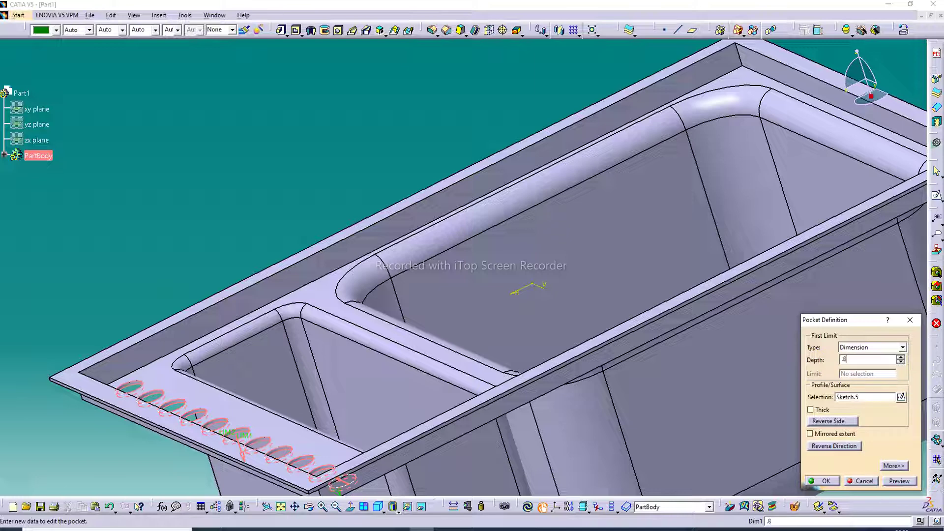
pyautogui.press('Return')
pyautogui.click(297, 196)
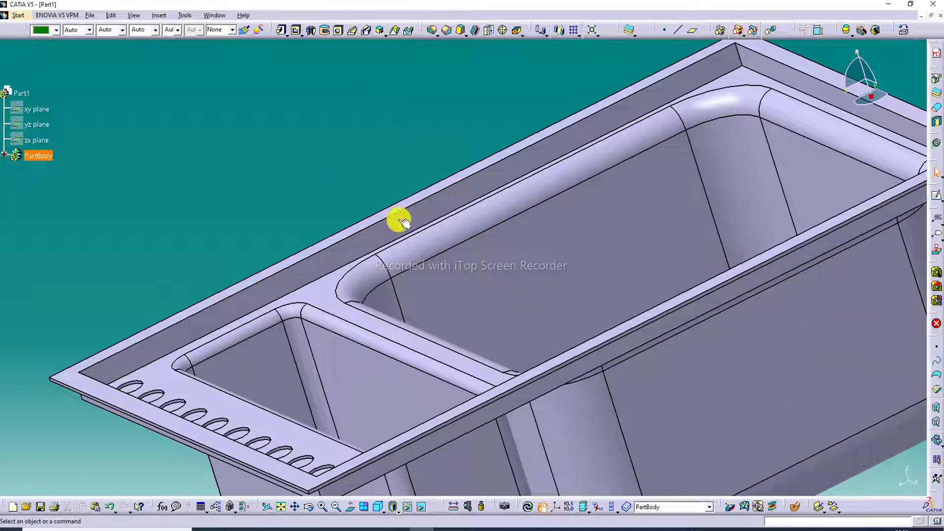
# Switch the sink's display mode to Shading with Material
pyautogui.moveTo(428, 295); pyautogui.dragTo(388, 221, button='middle')
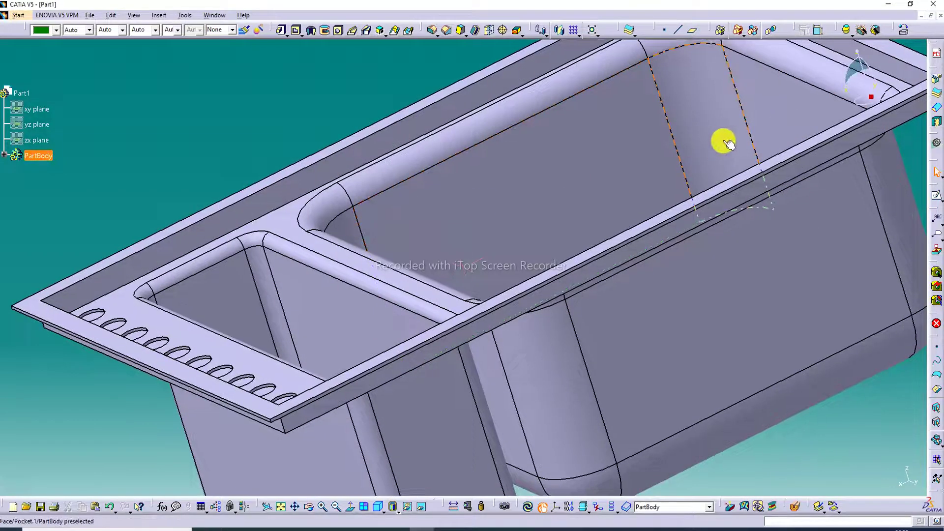
pyautogui.moveTo(728, 143); pyautogui.dragTo(685, 254, button='middle')
pyautogui.click(290, 506)
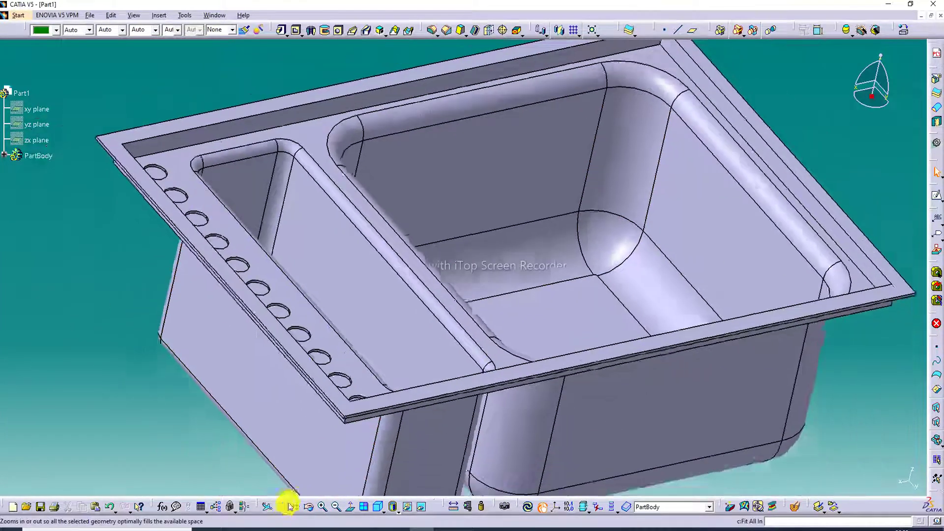
pyautogui.click(322, 507)
pyautogui.moveTo(625, 238); pyautogui.dragTo(521, 362, button='middle')
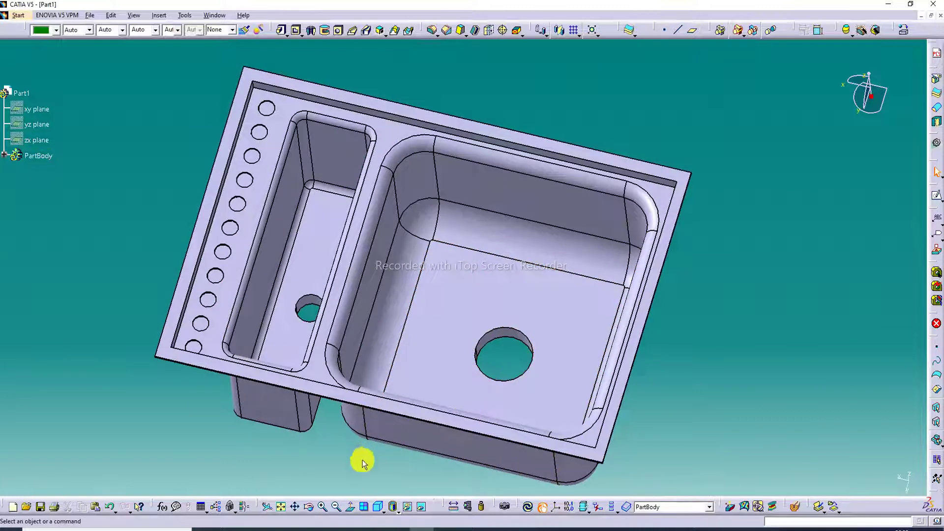
pyautogui.click(399, 511)
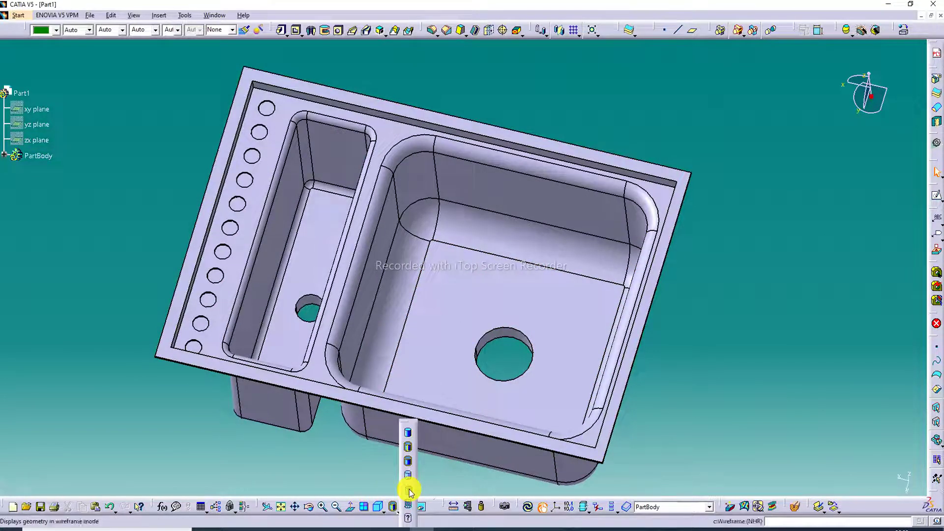
pyautogui.click(409, 490)
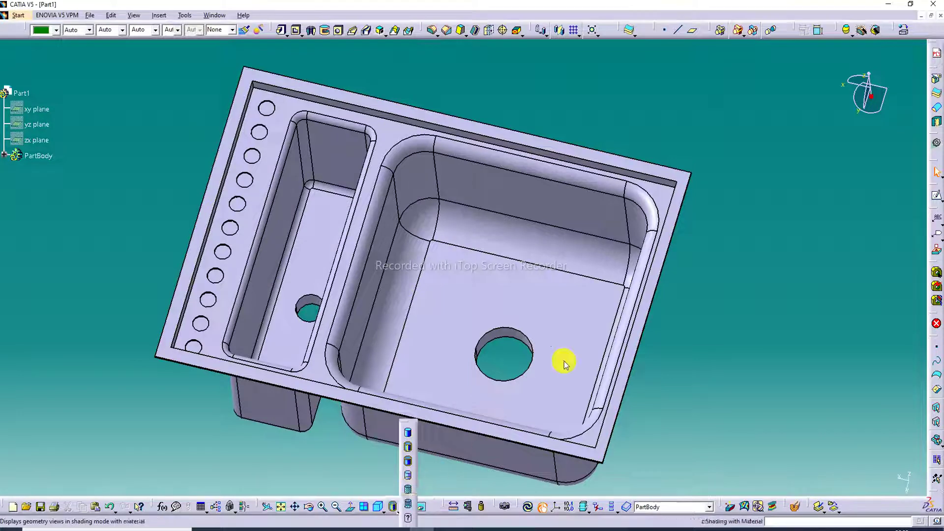
# Apply the Marble Tile material from the Stone family of the Default Material Catalog to the sink body
pyautogui.click(904, 32)
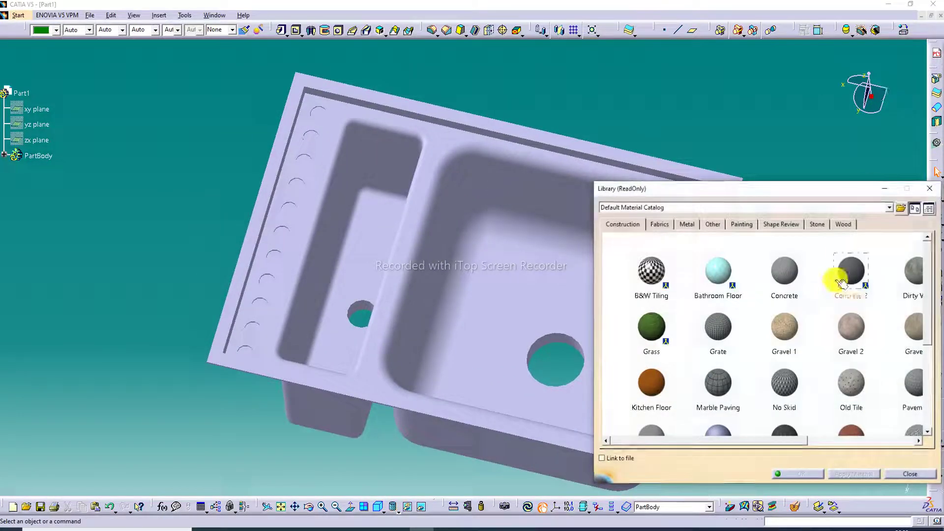
pyautogui.click(815, 224)
pyautogui.scroll(-3, 784, 319)
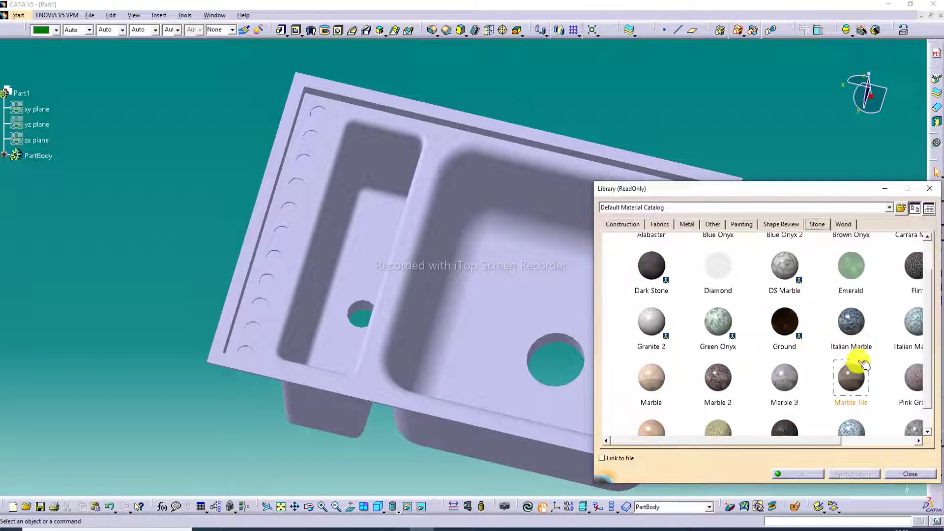
pyautogui.click(853, 376)
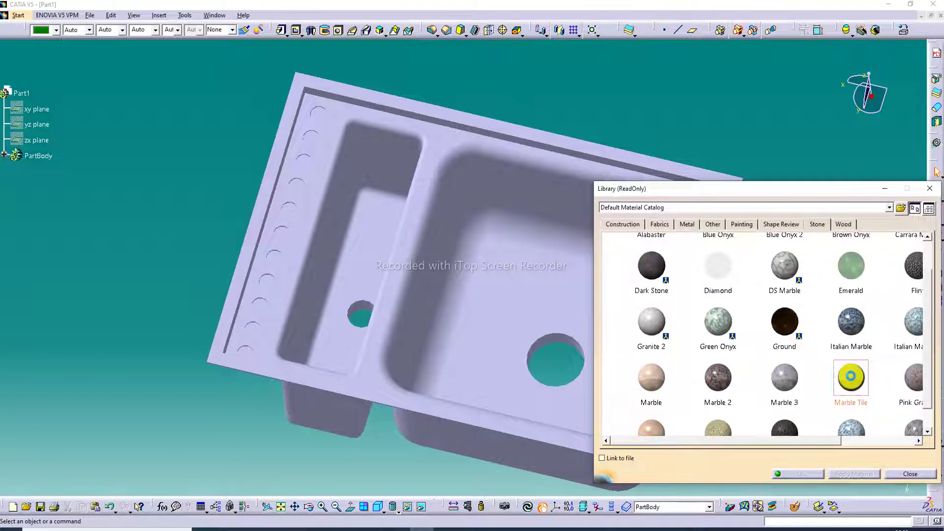
pyautogui.click(565, 379)
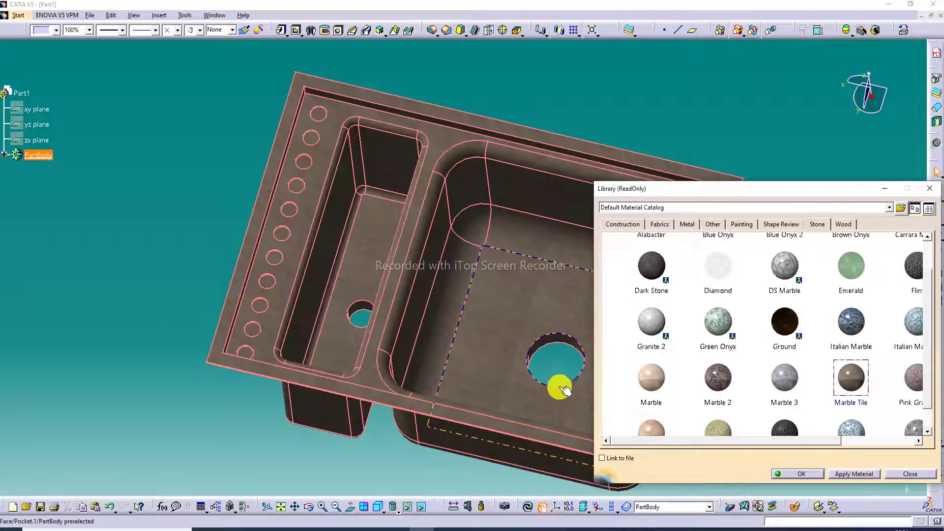
pyautogui.moveTo(480, 270); pyautogui.dragTo(397, 250, button='middle')
pyautogui.click(806, 473)
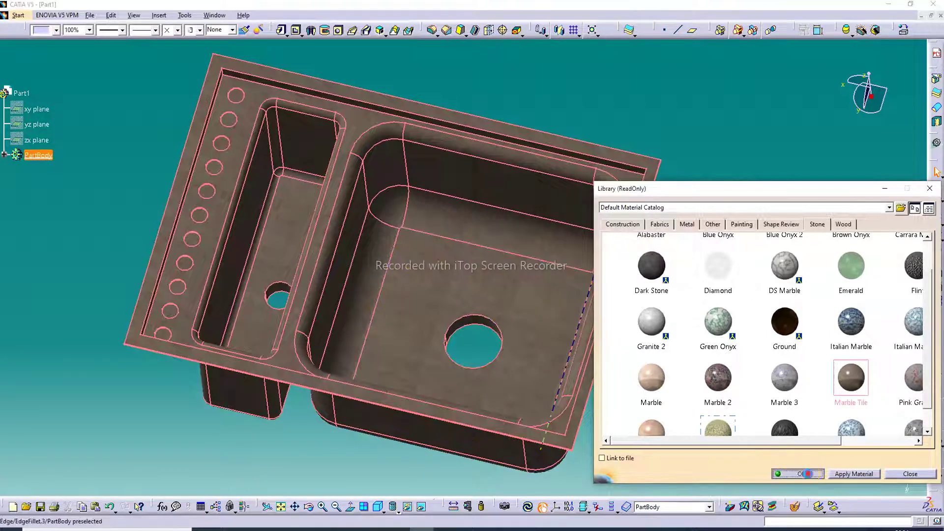
pyautogui.click(685, 211)
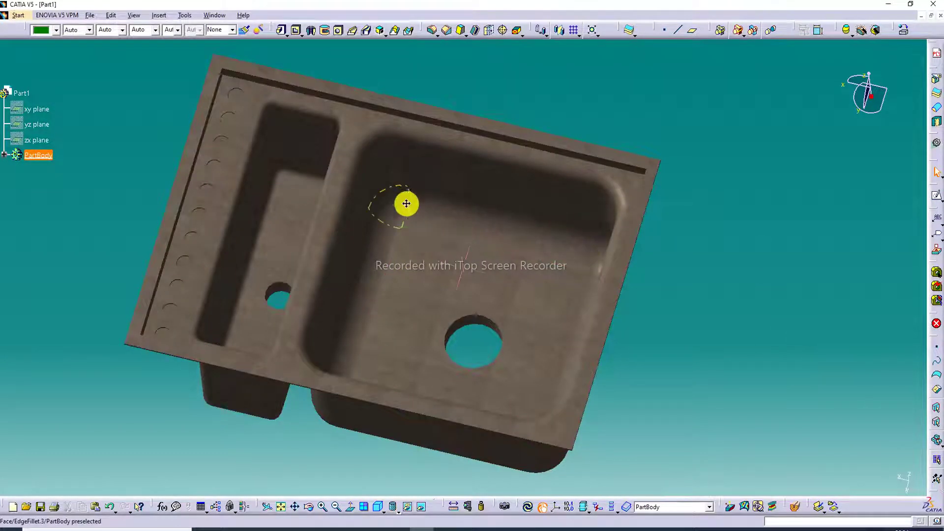
pyautogui.moveTo(407, 203); pyautogui.dragTo(354, 3, button='middle')
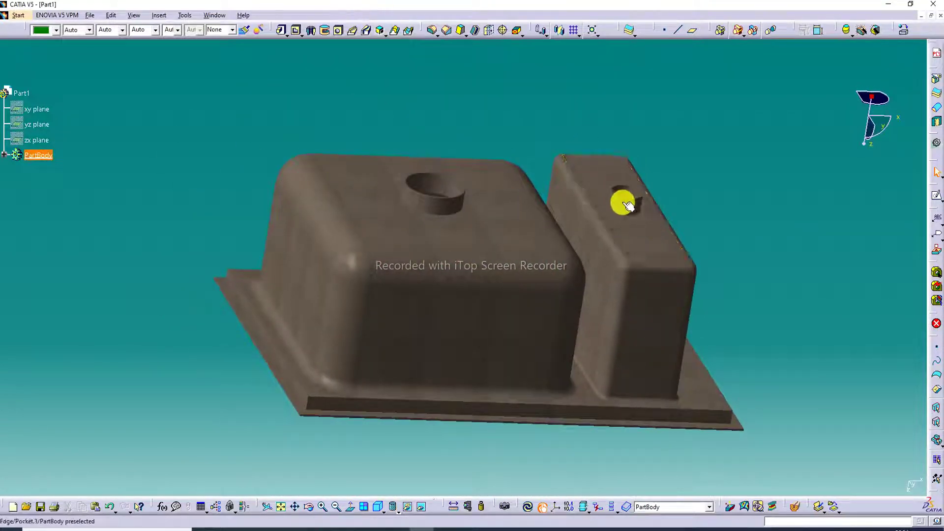
# Inspect the marble-finished sink's underside, bowls and small recesses from several angles, and return to the isometric view
pyautogui.moveTo(624, 217); pyautogui.dragTo(138, 53, button='middle')
pyautogui.moveTo(453, 187); pyautogui.dragTo(245, 84, button='middle')
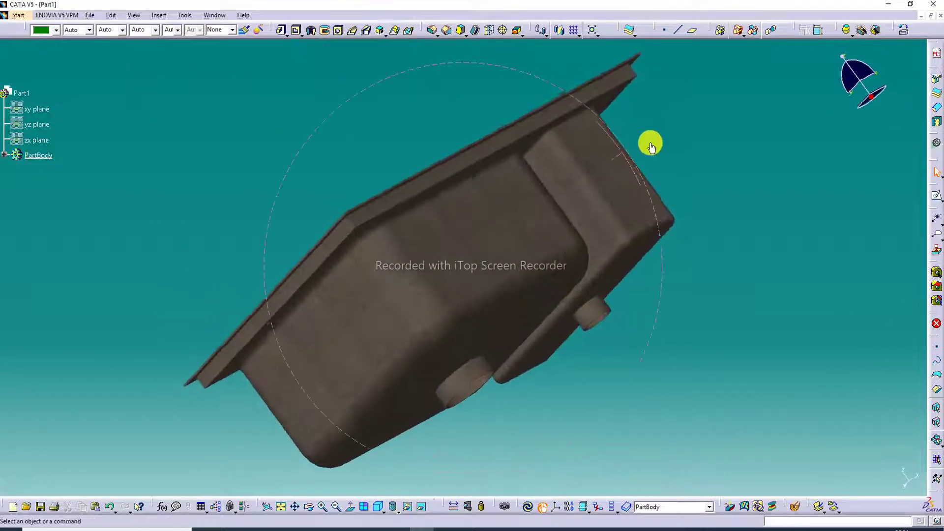
pyautogui.moveTo(650, 146); pyautogui.dragTo(523, 364, button='middle')
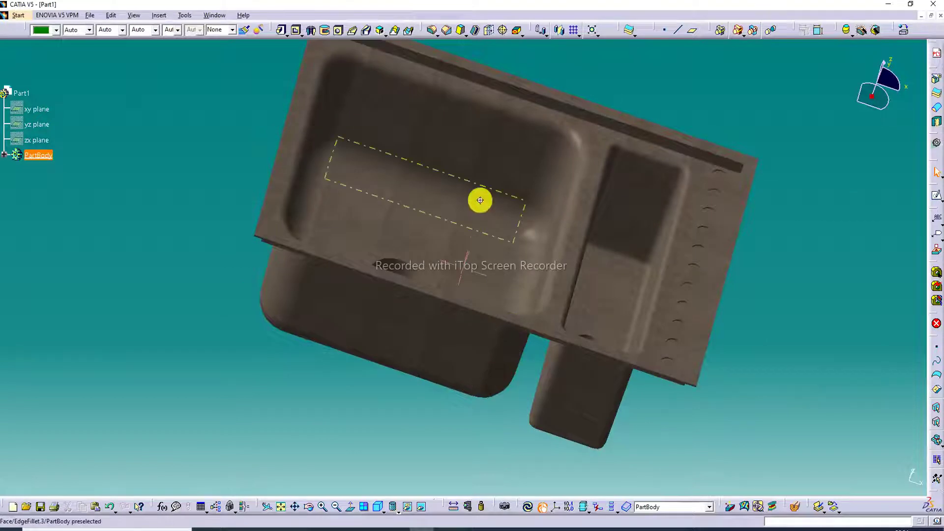
pyautogui.moveTo(480, 200); pyautogui.dragTo(338, 427, button='middle')
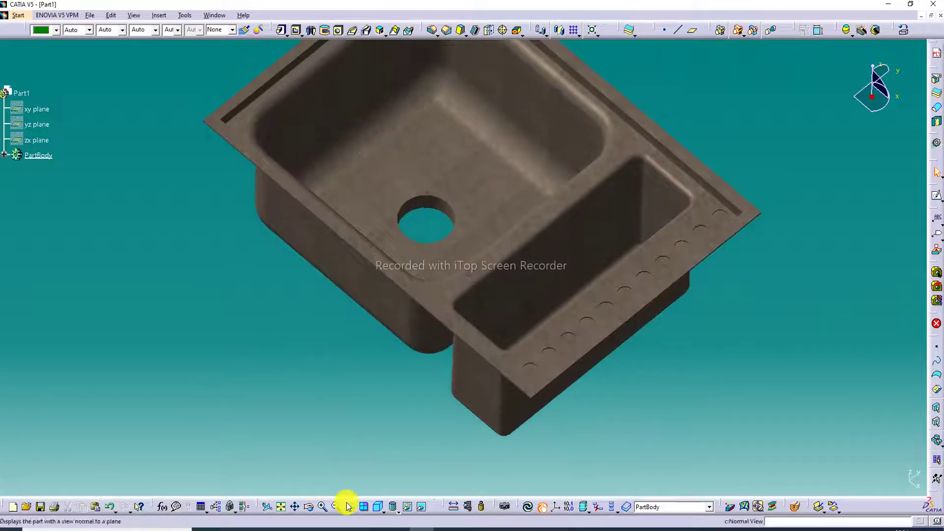
pyautogui.click(378, 506)
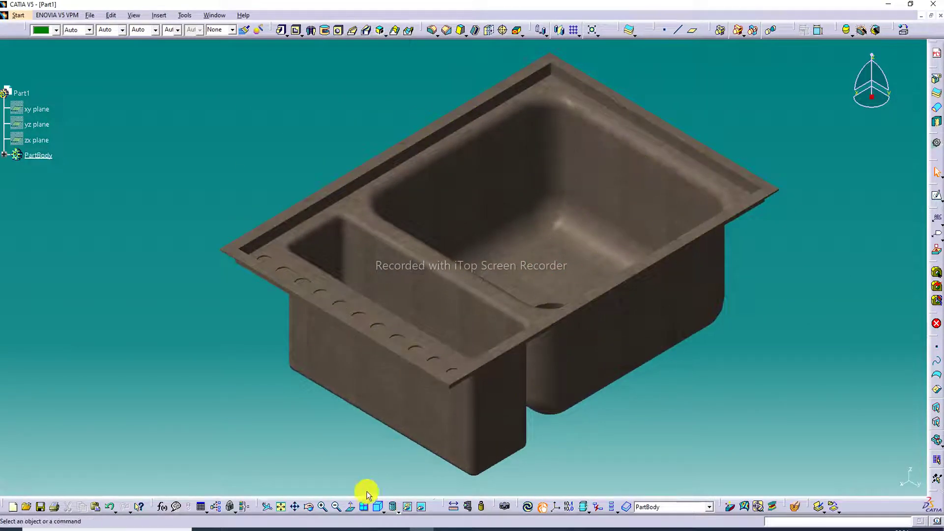
# Split the display into four views and turn the plan view to show an enlarged underside with both drain outlets
pyautogui.click(365, 507)
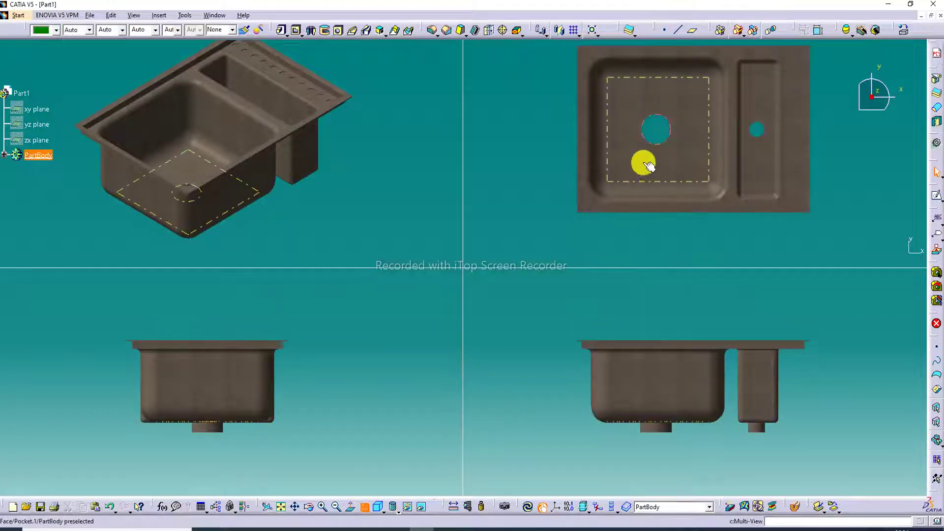
pyautogui.moveTo(690, 106); pyautogui.dragTo(708, 266, button='middle')
pyautogui.moveTo(767, 209); pyautogui.dragTo(701, 163, button='middle')
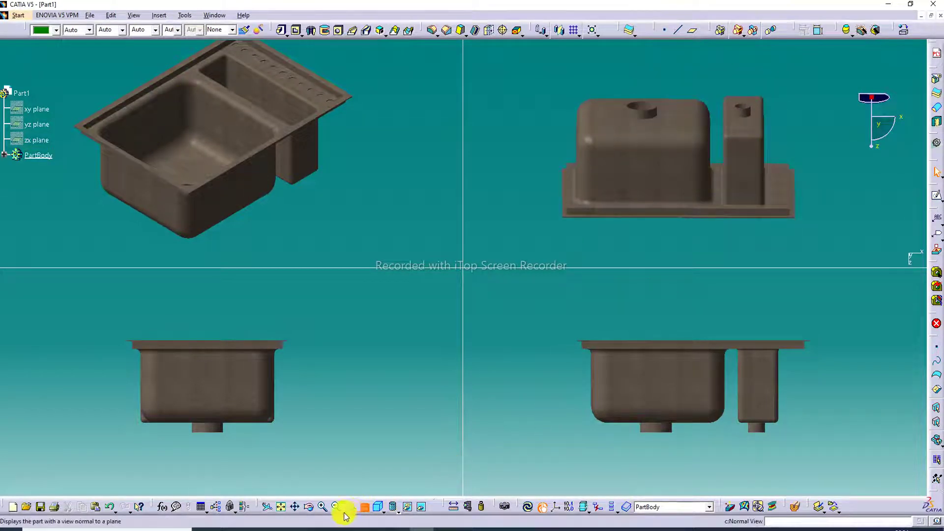
pyautogui.click(322, 507)
pyautogui.moveTo(728, 236); pyautogui.dragTo(744, 179, button='middle')
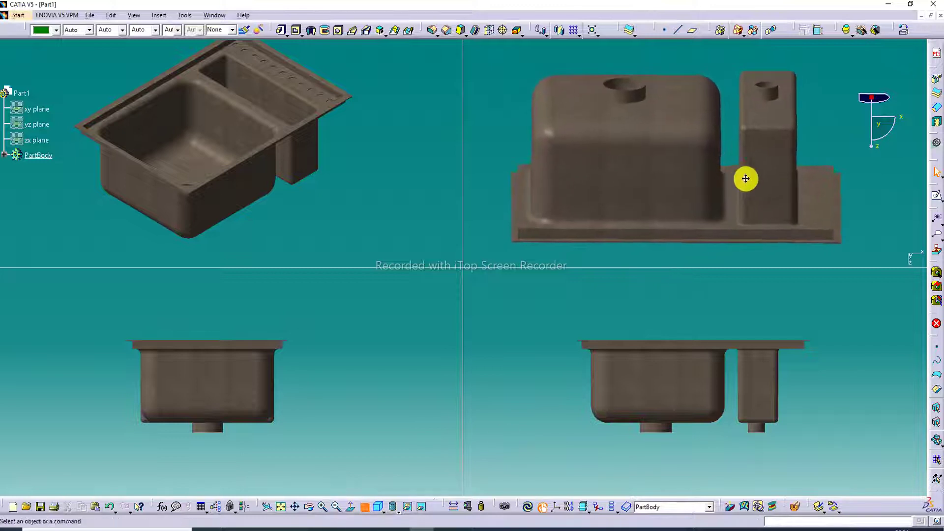
# Tilt the side view to show the bowls' interiors, and enlarge and centre the front view within the four-view layout
pyautogui.moveTo(256, 104); pyautogui.dragTo(289, 128, button='middle')
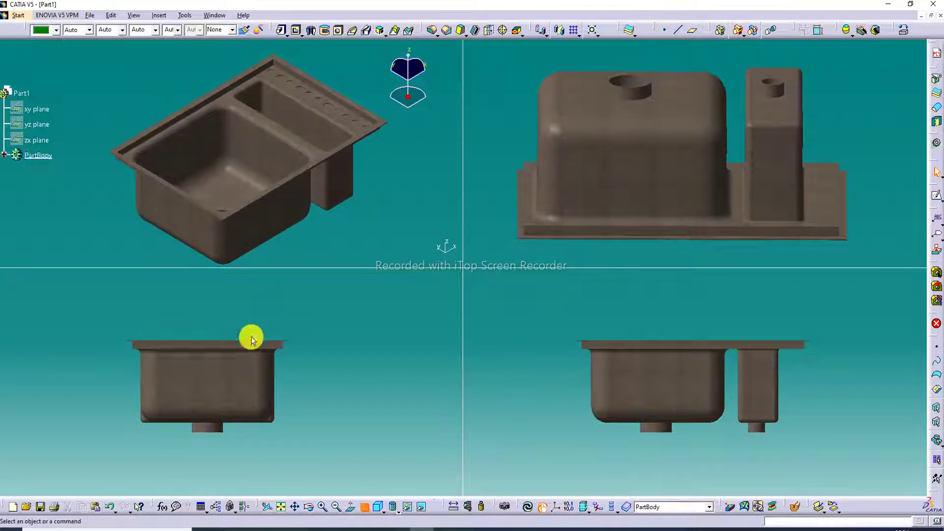
pyautogui.moveTo(245, 348); pyautogui.dragTo(293, 372, button='middle')
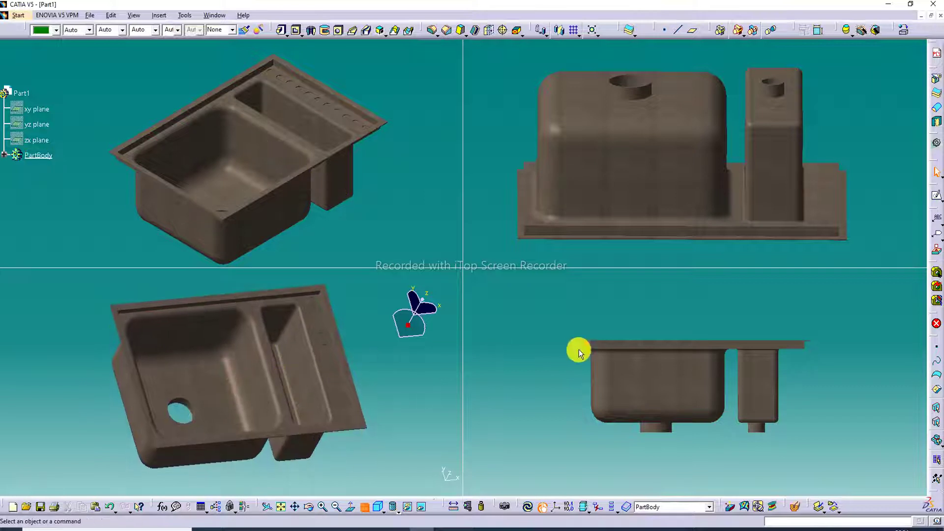
pyautogui.click(519, 453)
pyautogui.click(320, 507)
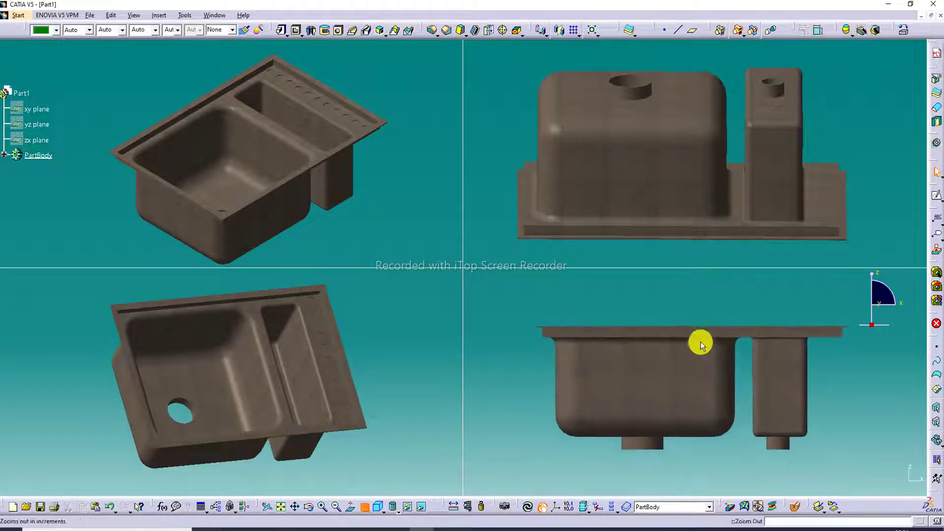
pyautogui.moveTo(702, 342); pyautogui.dragTo(678, 348, button='middle')
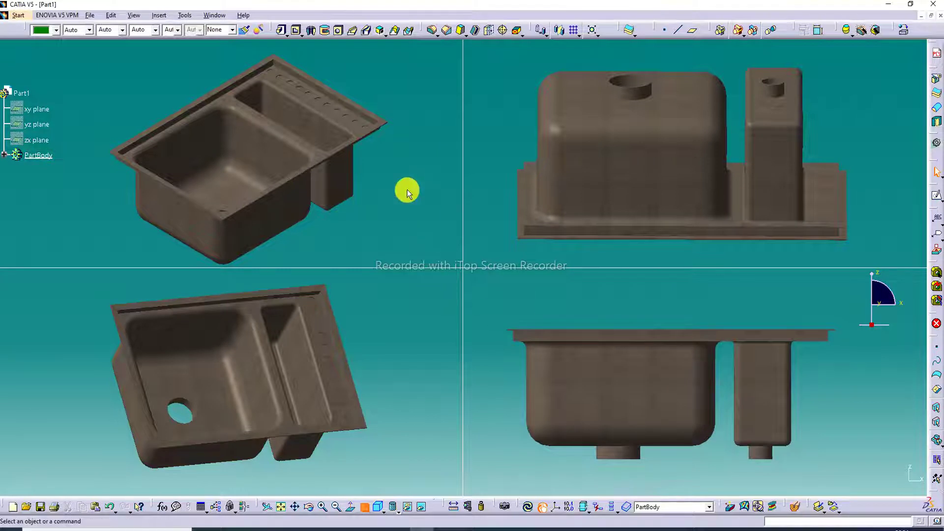
pyautogui.moveTo(338, 152); pyautogui.dragTo(333, 150, button='middle')
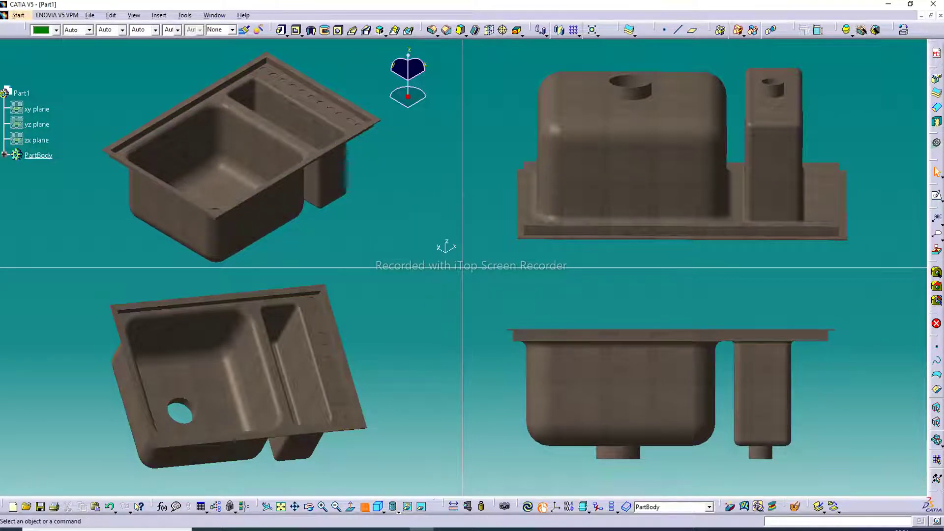